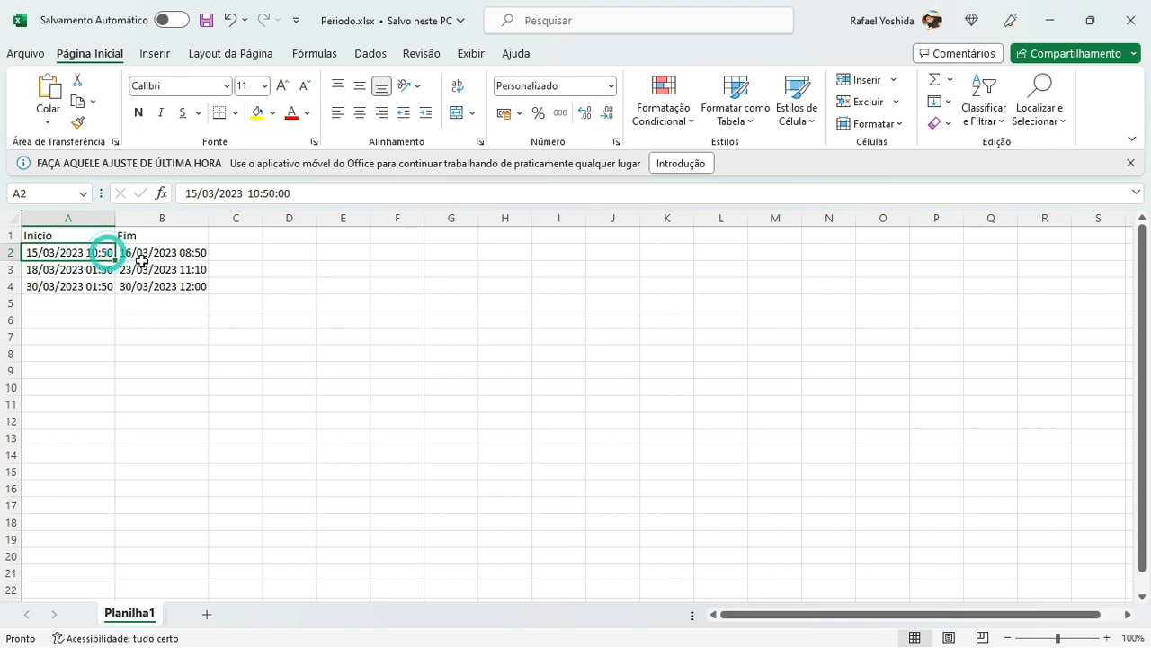
Step: Compare the Inicio and Fim periods in Periodo.xlsx with the per-day rows and Repeticao values in the Qlik Sense table
left_click(147, 269)
left_click(107, 255)
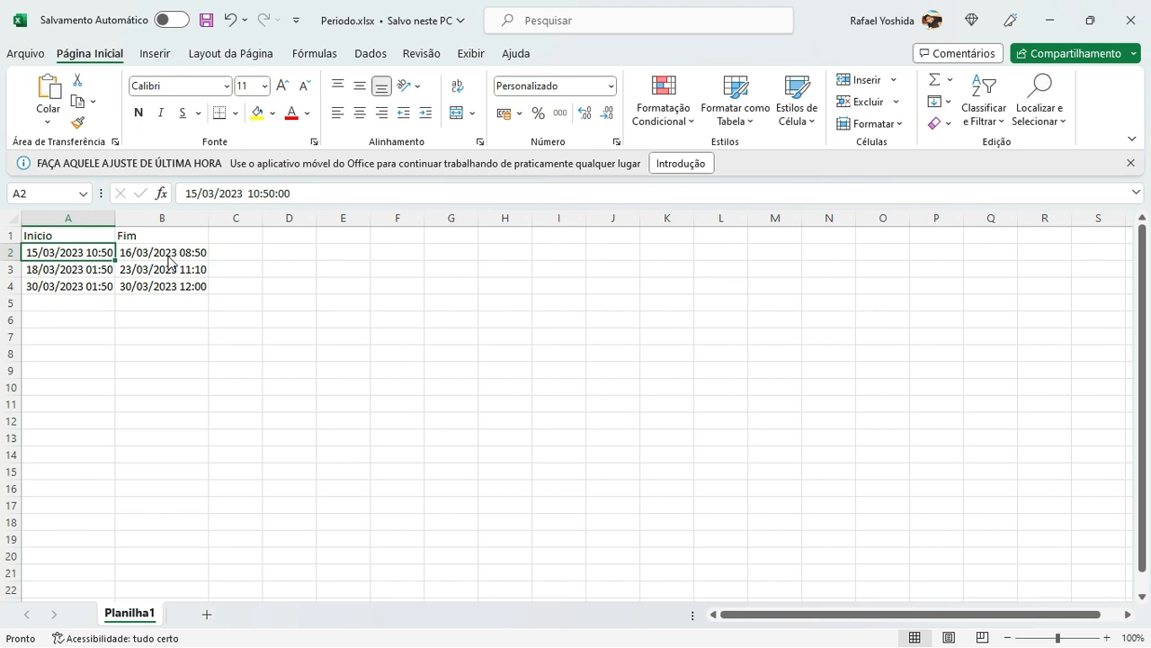
key("alt+Tab")
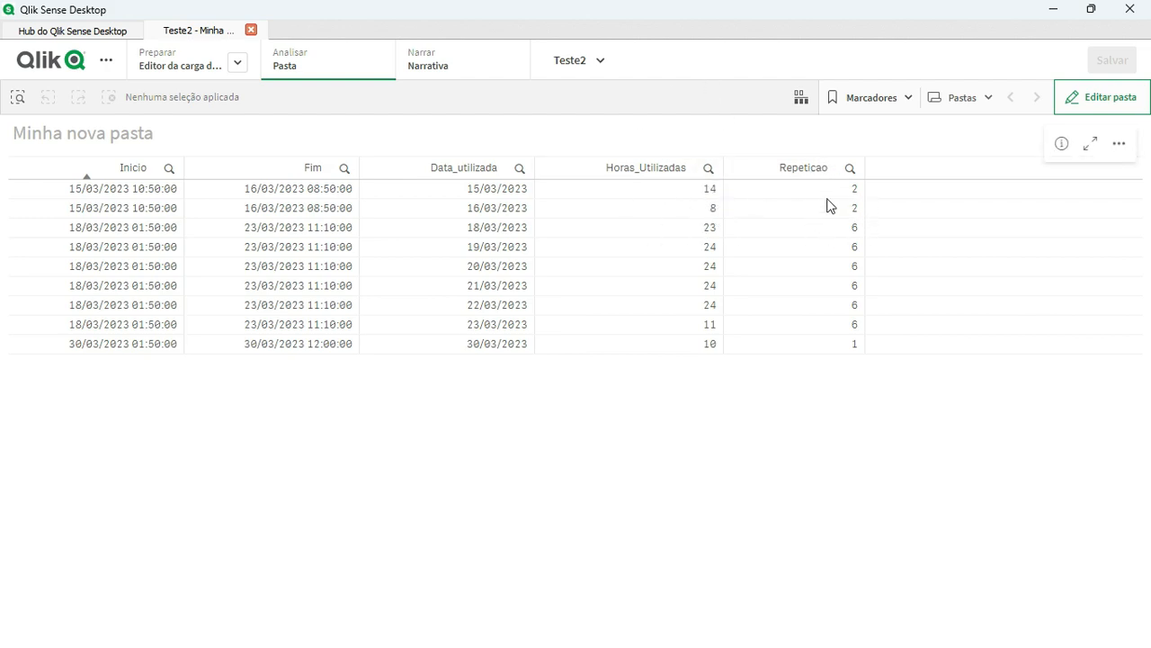
key("alt+Tab")
left_click(186, 246, "shift")
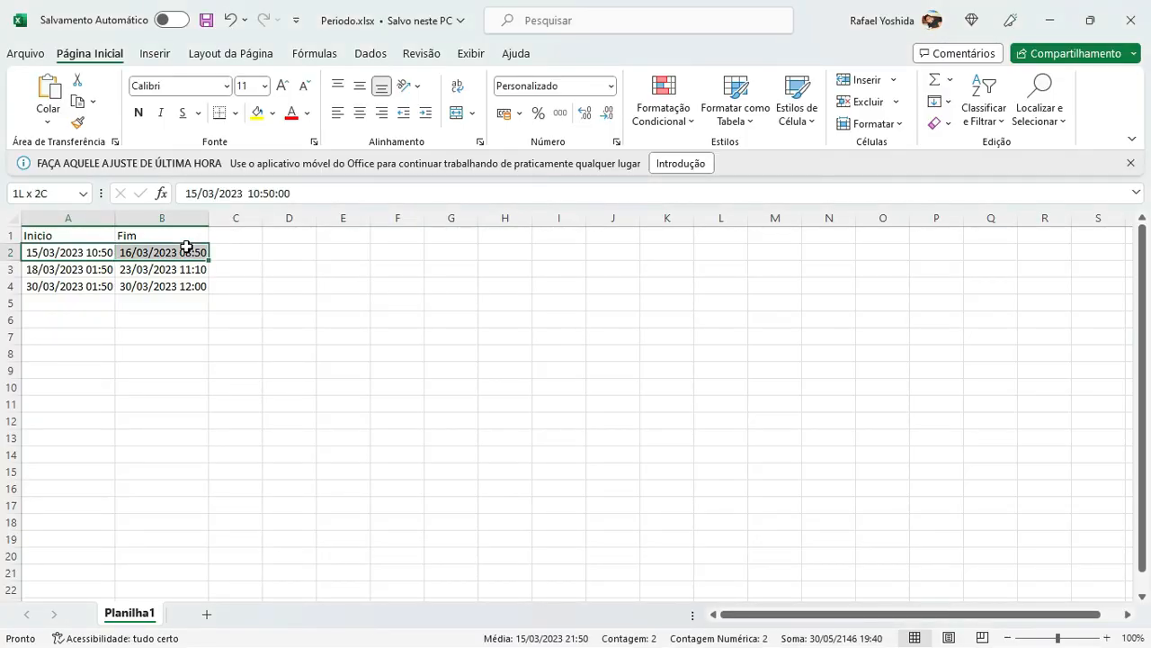
key("alt+Tab")
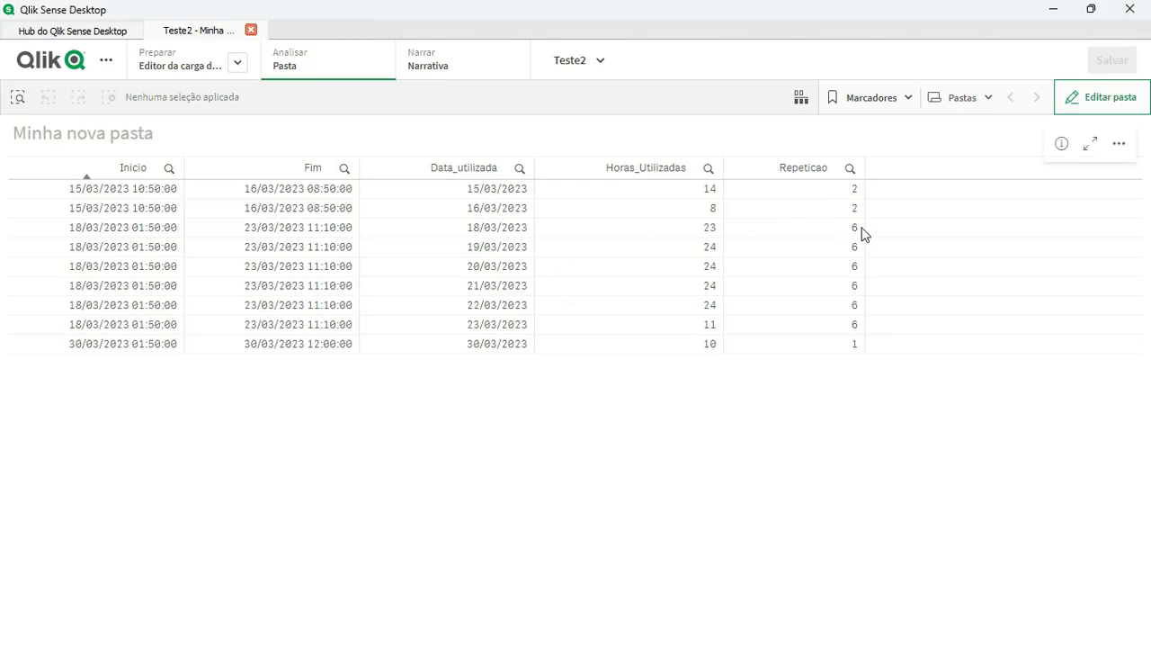
key("alt+Tab")
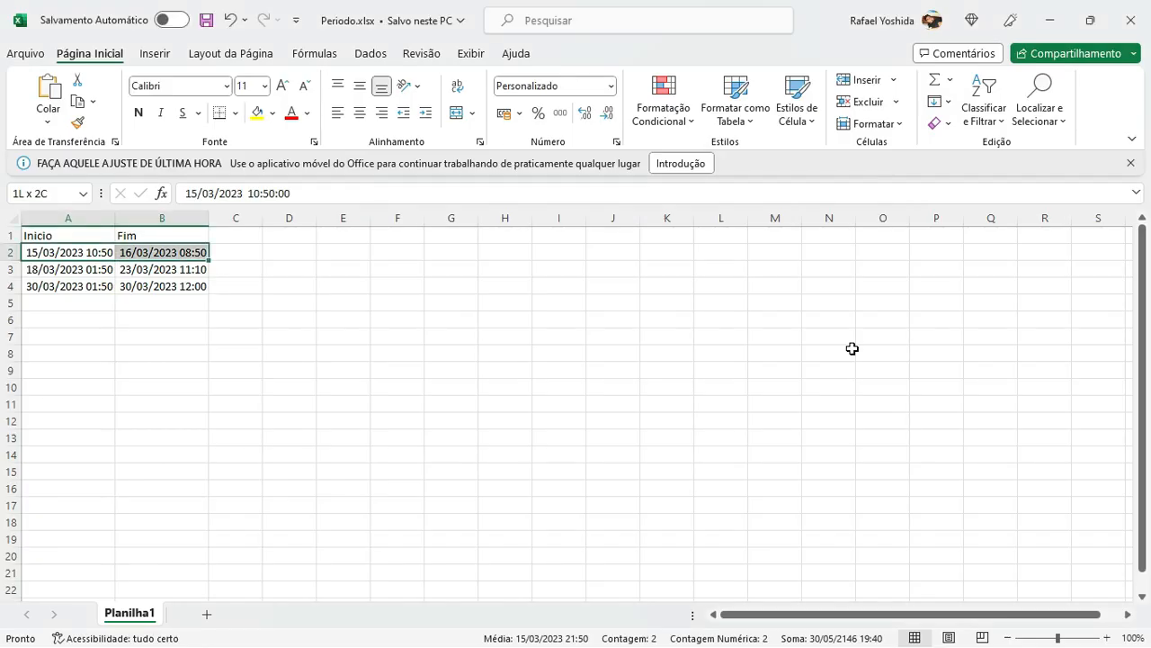
left_click(166, 286)
left_click(46, 293)
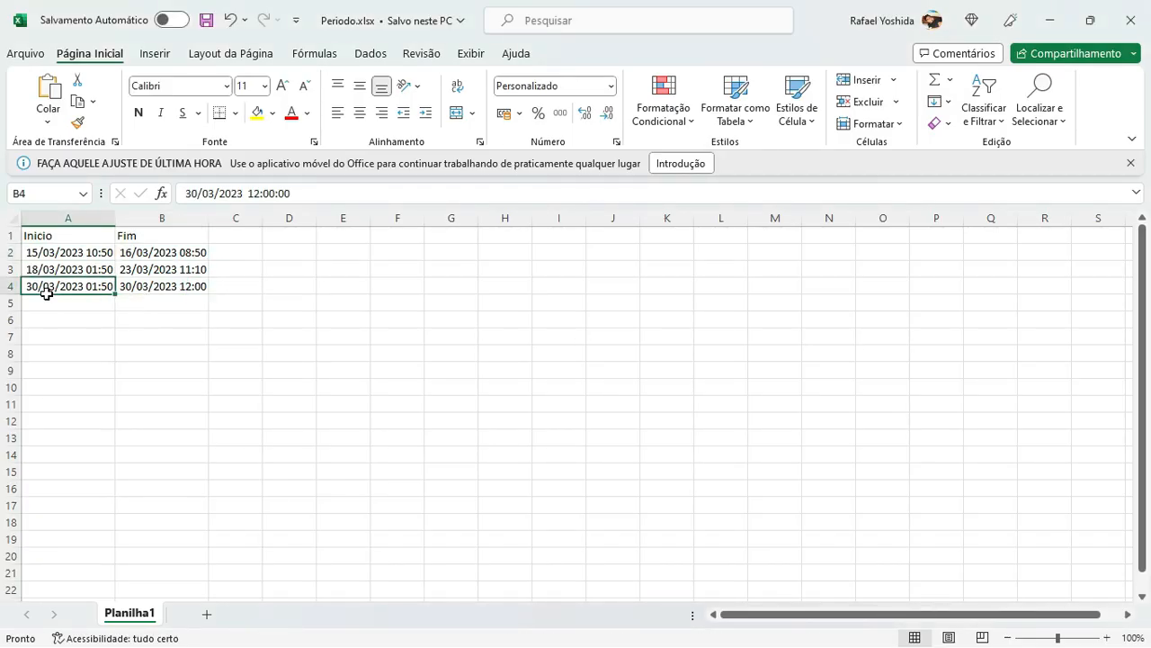
left_click(155, 303)
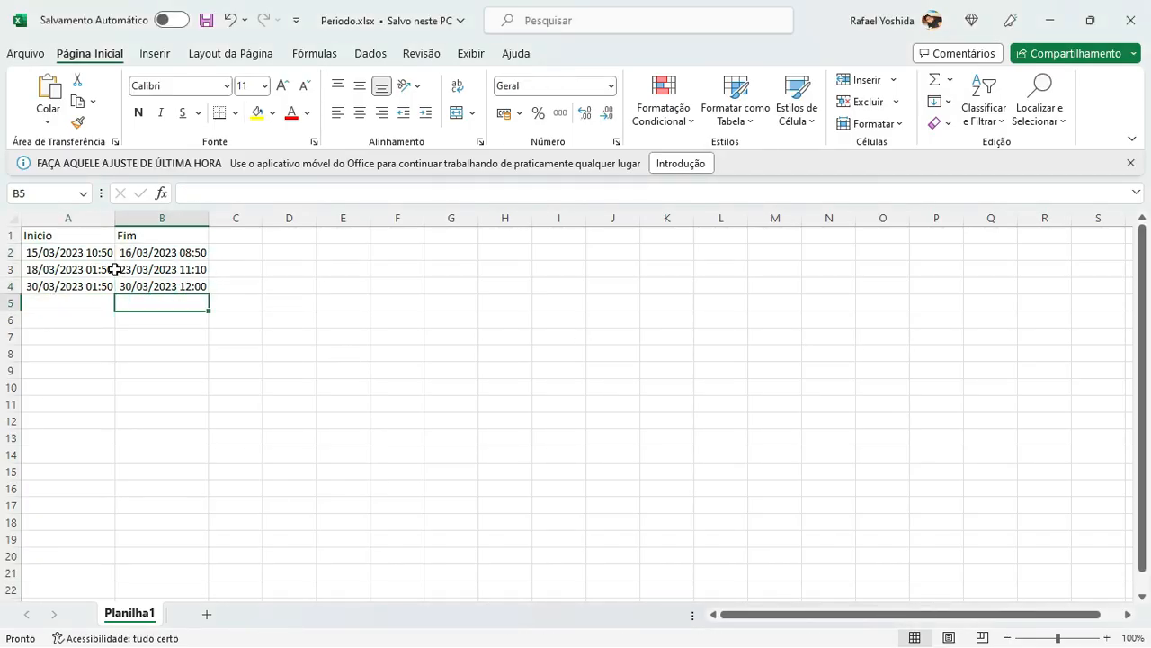
Step: Switch to Qlik Sense, open Teste2's data load editor and comment out the script from line 11 onward with /*
key("alt+Tab")
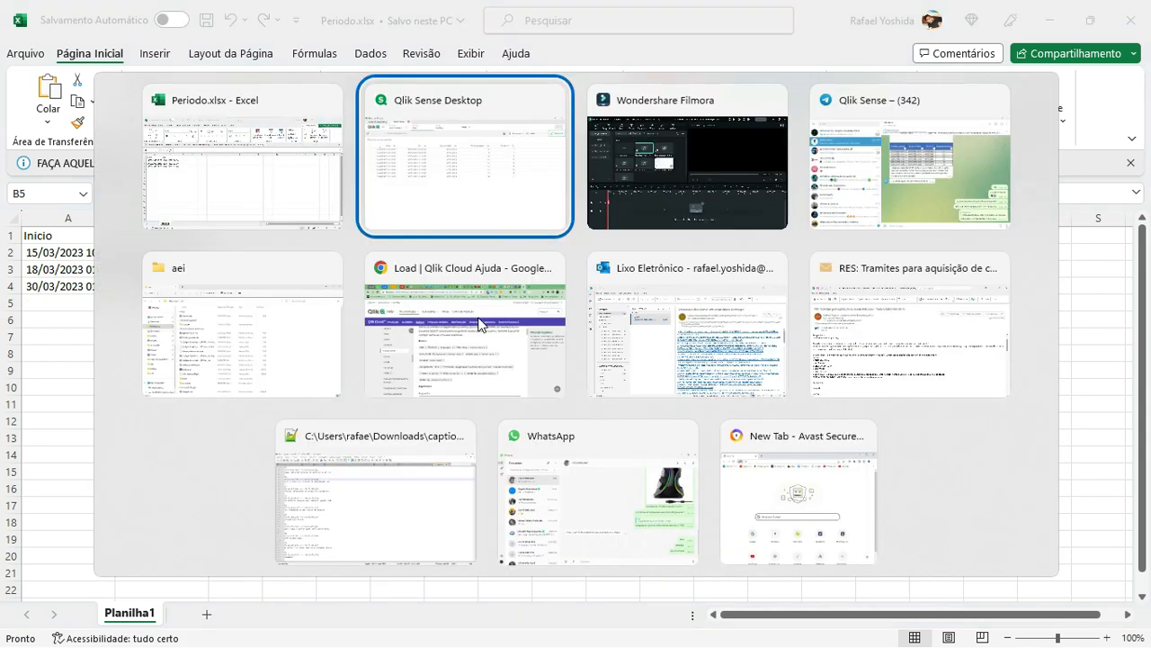
key("Tab")
key("shift+Tab")
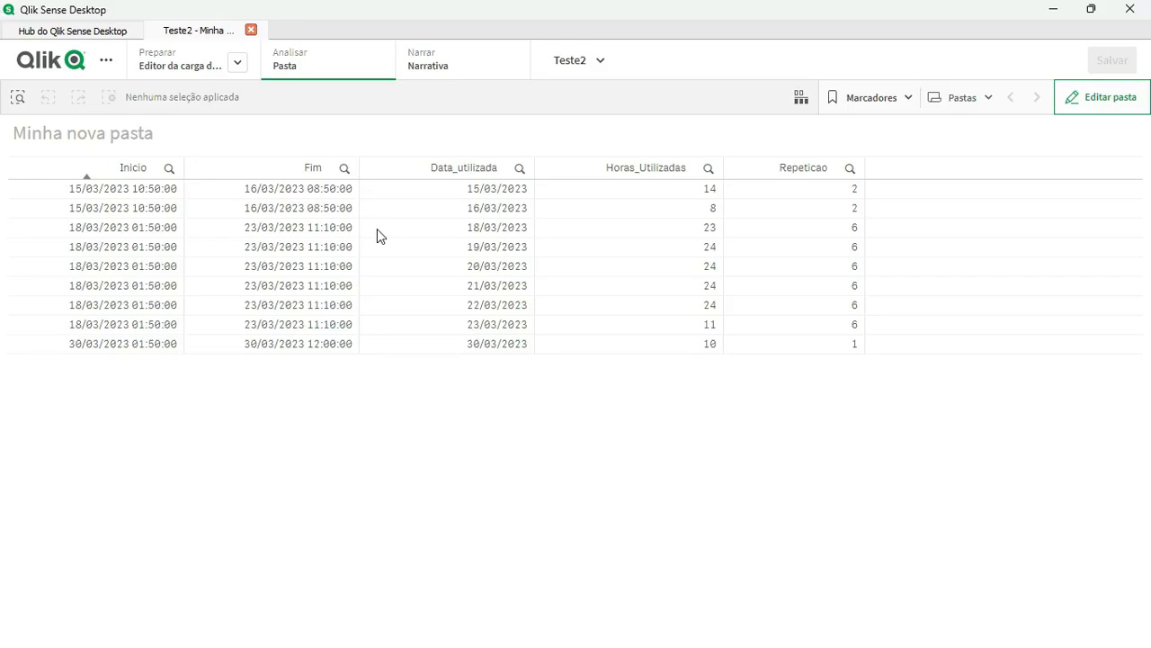
left_click(219, 73)
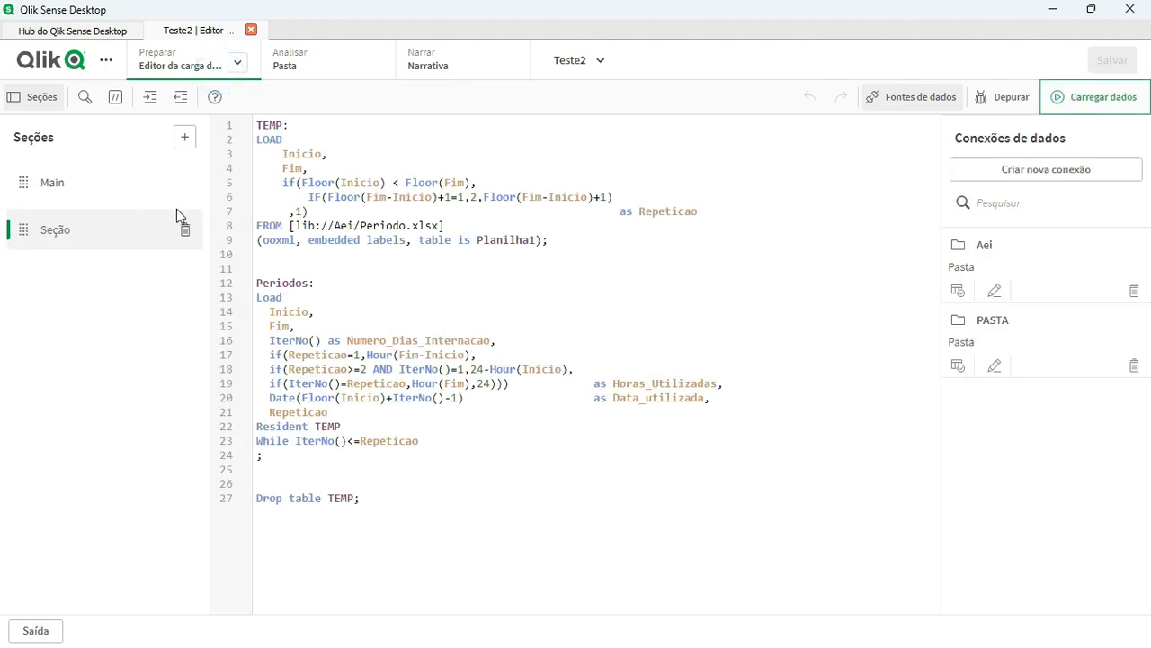
left_click(288, 261)
type("/*")
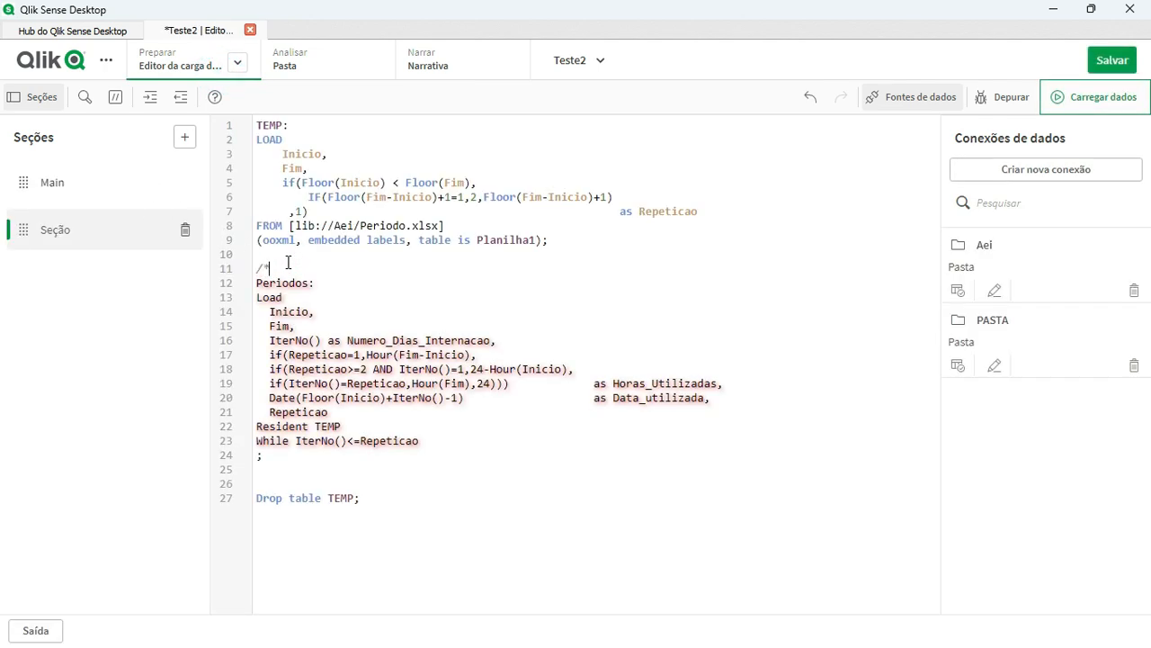
Step: Examine the TEMP load's Inicio, Fim and Repeticao fields and its Floor(Inicio) < Floor(Fim) condition against the Excel dates
double_click(302, 157)
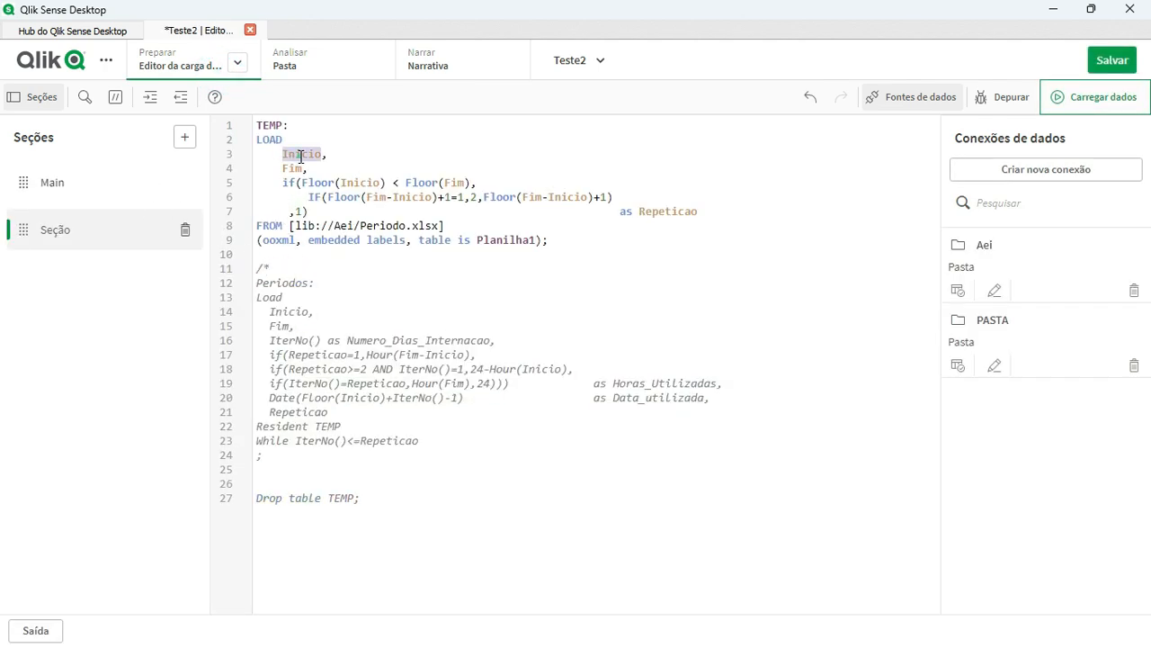
left_click(297, 170)
double_click(295, 168)
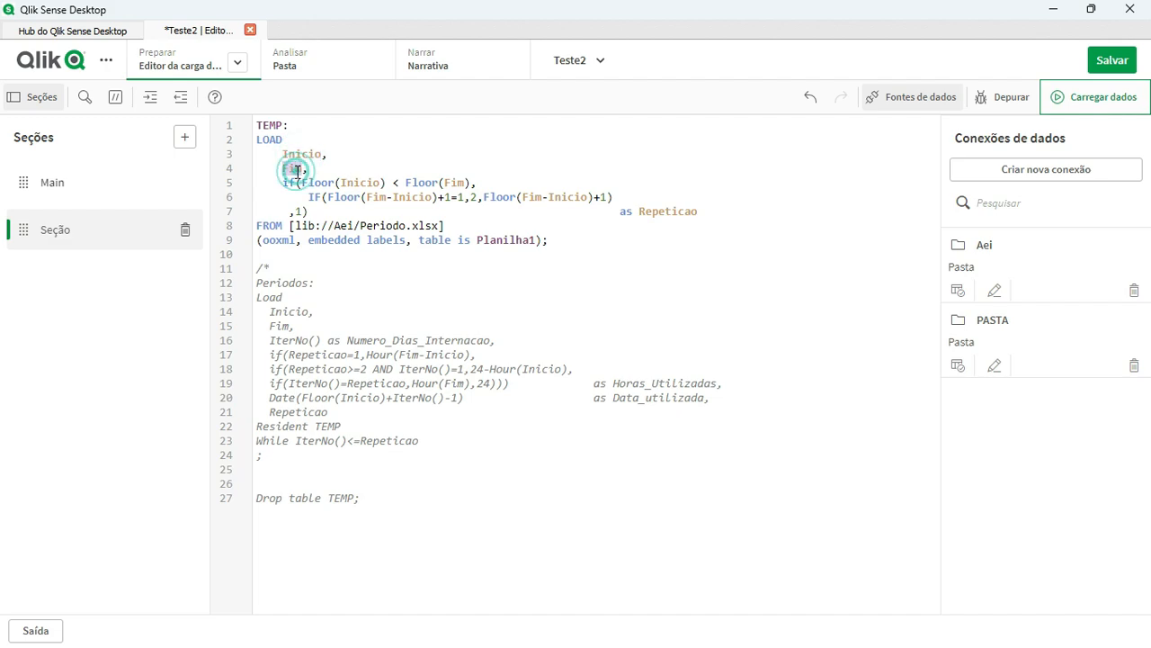
double_click(684, 214)
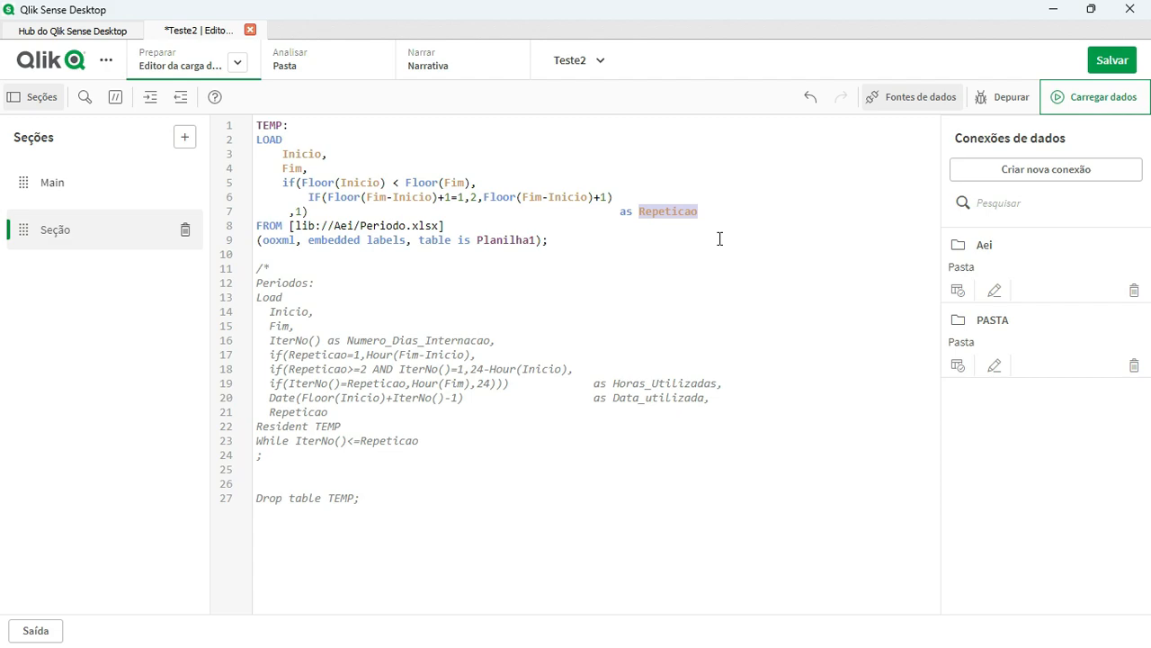
double_click(325, 183)
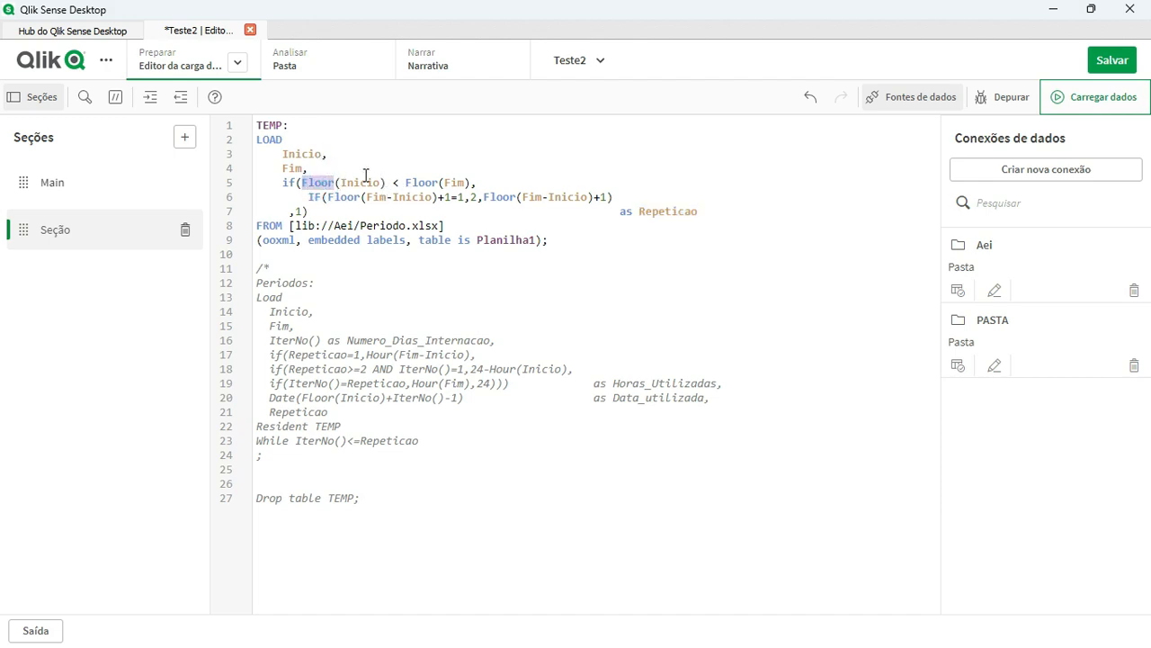
key("alt+Tab")
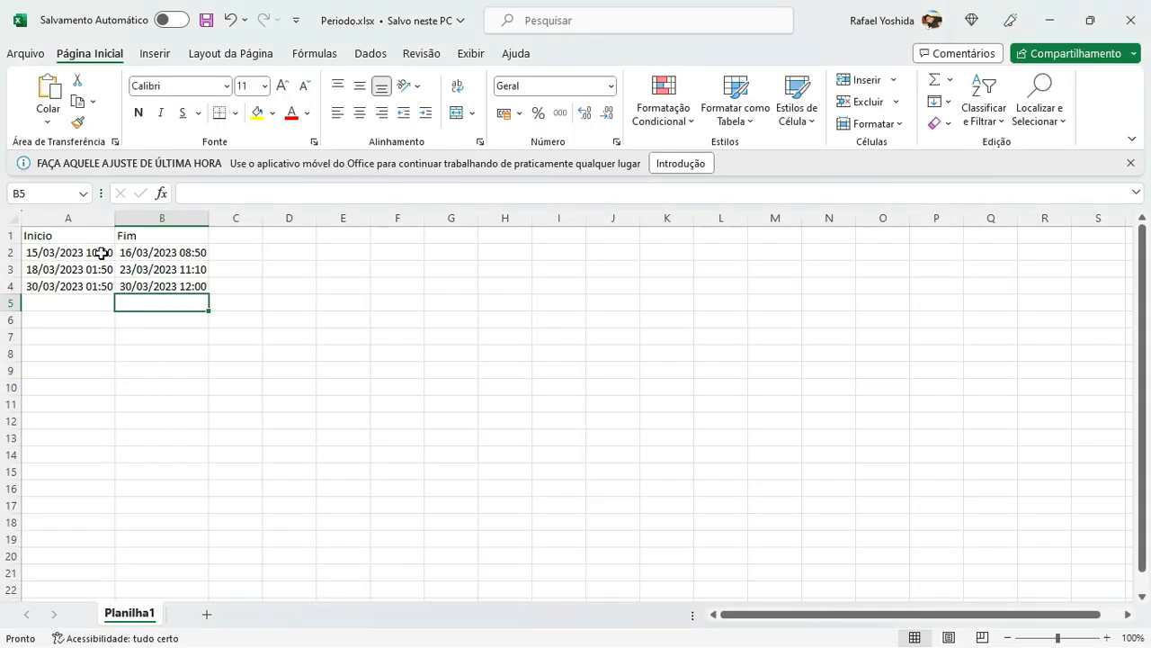
key("alt+Tab")
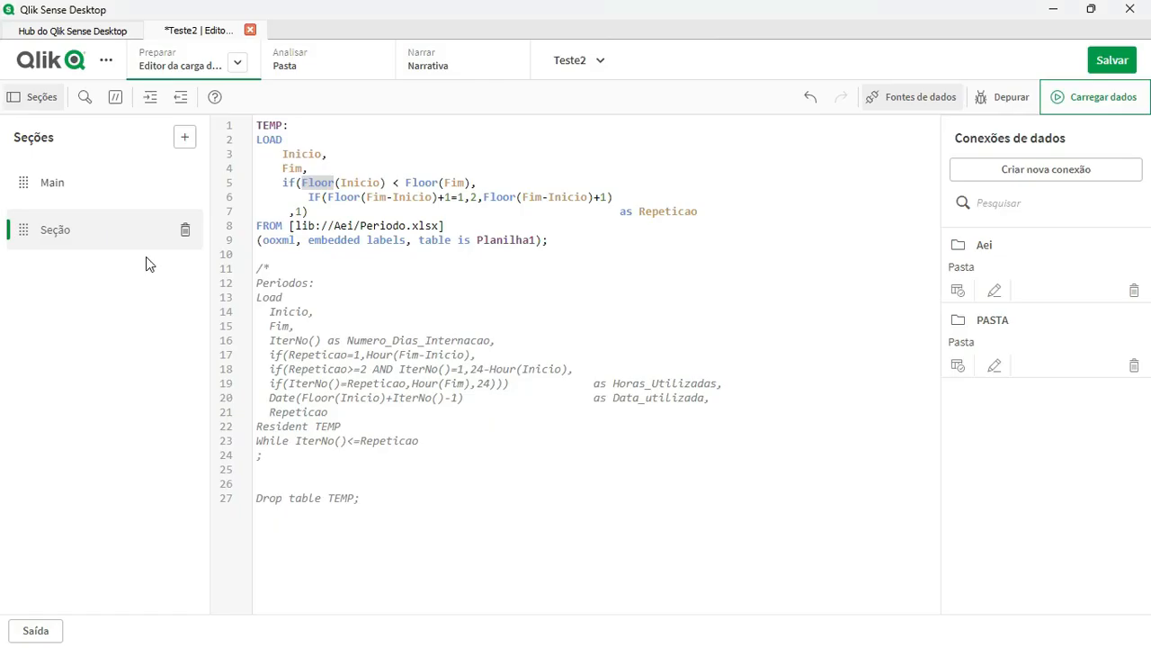
double_click(358, 182)
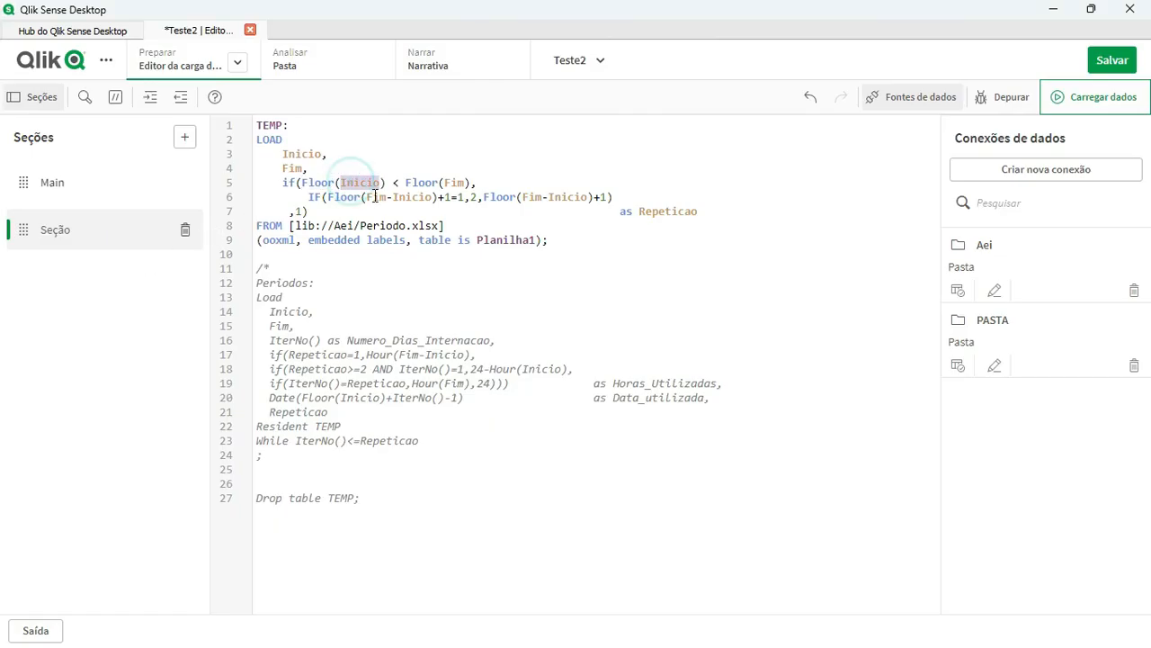
double_click(452, 181)
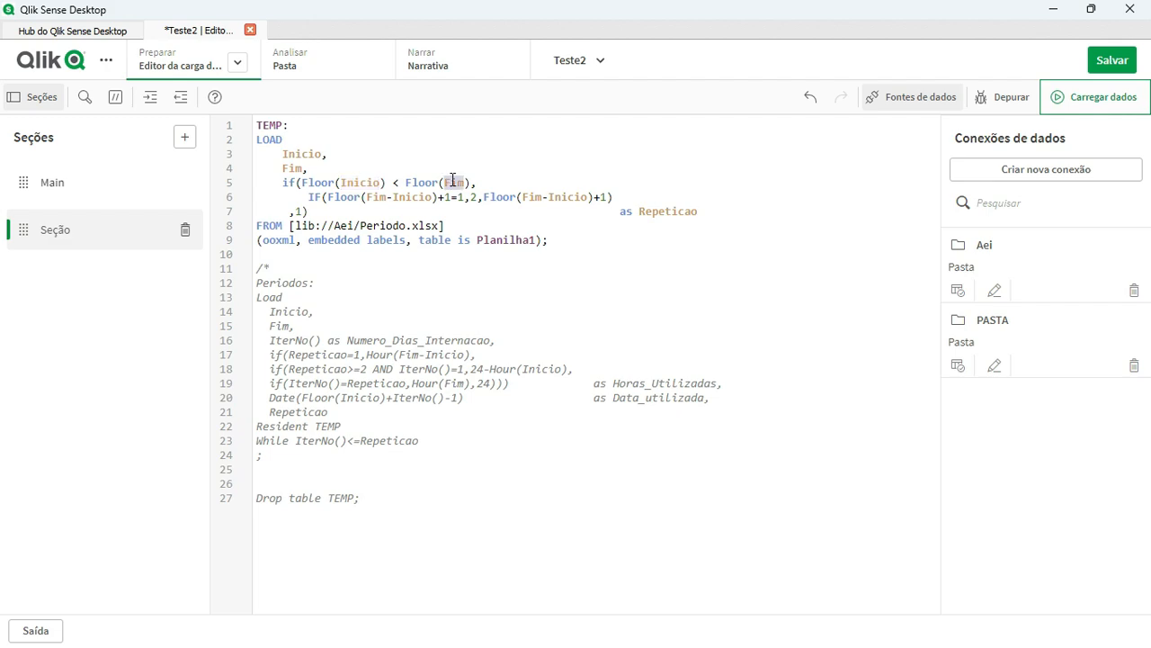
key("alt+Tab")
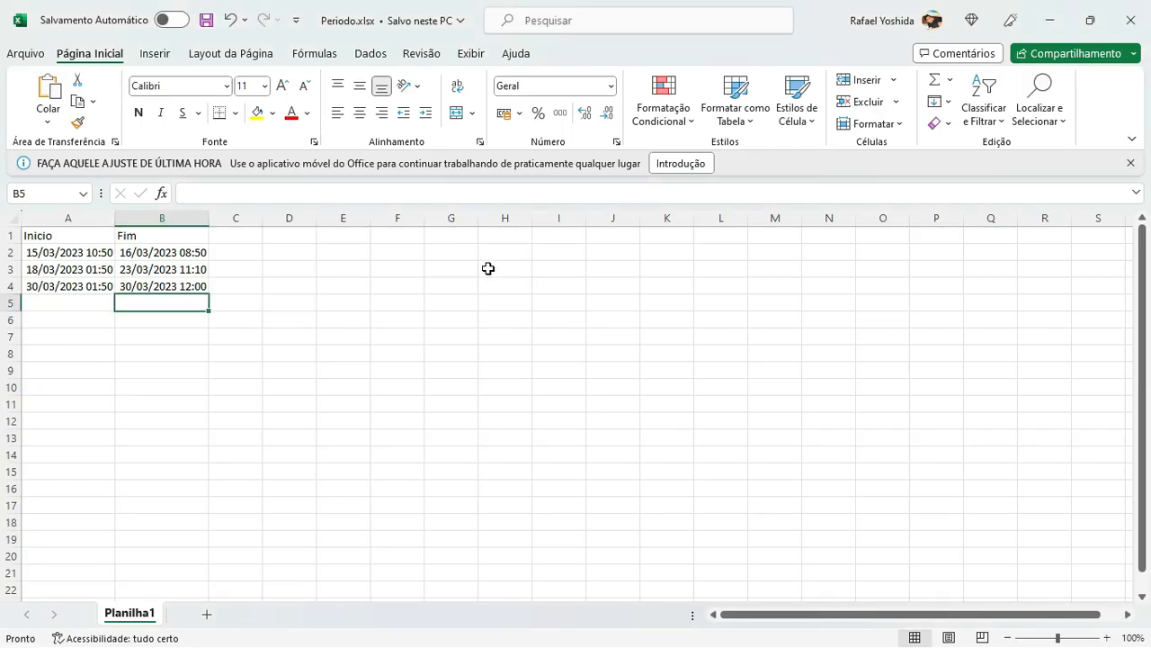
key("alt+Tab")
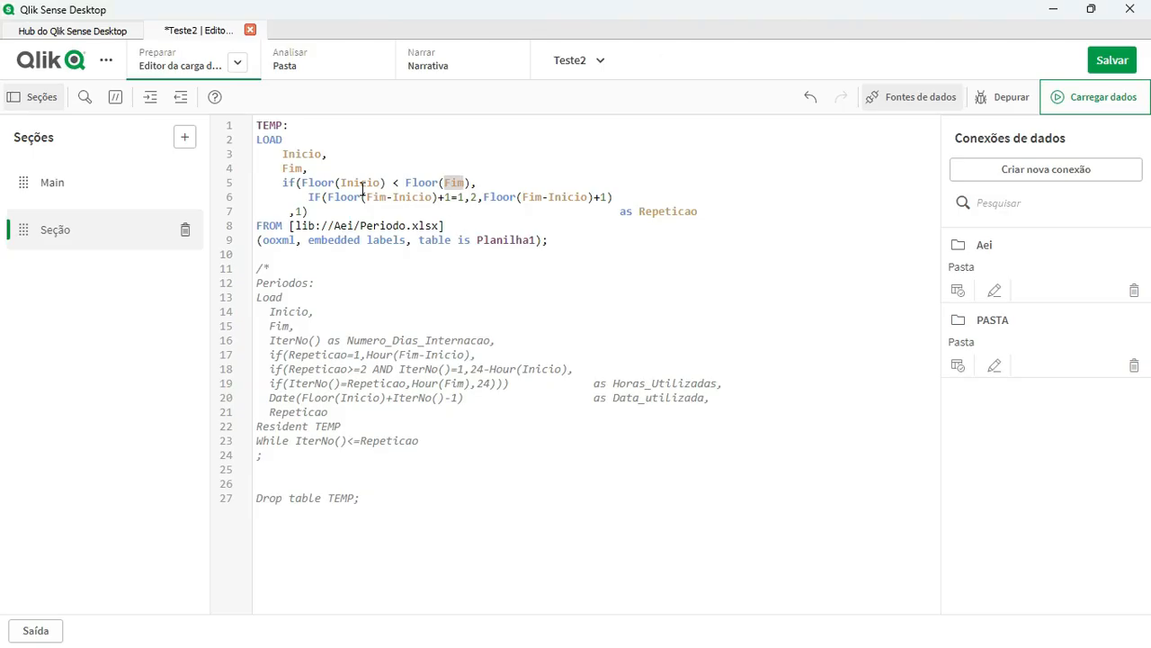
Step: Check the outer if's fallback value of 1 against the period in row 4 of the Excel sheet
left_click(360, 183)
left_click(441, 183)
left_click(303, 212)
key("alt+Tab")
left_click(90, 287)
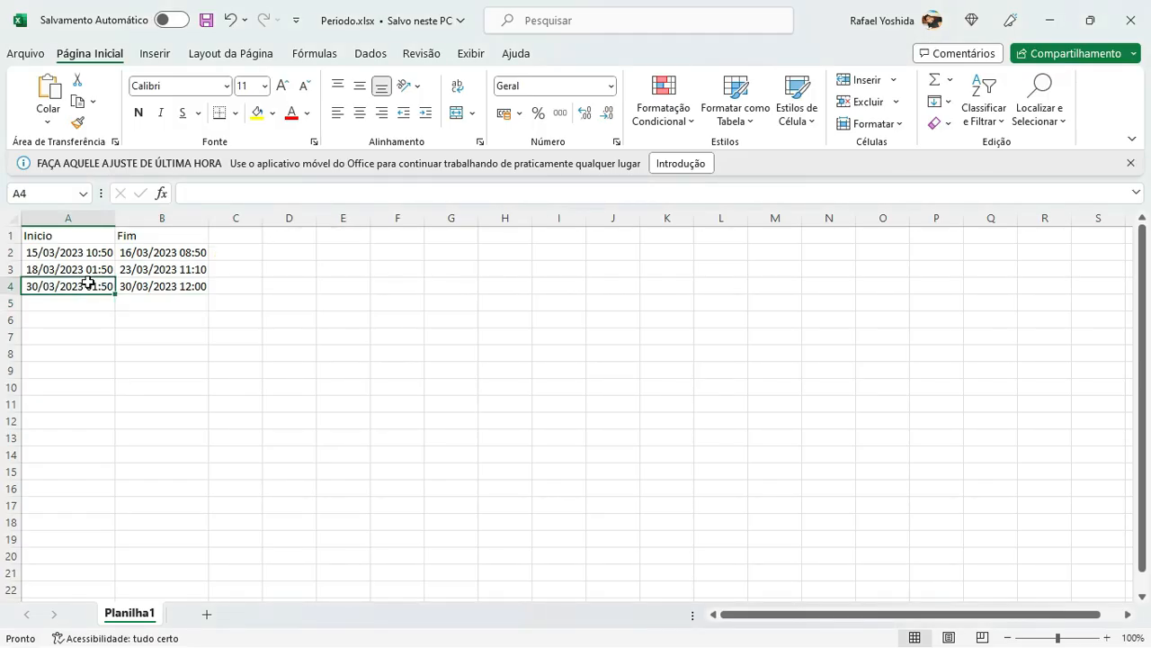
left_click(127, 286)
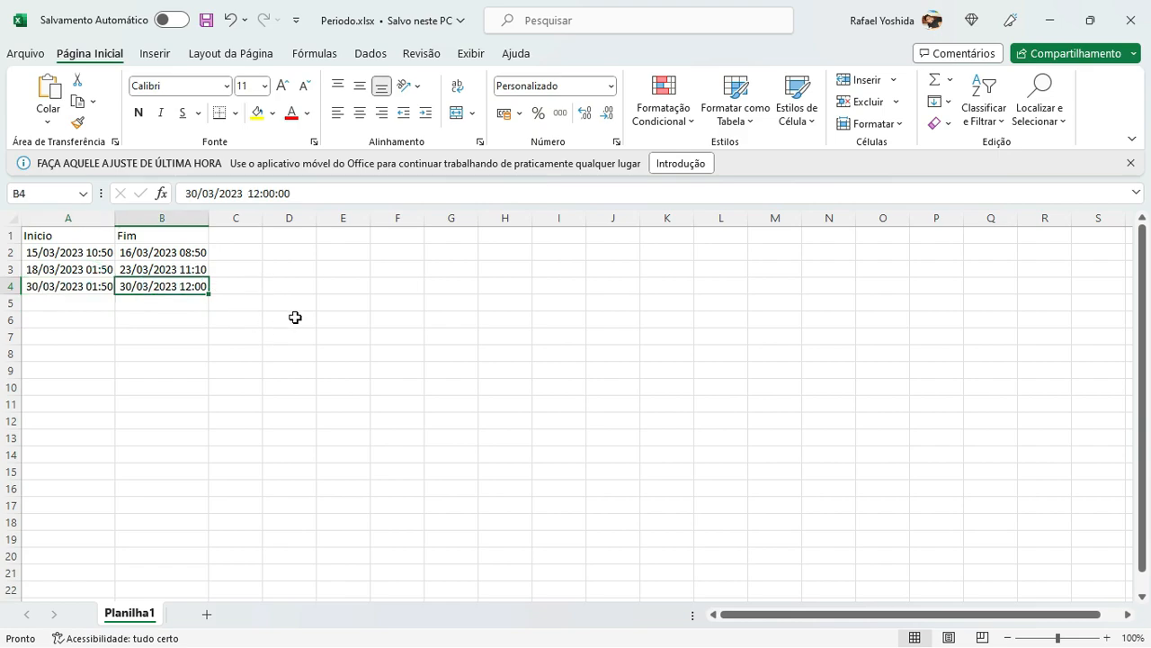
key("alt+Tab")
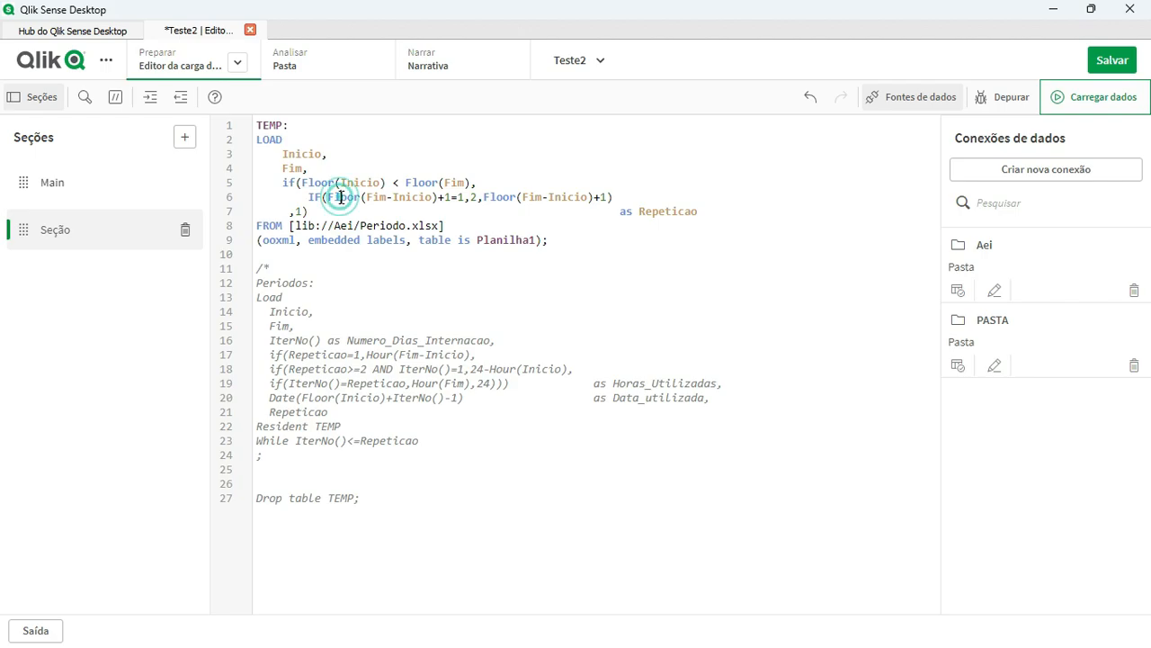
Step: Examine the nested IF(Floor(Fim-Inicio)+1=1,2,...) expression on line 6 against the period in row 2 of the Excel sheet
key("alt+Tab")
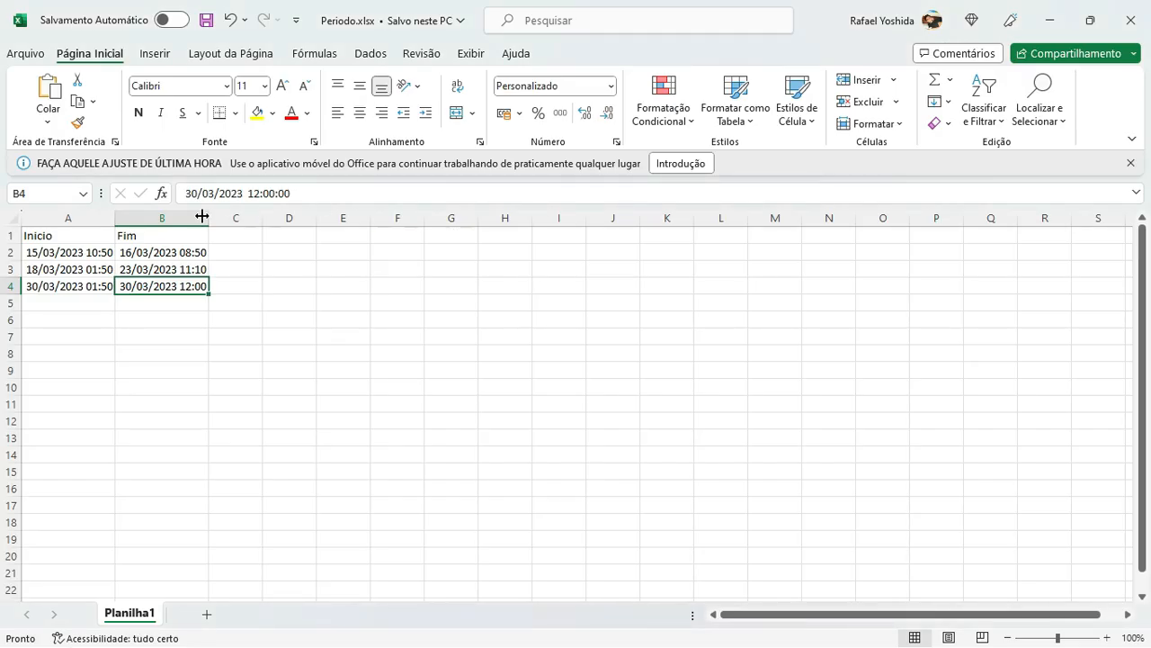
left_click(91, 251)
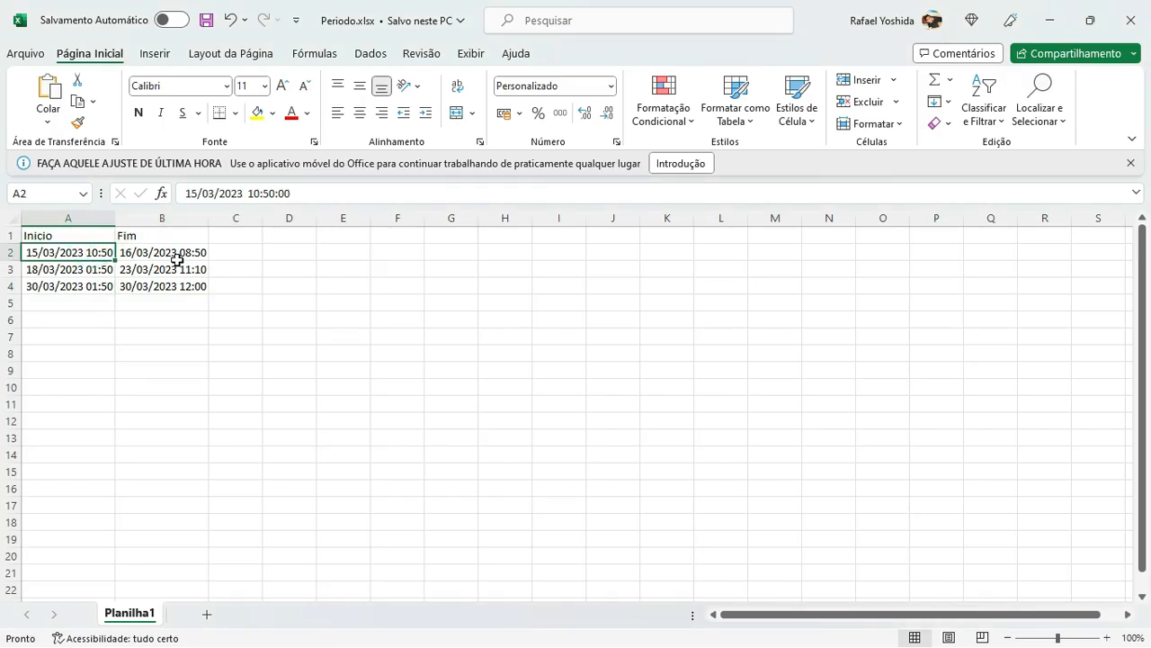
key("alt+Tab")
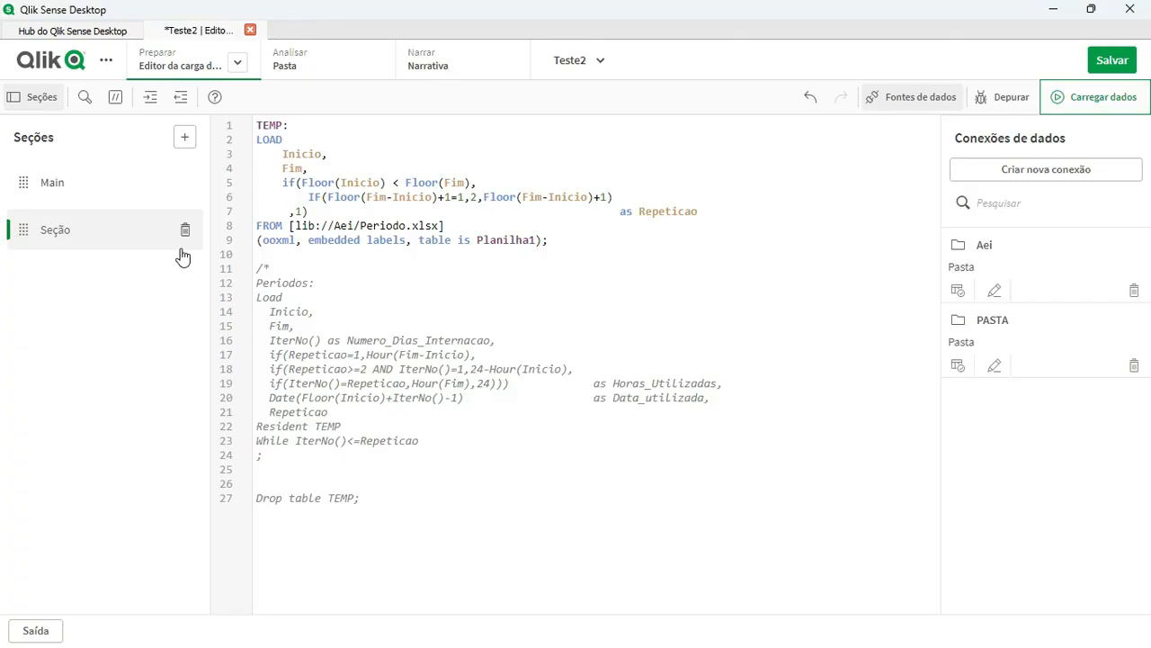
left_click(342, 198)
double_click(376, 196)
double_click(419, 198)
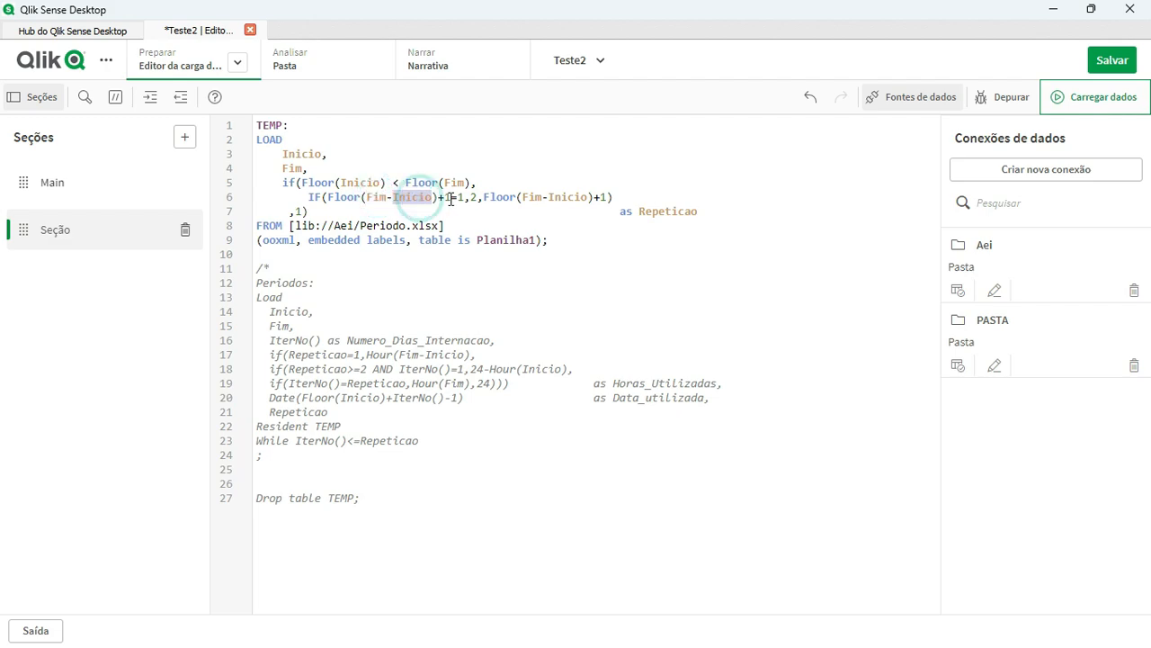
left_click(451, 197)
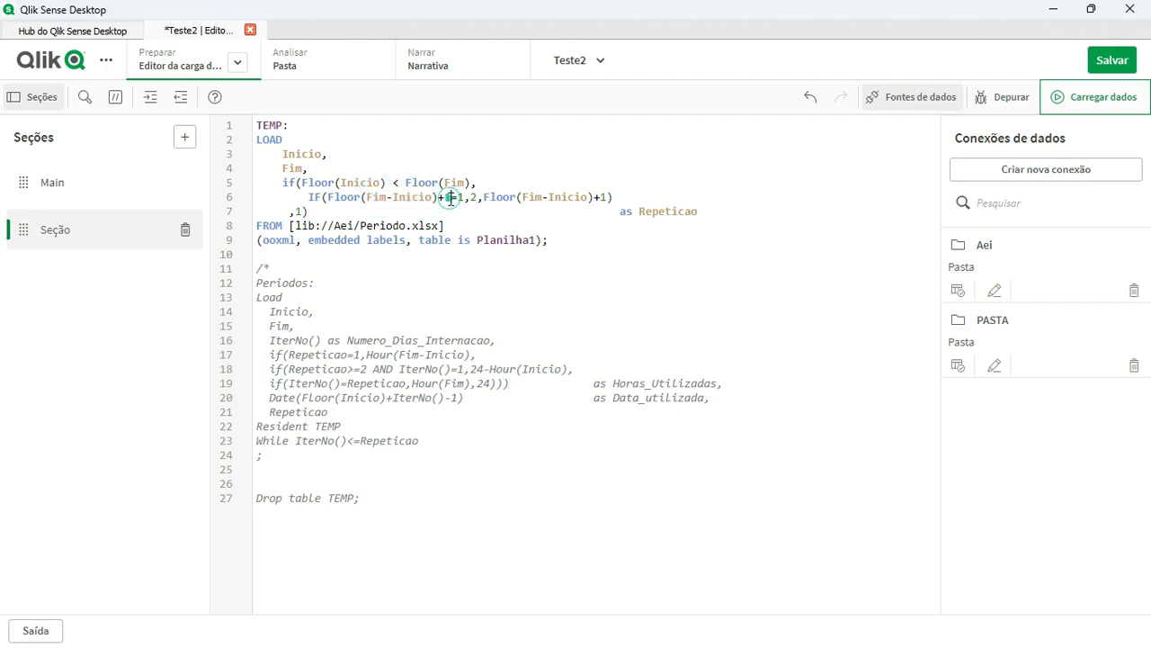
double_click(340, 197)
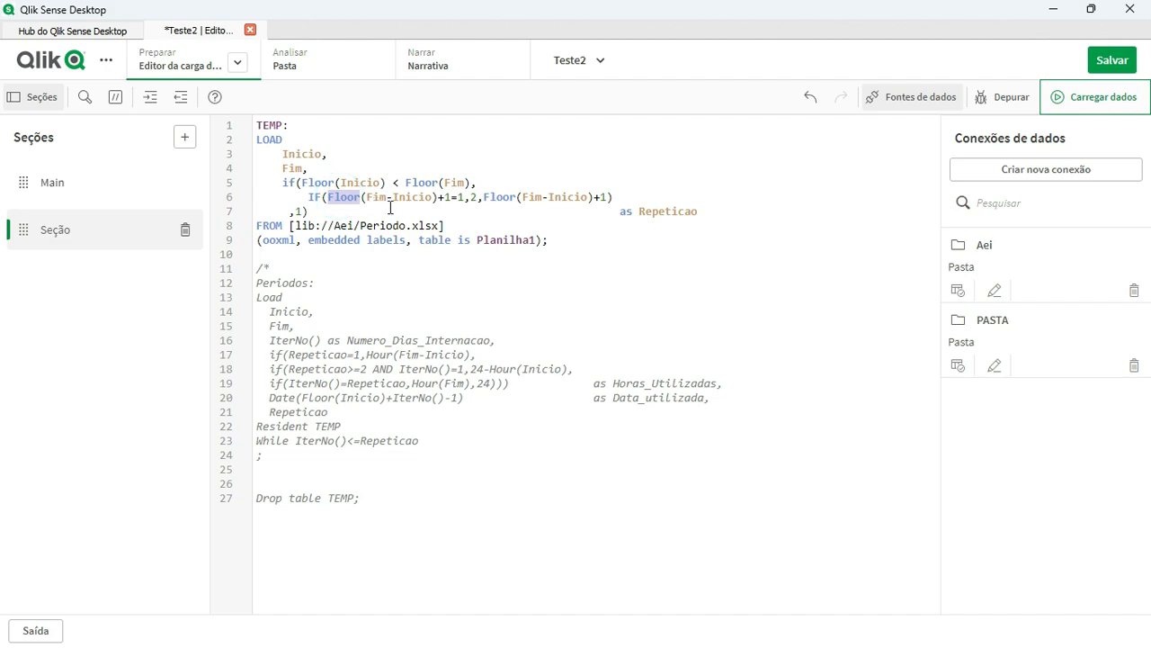
left_click(381, 197)
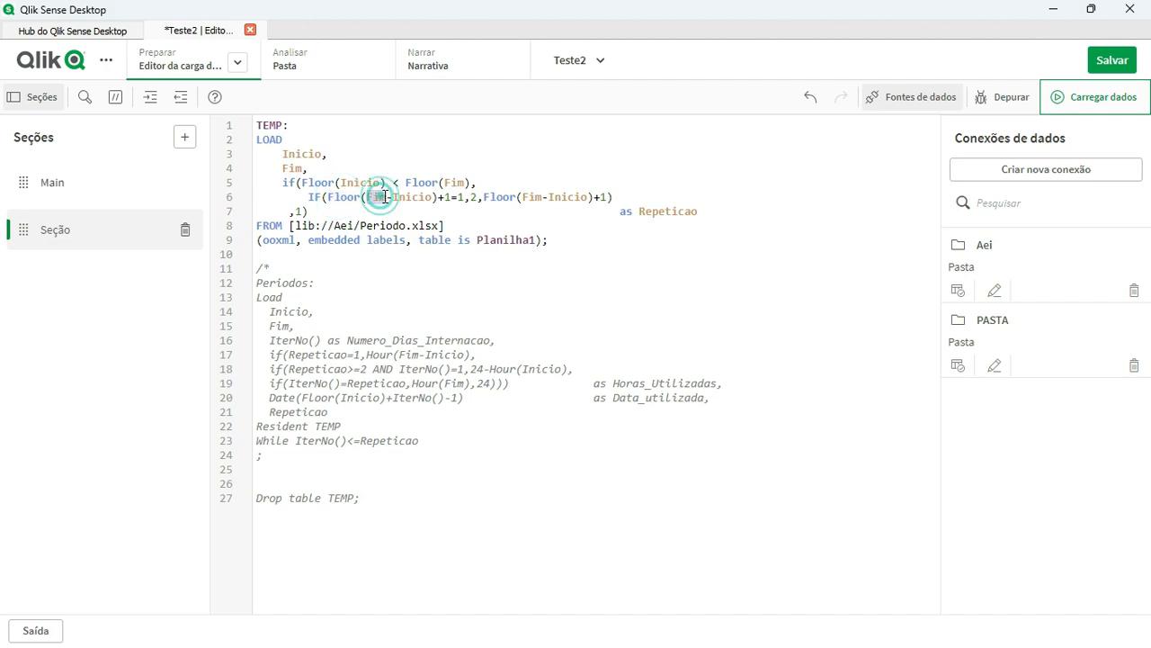
double_click(419, 197)
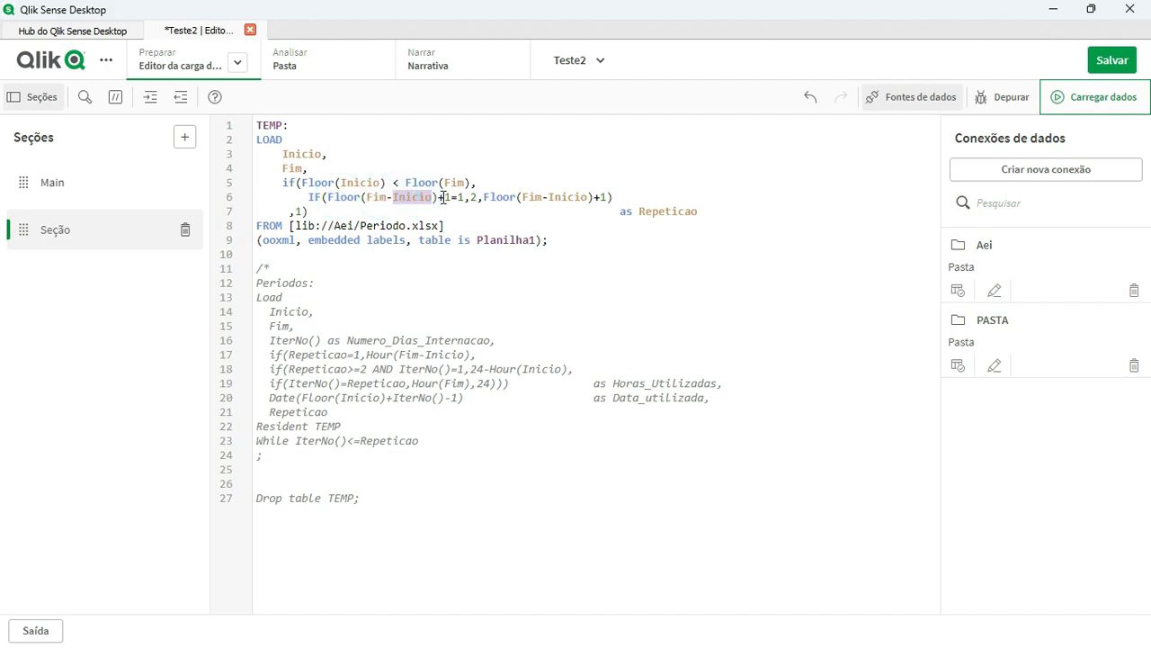
left_click(454, 197)
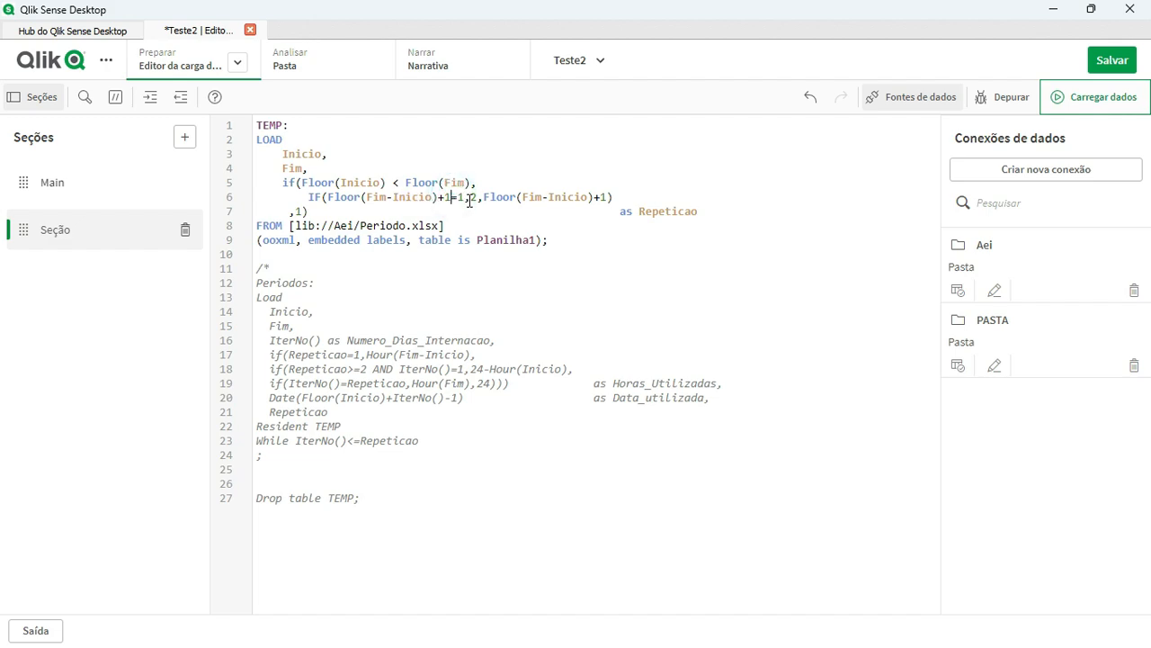
left_click(469, 197)
key("alt+Tab")
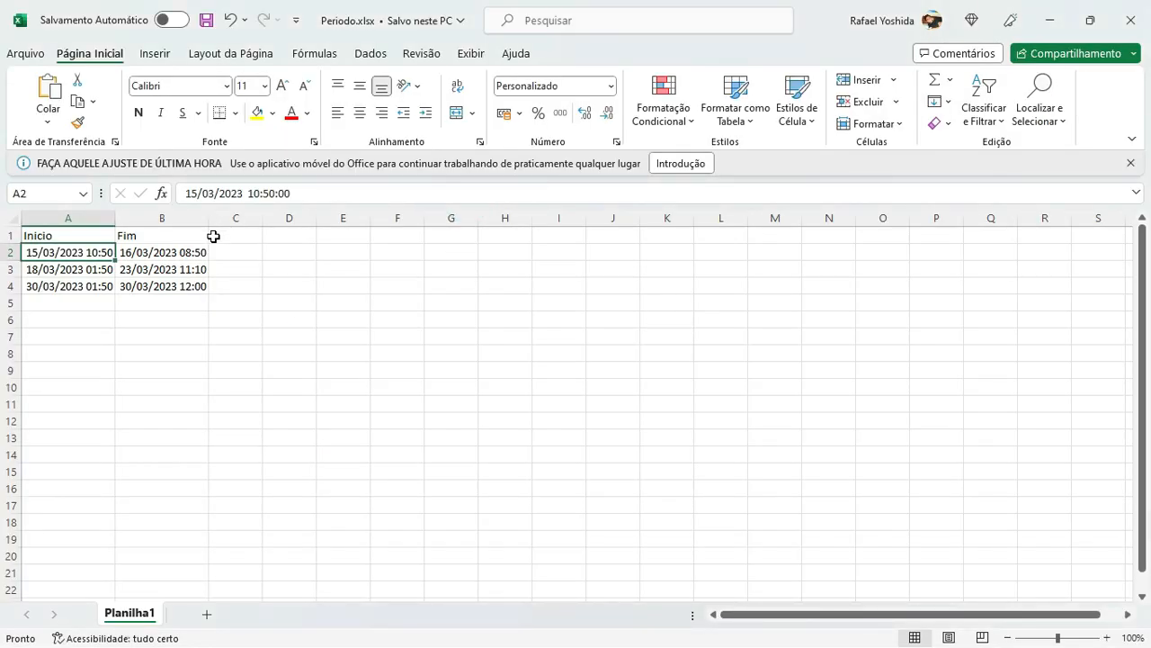
key("shift+Right")
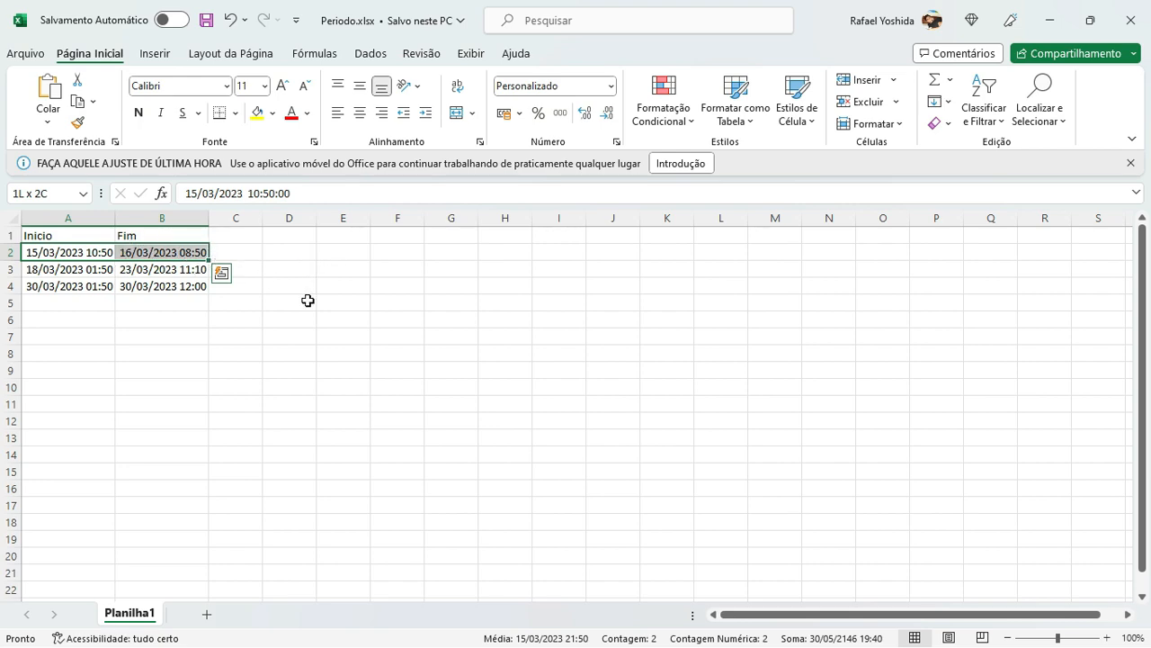
Step: Check the value 2 returned by the nested IF on line 6 against the period in row 2 of the Excel sheet
key("alt+Tab")
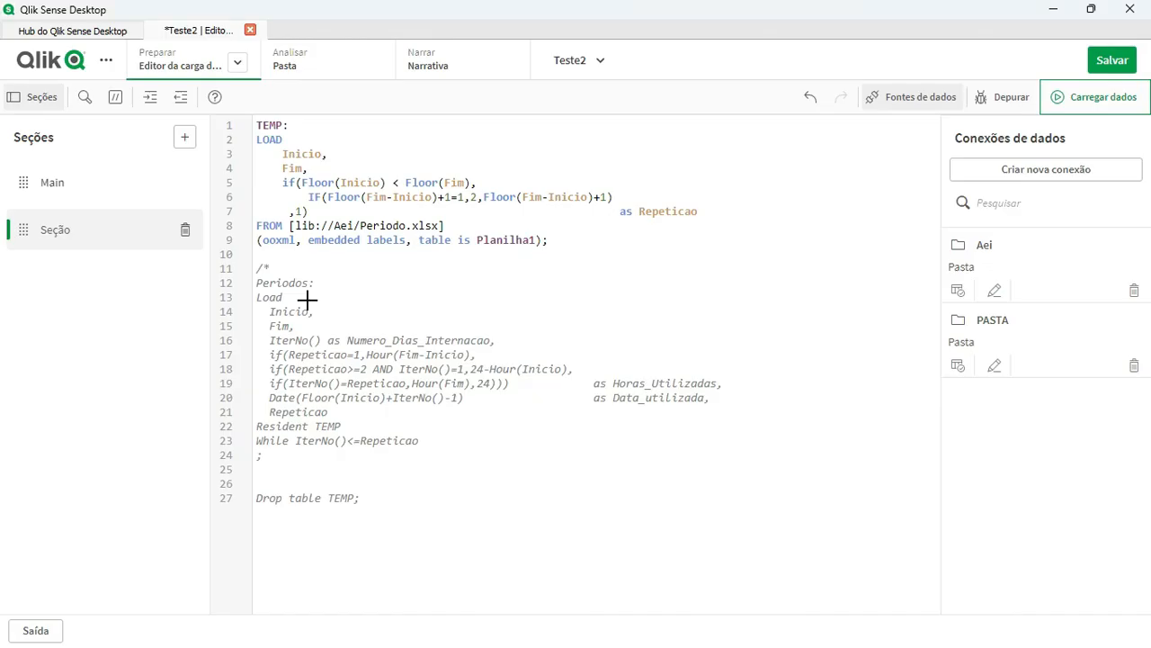
left_click(451, 196)
left_click(474, 197)
key("alt+Tab")
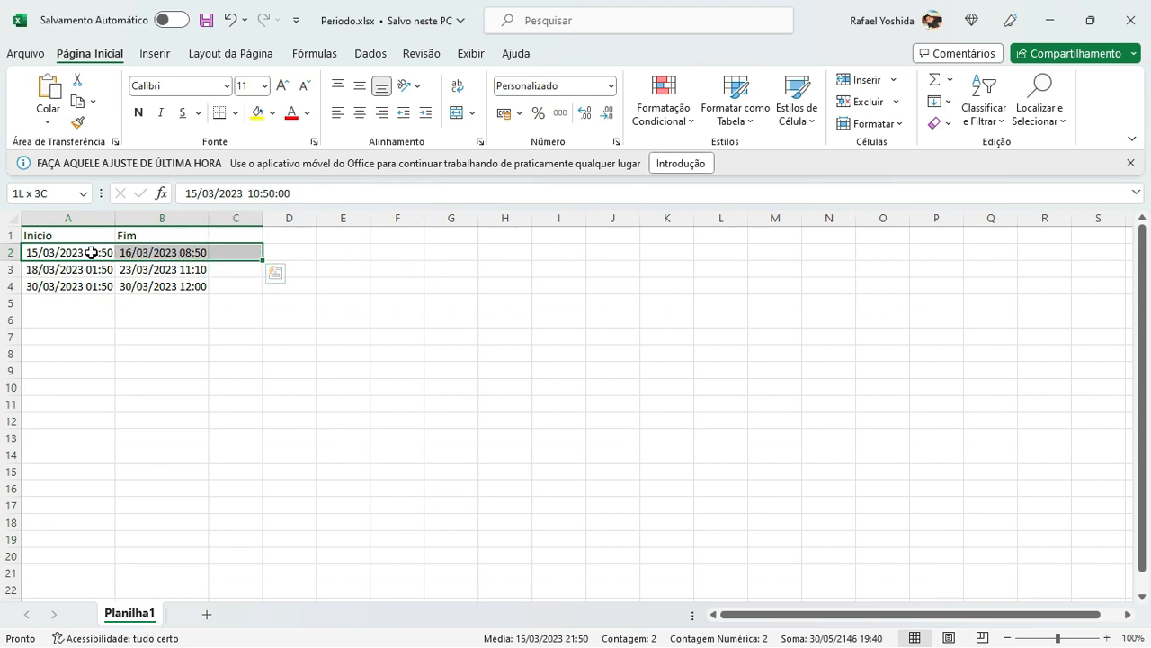
key("alt+Tab")
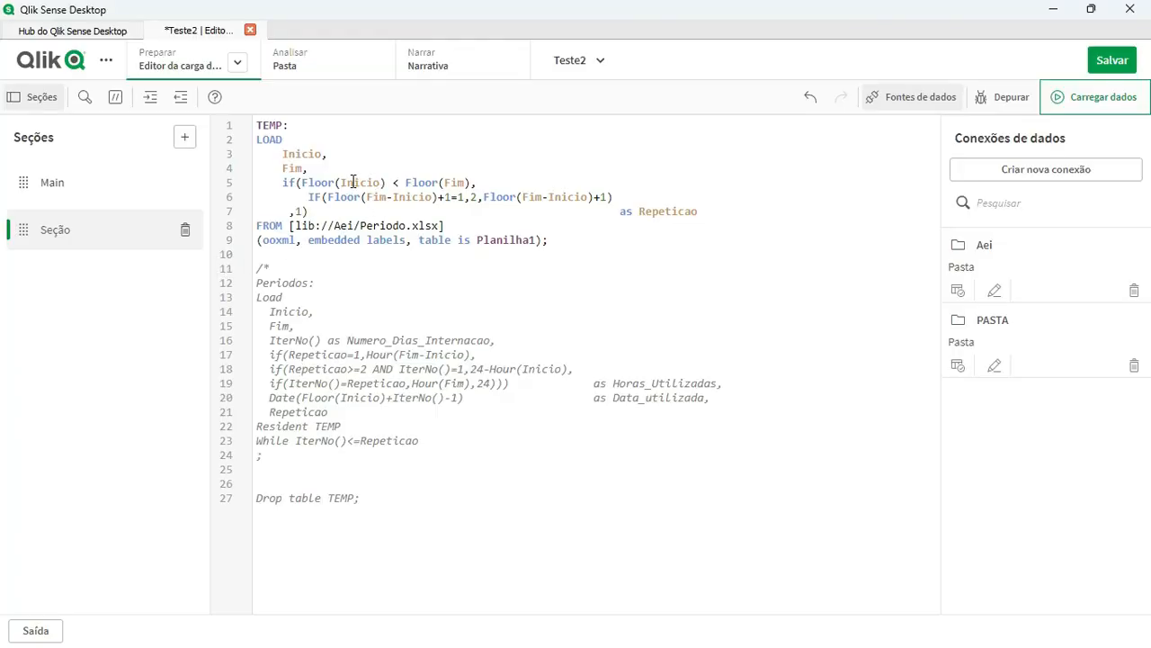
Step: Examine the Floor(Fim-Inicio)+1 branch that feeds Repeticao against the period in row 3 of the Excel sheet
left_click_drag(355, 183, 448, 182)
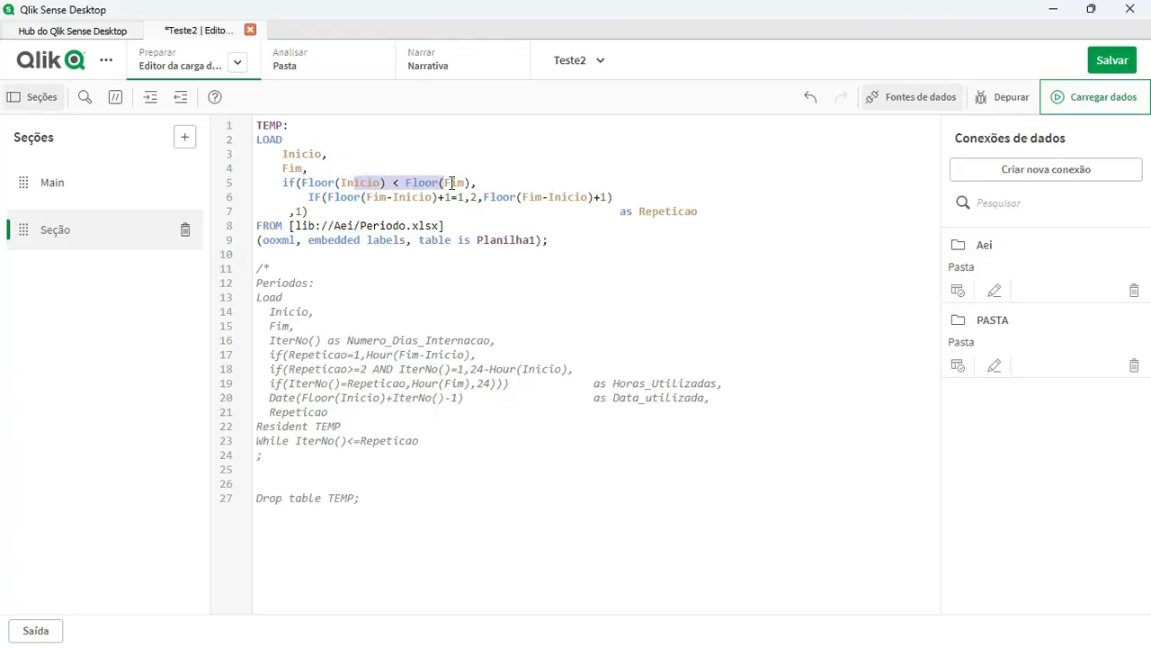
left_click(480, 197)
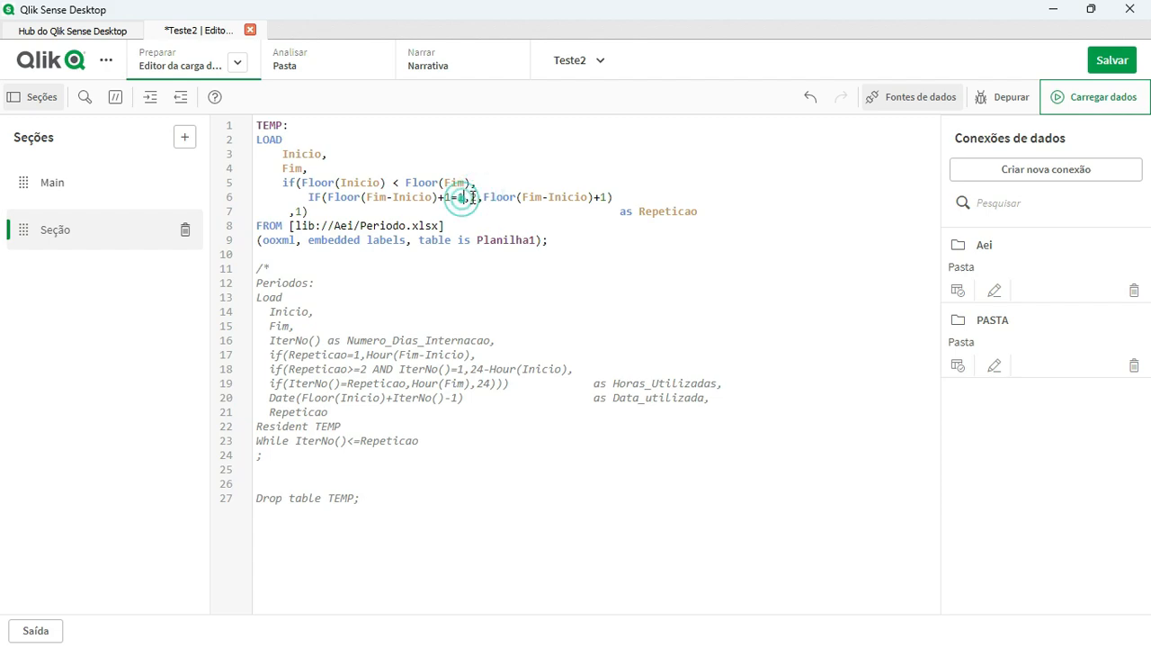
left_click_drag(517, 198, 594, 198)
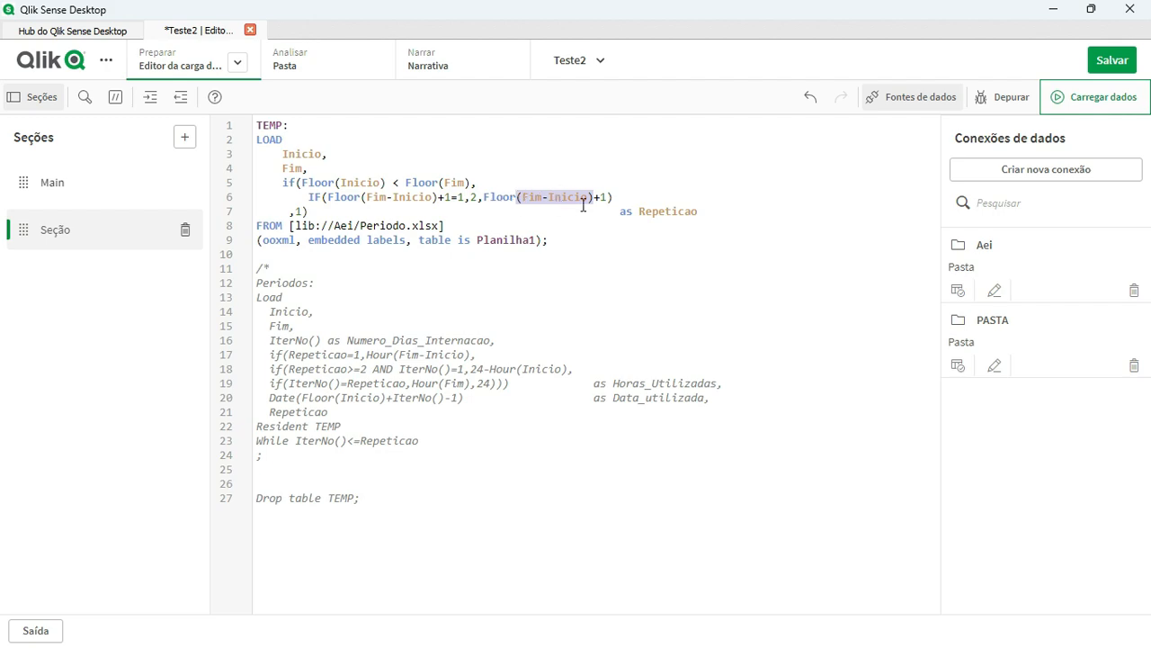
left_click(609, 199)
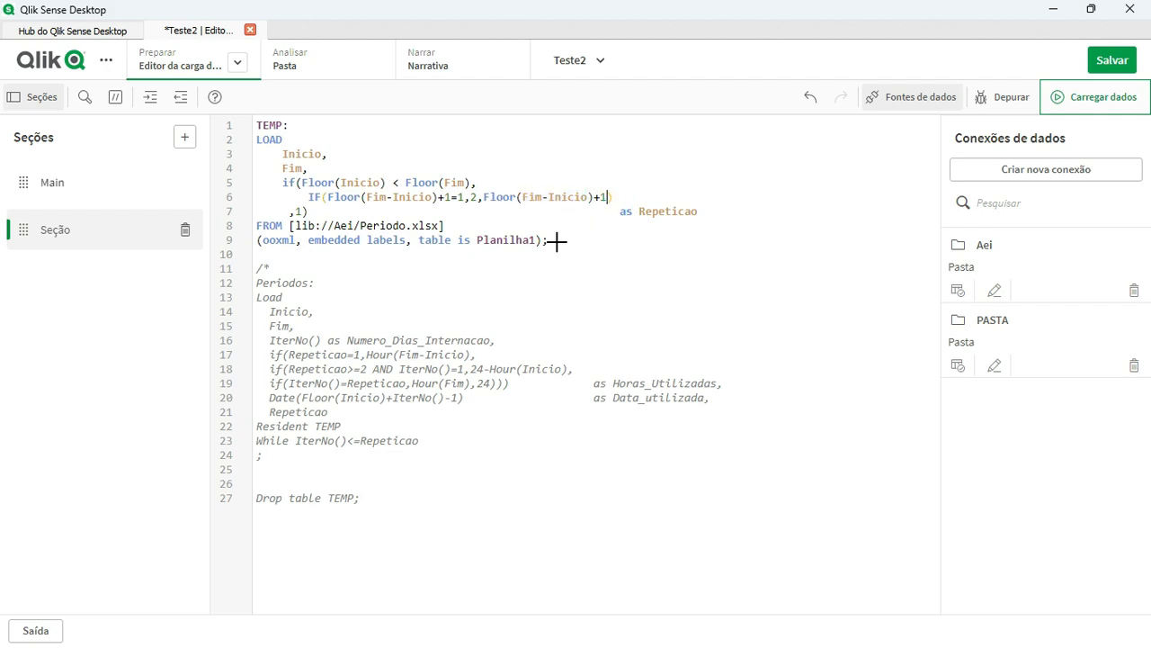
key("alt+Tab")
left_click_drag(98, 270, 192, 267)
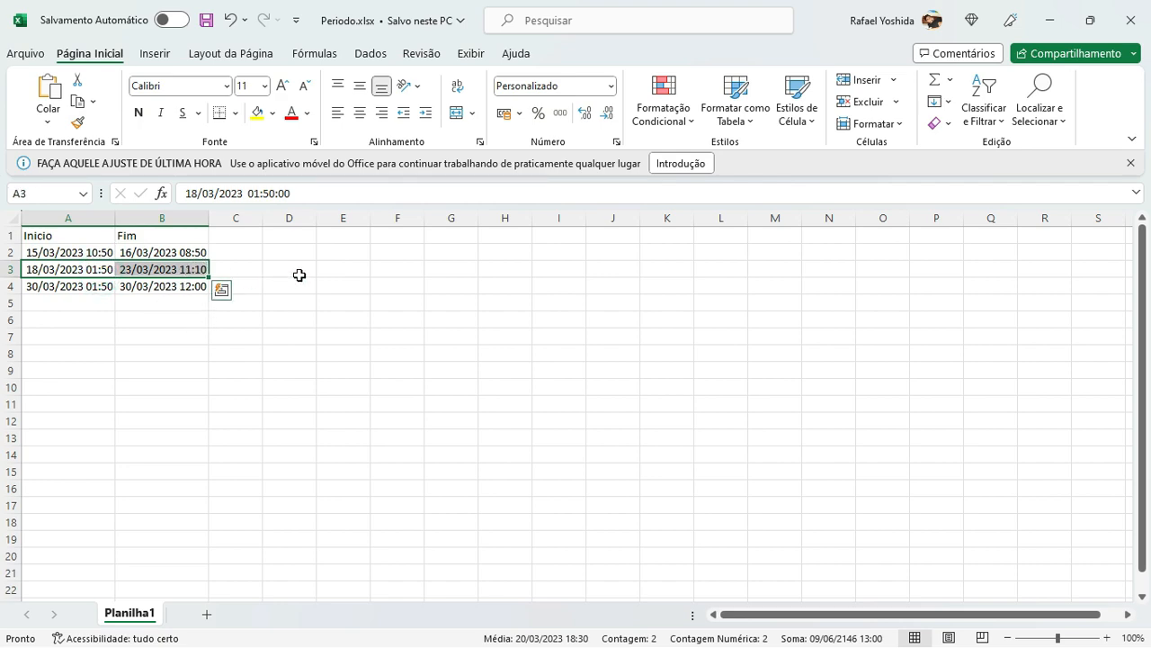
key("alt+Tab")
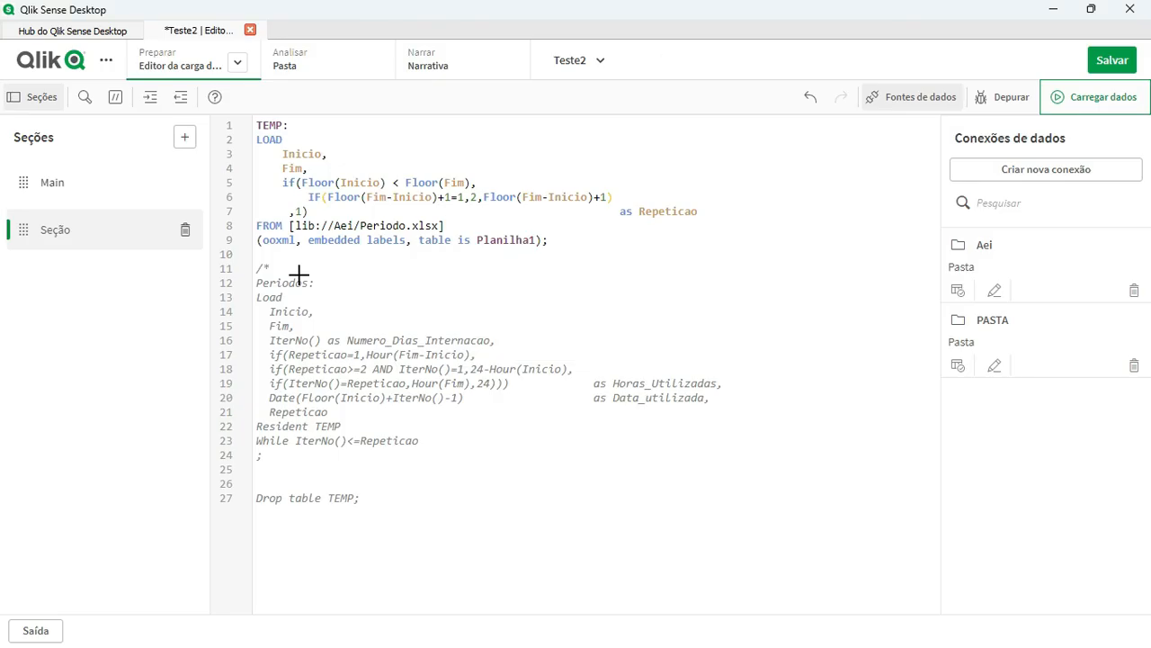
double_click(645, 211)
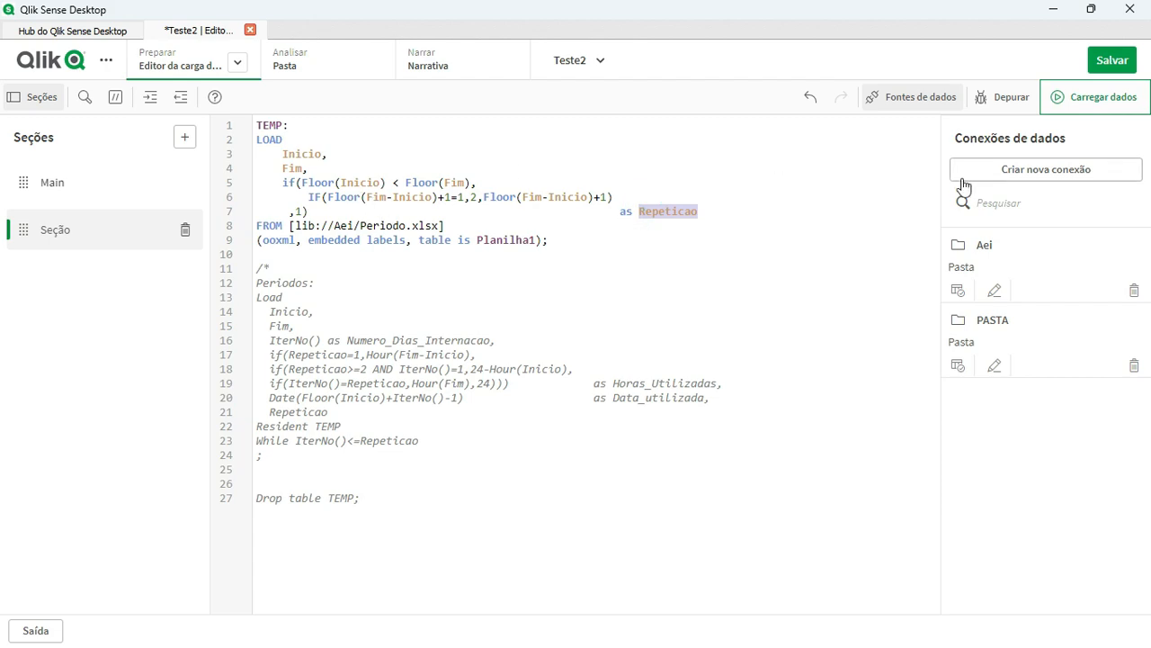
Step: Load the data with only the TEMP table active and open the app's analysis sheet
left_click(1100, 96)
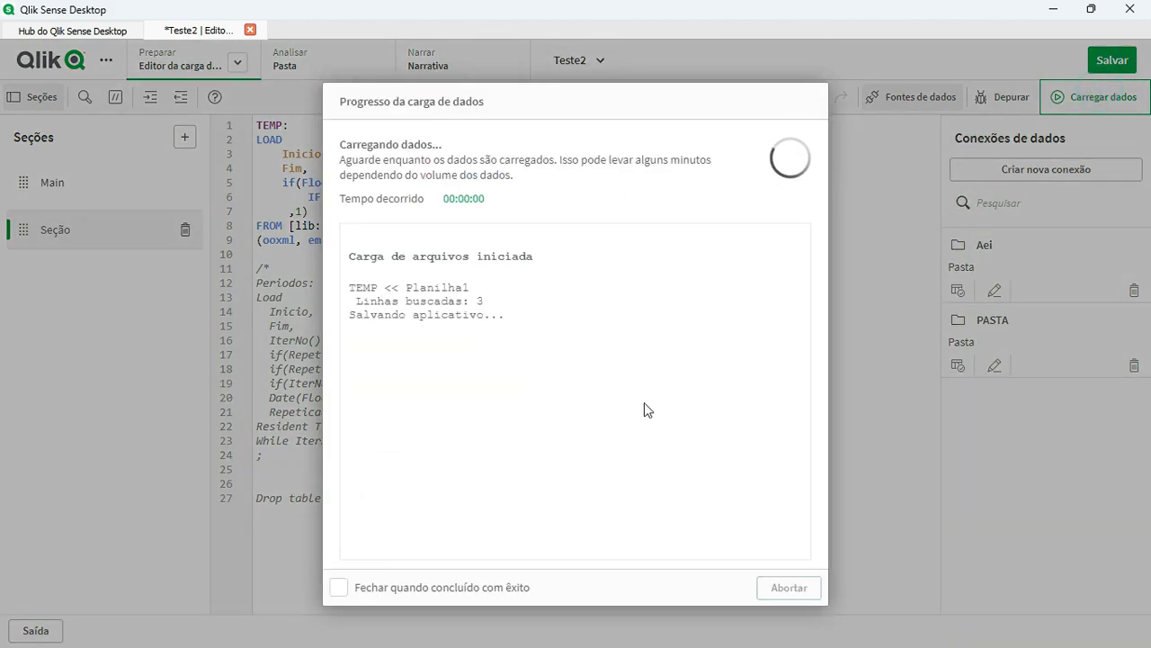
left_click(787, 587)
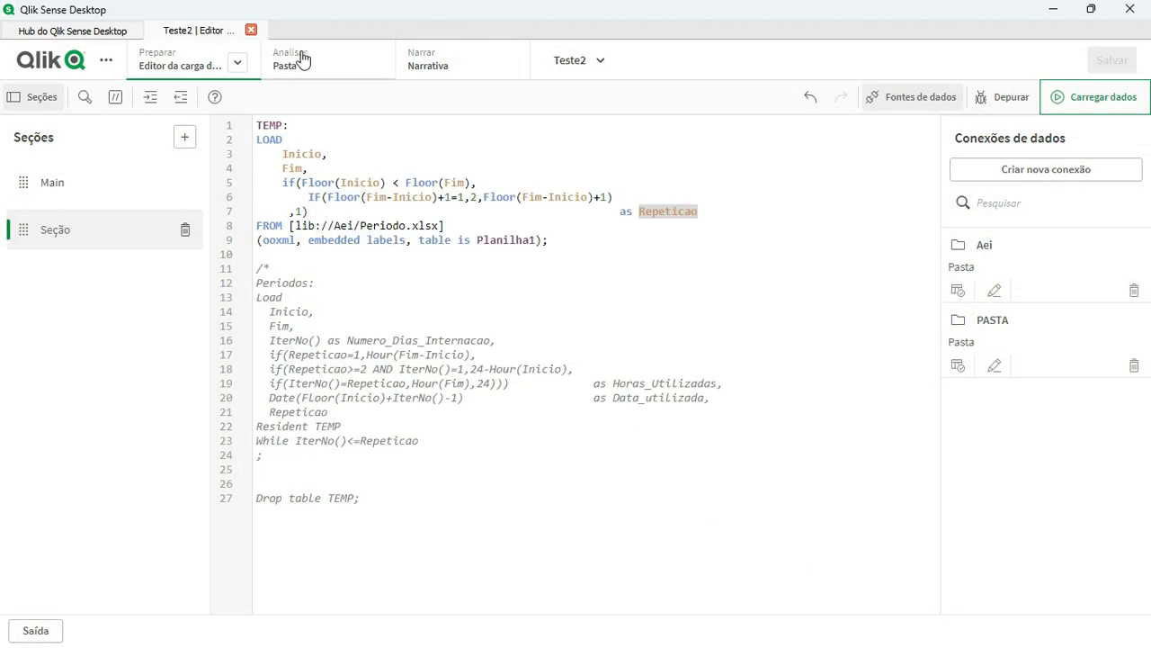
left_click(302, 59)
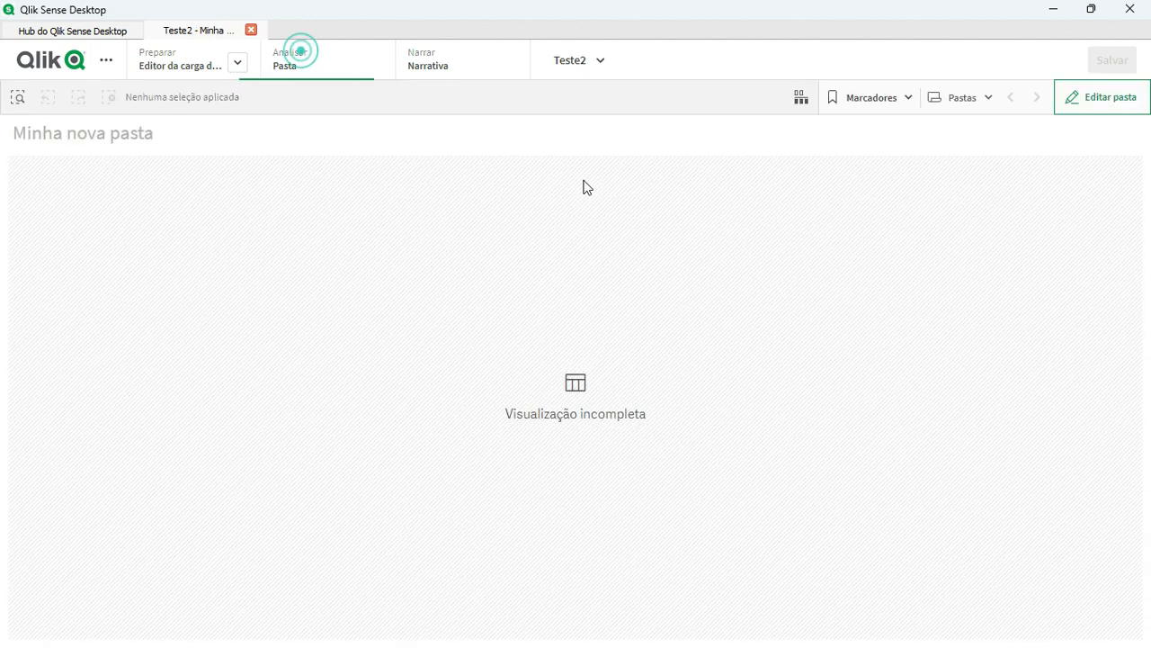
Step: Edit the sheet and remove the two invalid dimensions from the table, keeping Inicio, Fim and Repeticao
left_click(1110, 100)
left_click(690, 412)
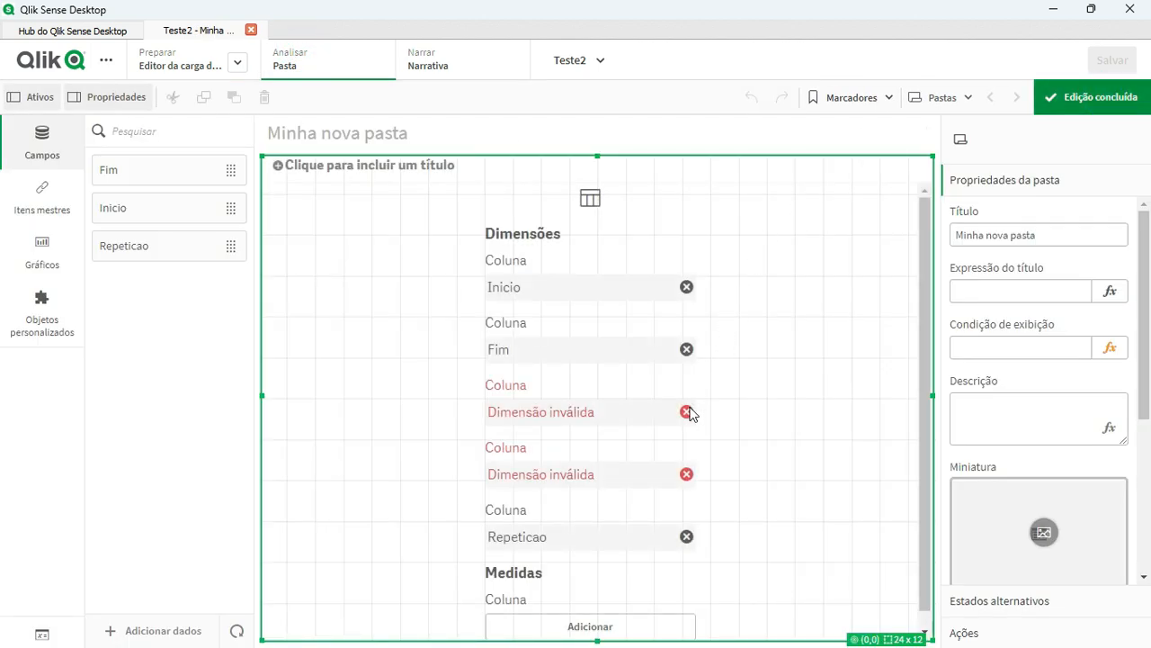
left_click(688, 412)
left_click(693, 438)
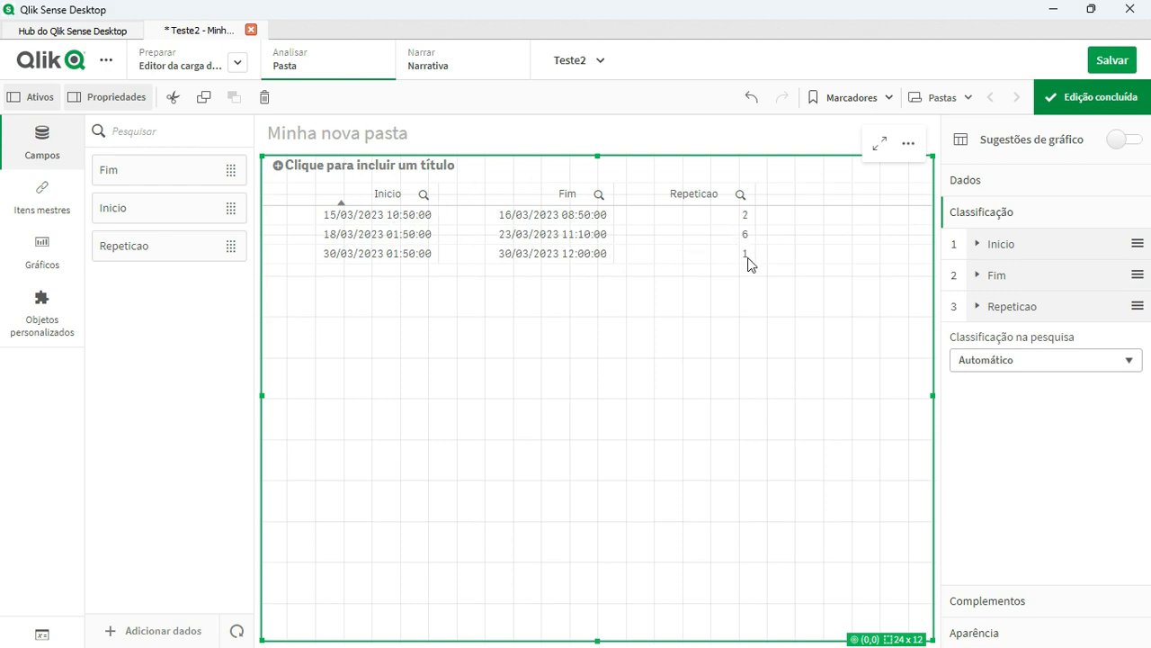
Step: Return to the data load editor, remove the /* comment mark on line 11 and add two blank lines above the Periodos load
left_click(180, 67)
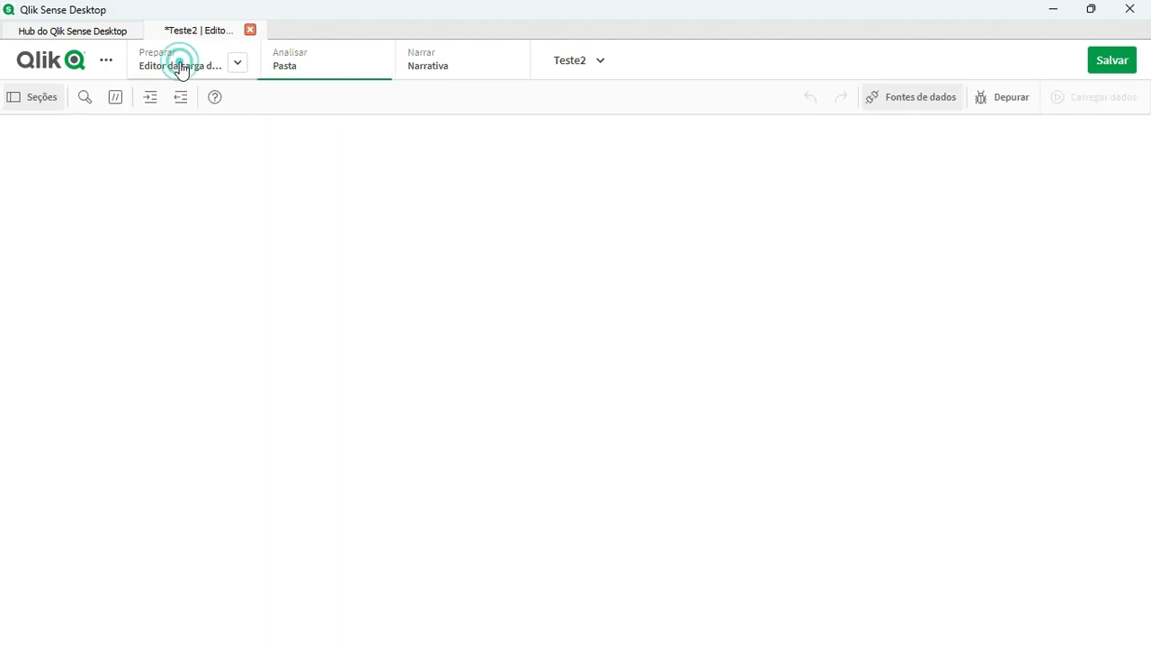
left_click(282, 270)
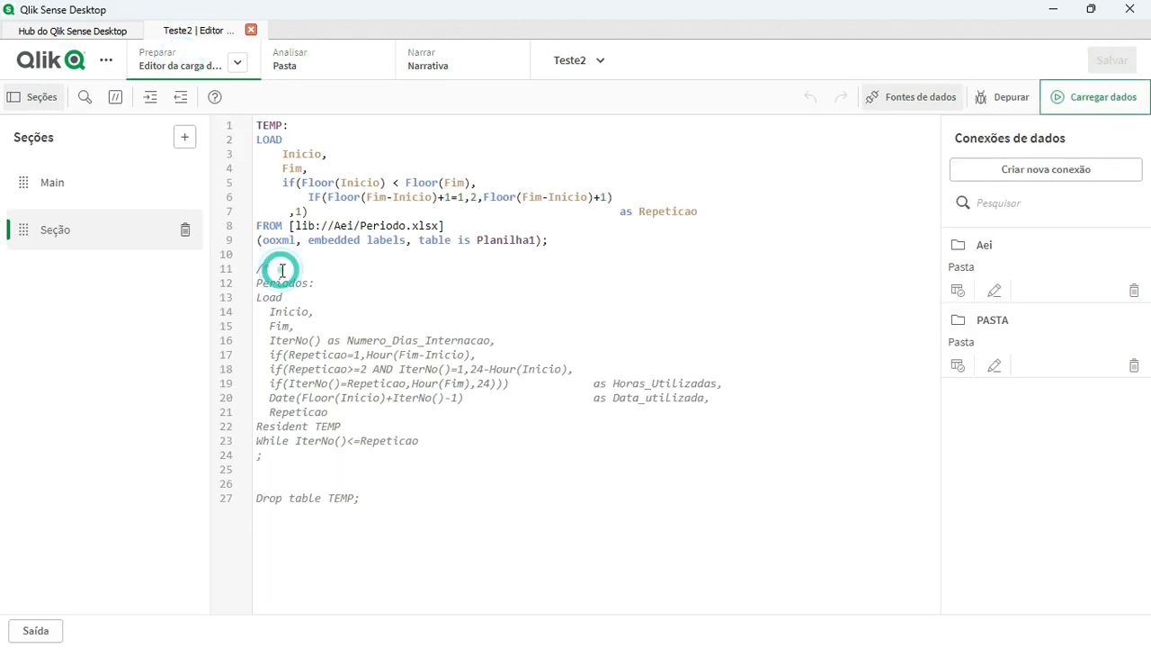
key("BackSpace")
key("BackSpace")
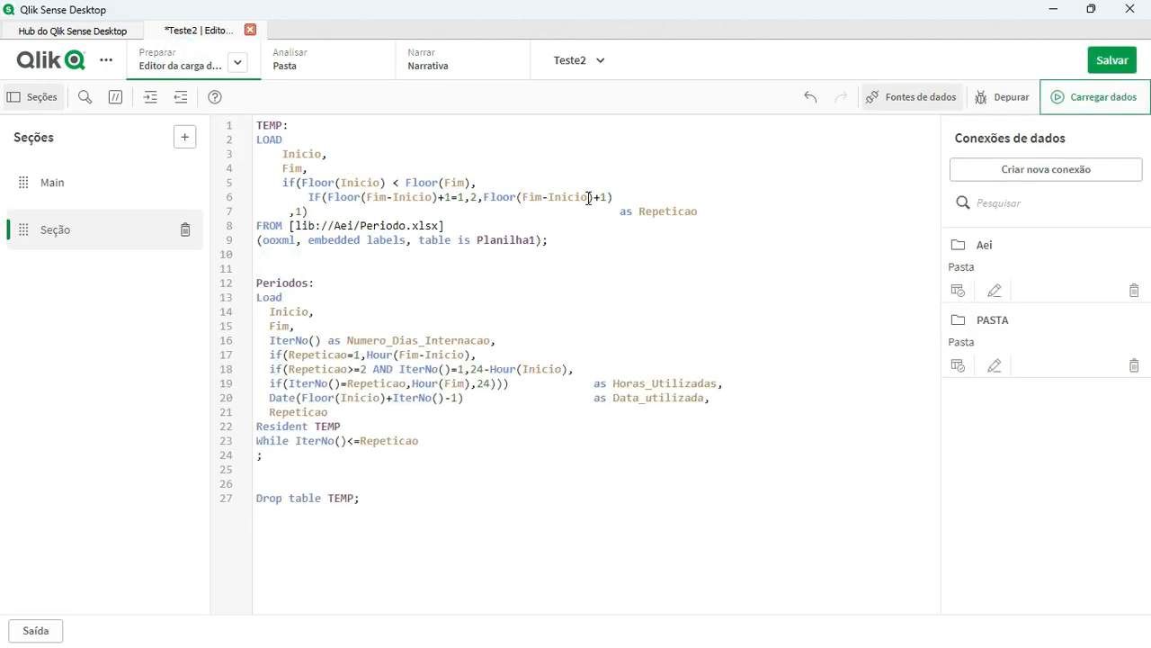
key("Return")
key("Return")
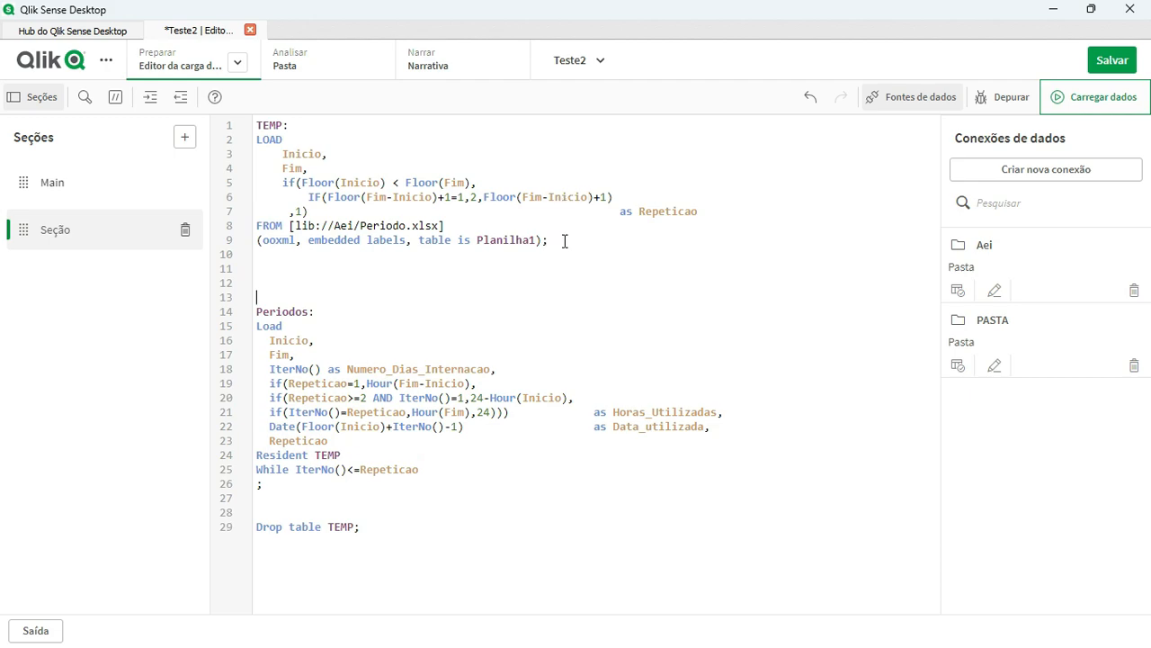
Step: Examine the TEMP block, then the Periodos load's Inicio, Fim and IterNo() fields
left_click_drag(558, 241, 232, 109)
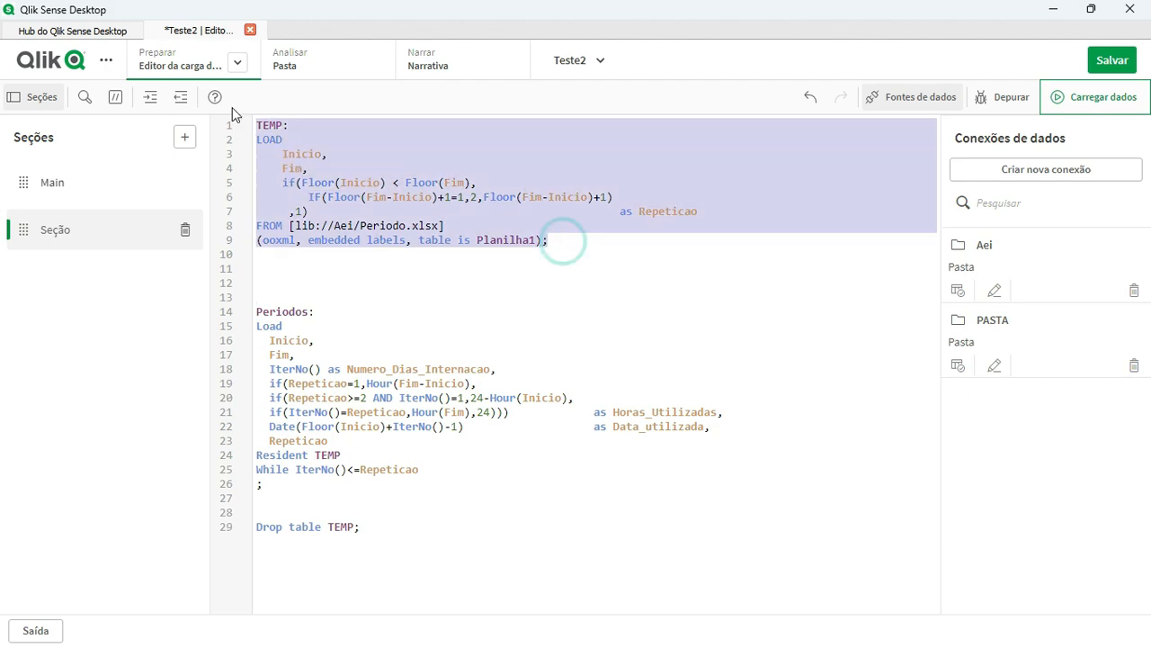
left_click(372, 264)
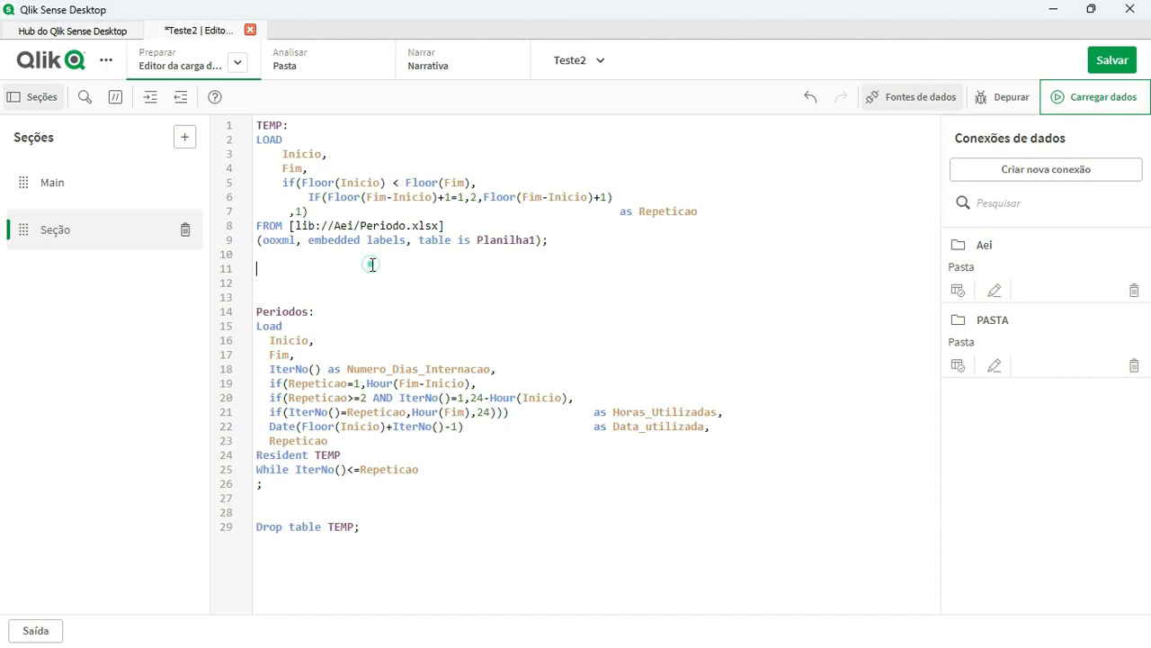
double_click(281, 311)
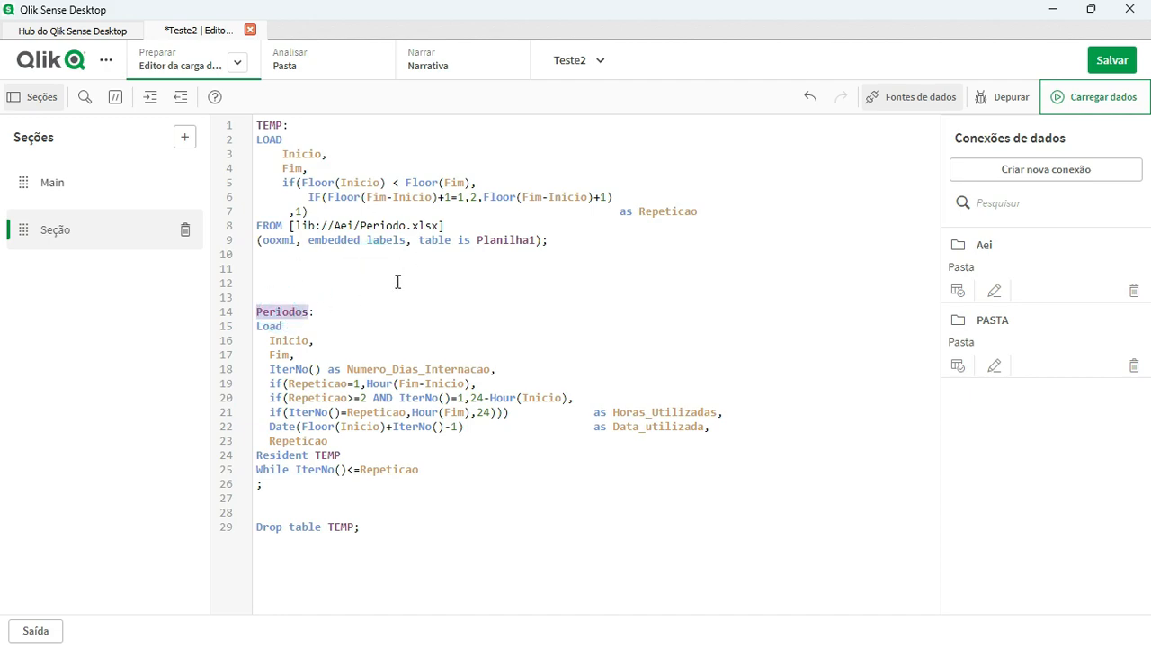
left_click(283, 346)
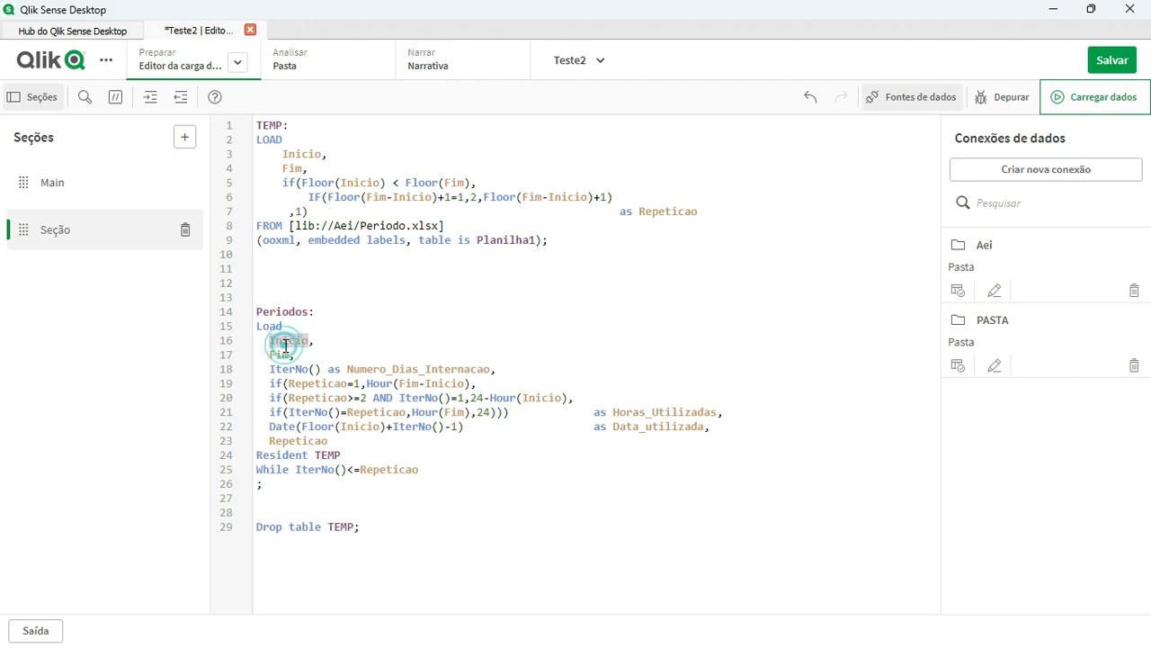
double_click(281, 355)
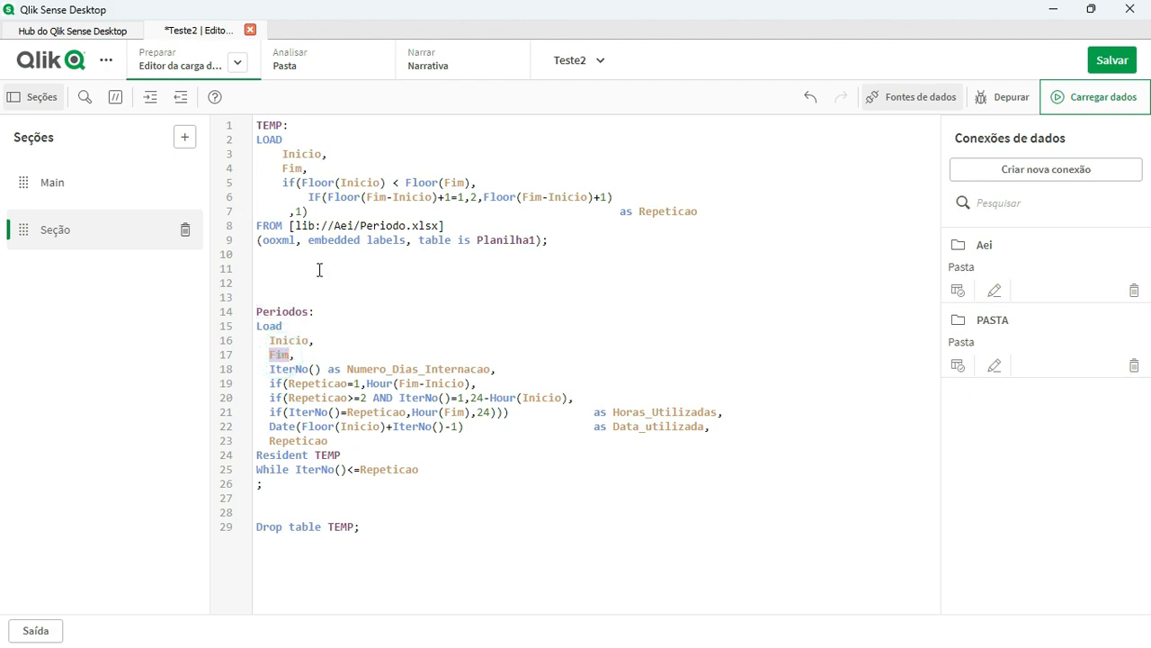
double_click(290, 369)
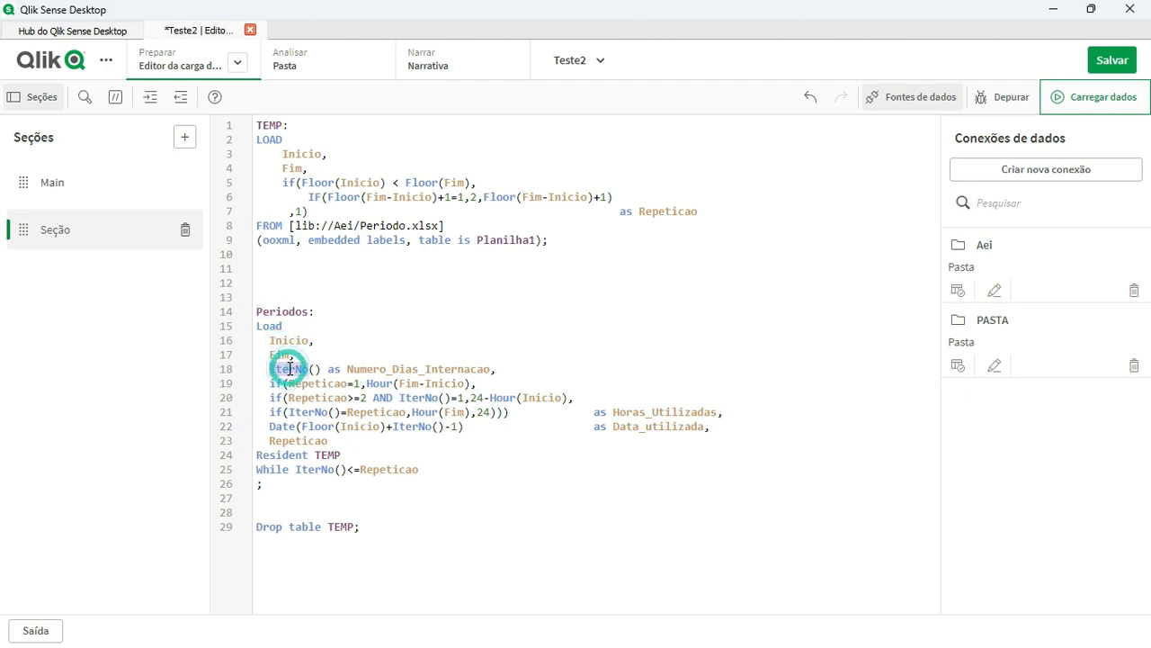
key("shift+Right")
key("shift+Right")
key("shift+Right")
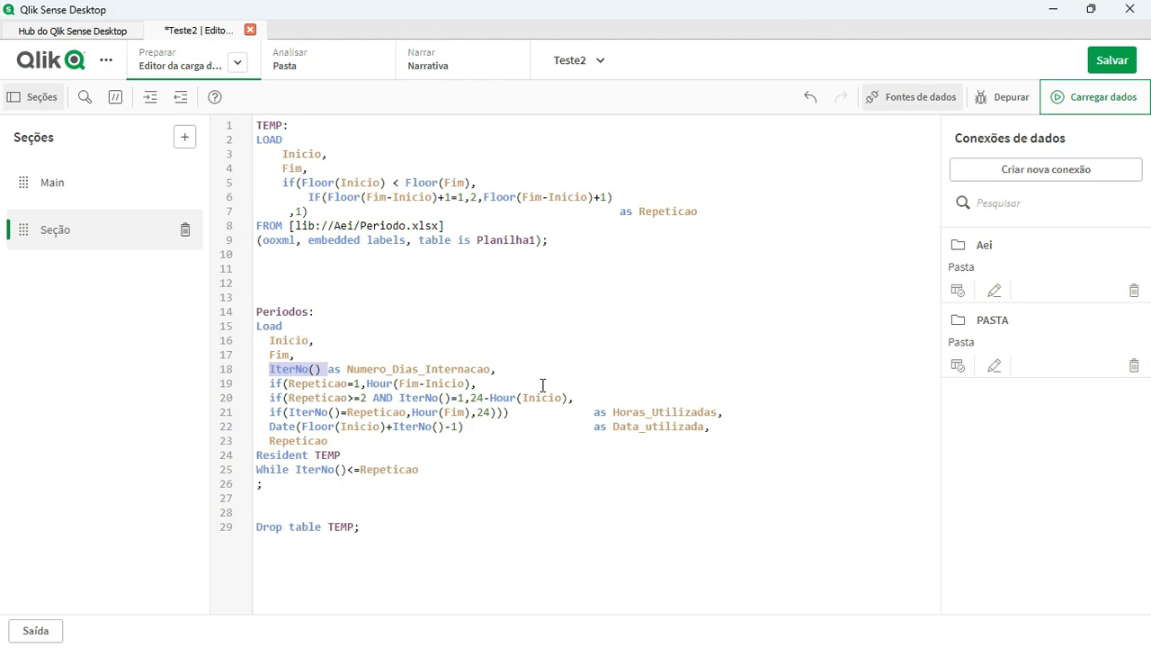
Step: Insert two blank lines before the if(Repeticao=1 expression and three before the Repeticao field in the Periodos load
left_click(270, 385)
key("Return")
key("Return")
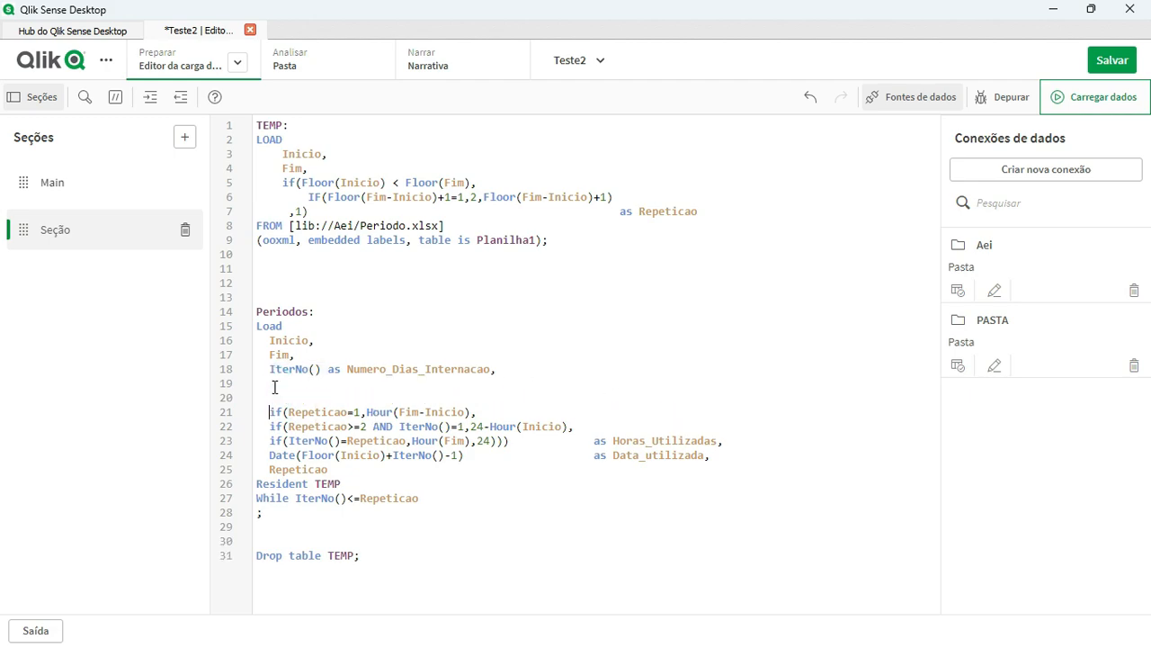
left_click(268, 469)
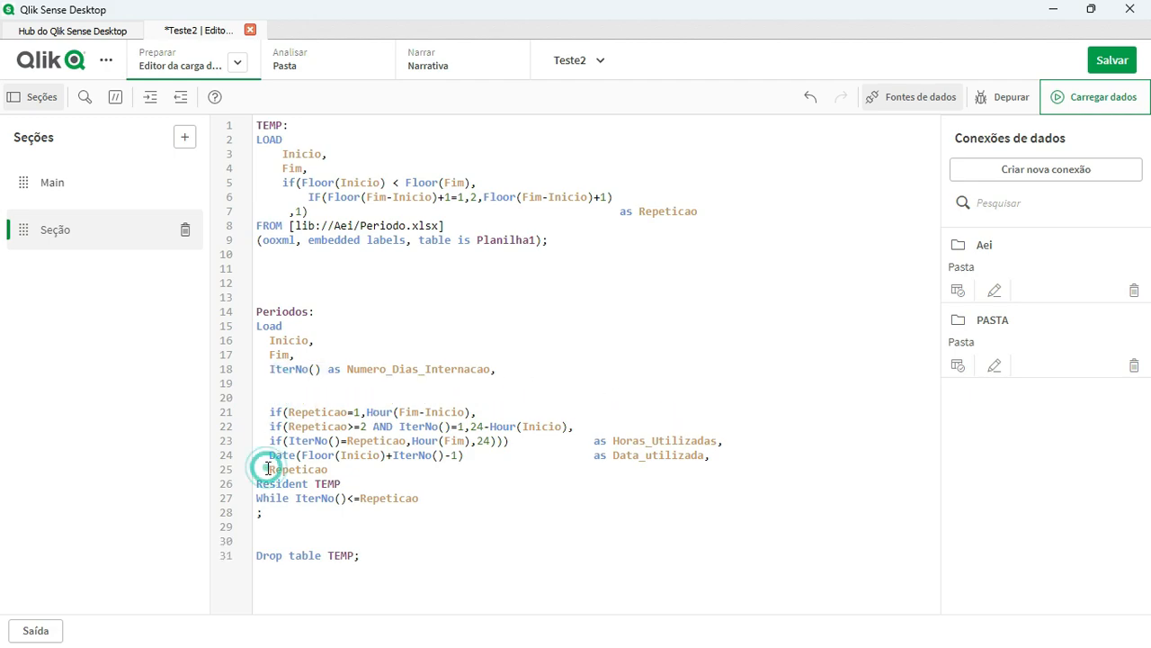
key("Return")
key("Return")
key("Return")
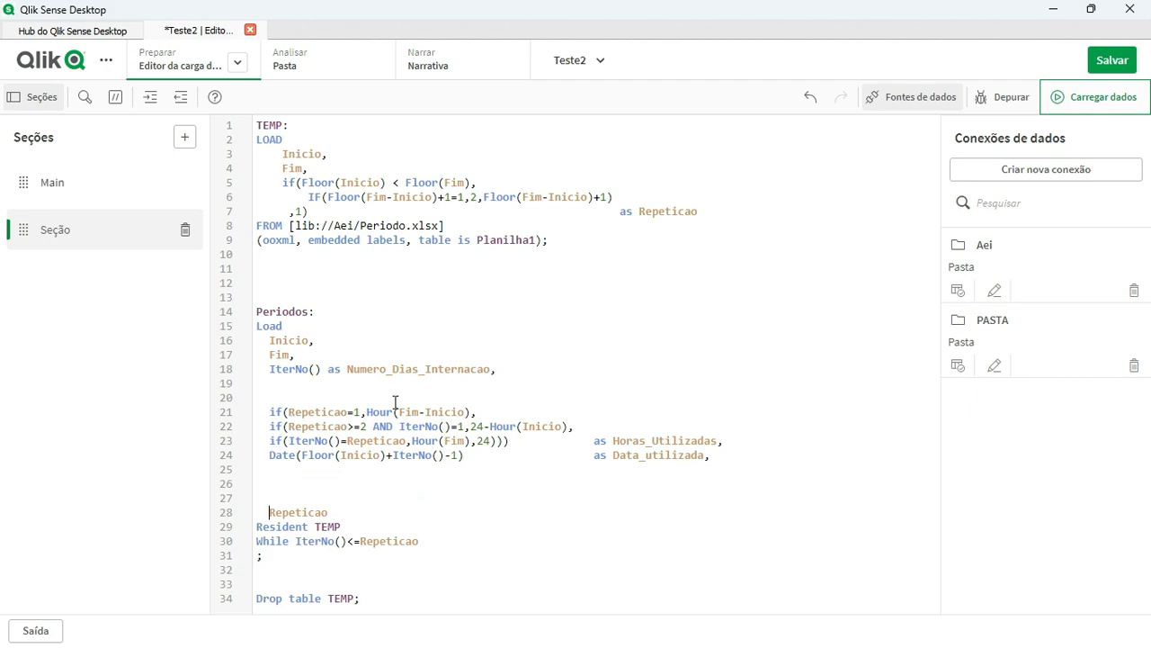
Step: Examine the Periodos load's Resident TEMP source and its While IterNo()<=Repeticao condition
left_click(285, 531)
double_click(328, 526)
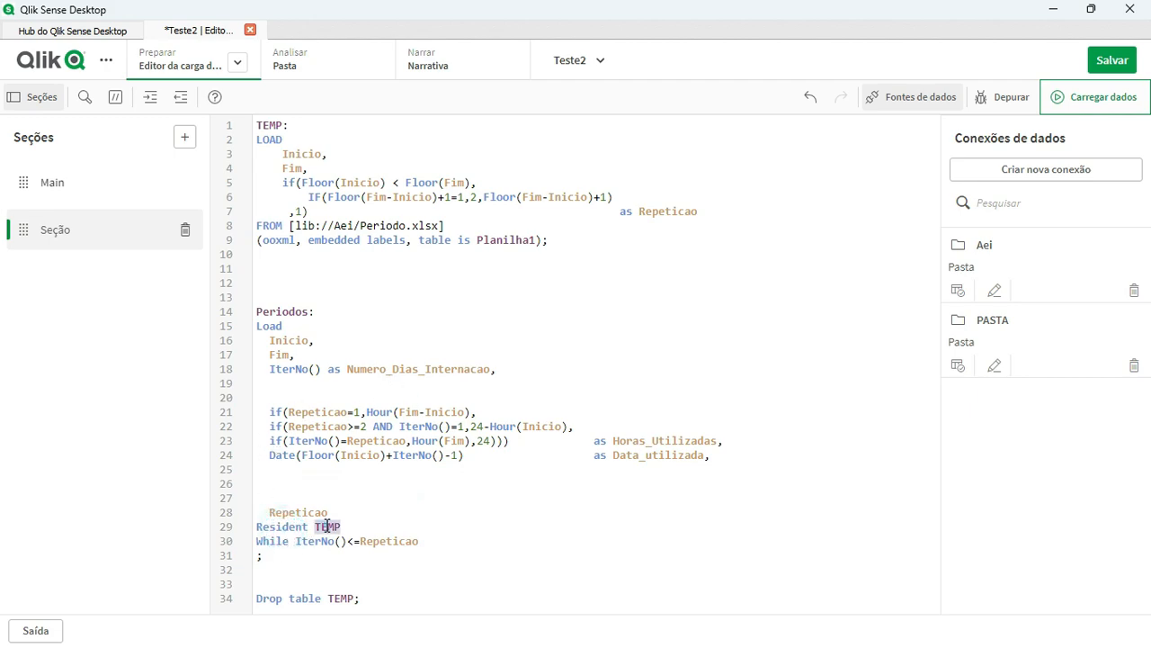
double_click(273, 125)
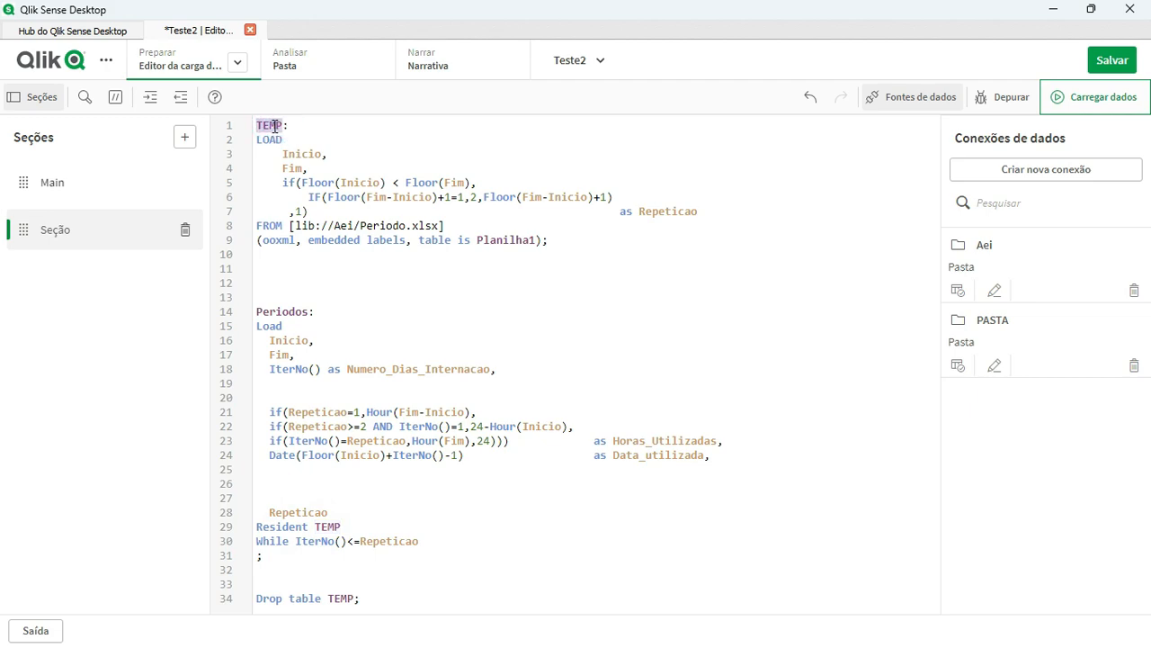
double_click(328, 527)
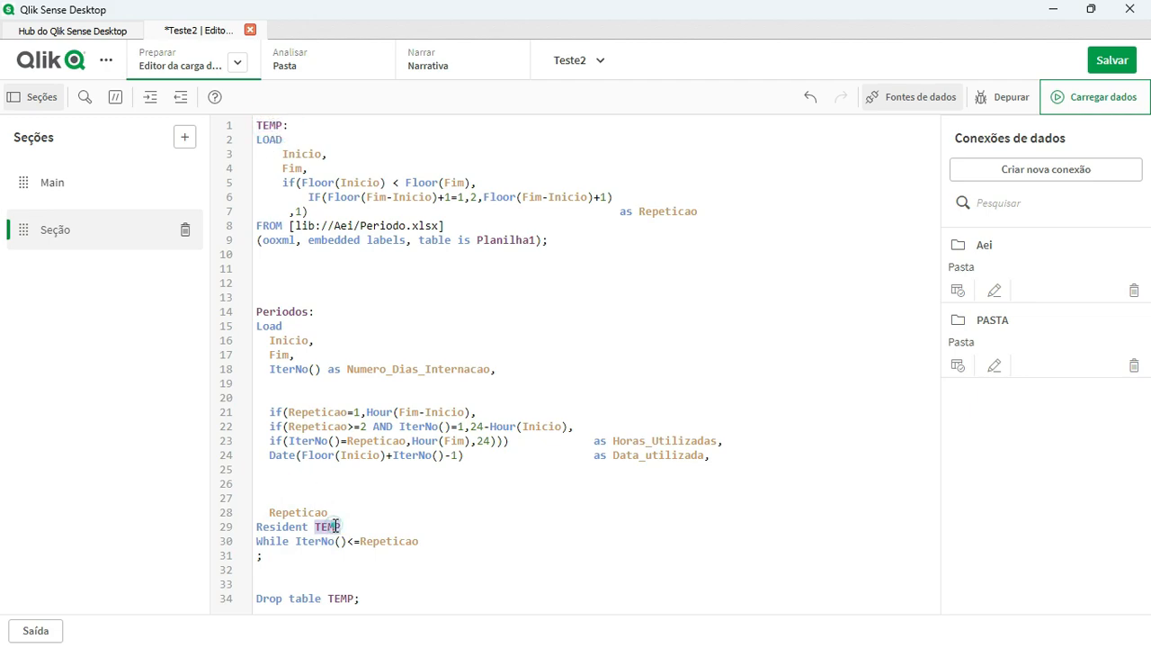
double_click(272, 541)
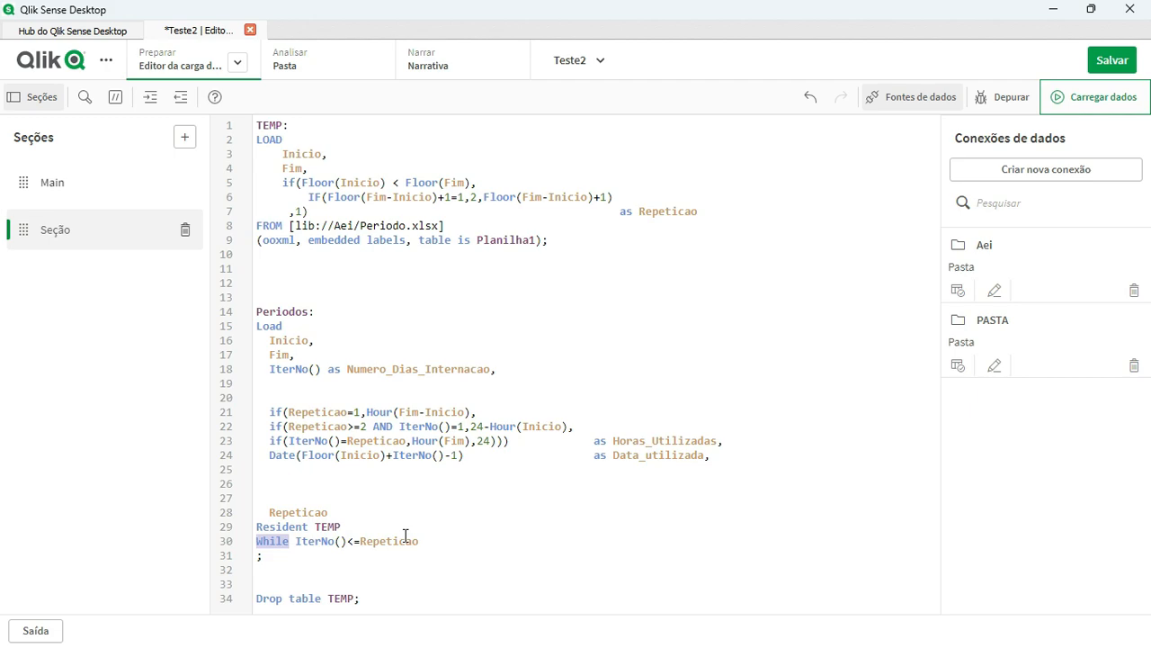
double_click(315, 541)
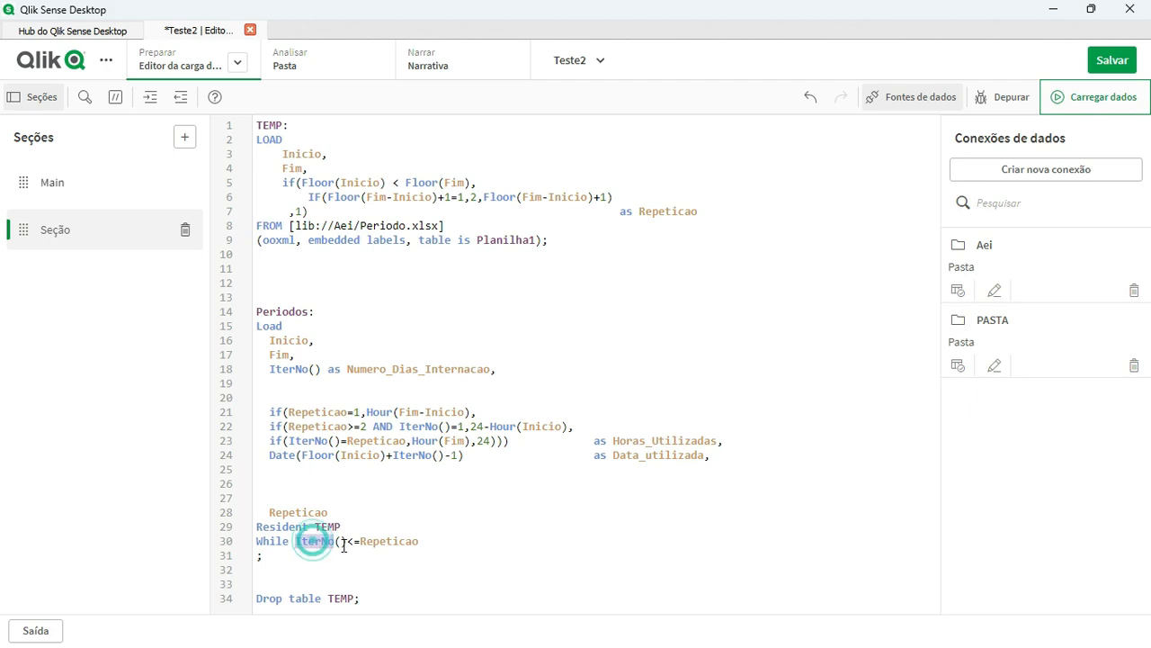
double_click(396, 541)
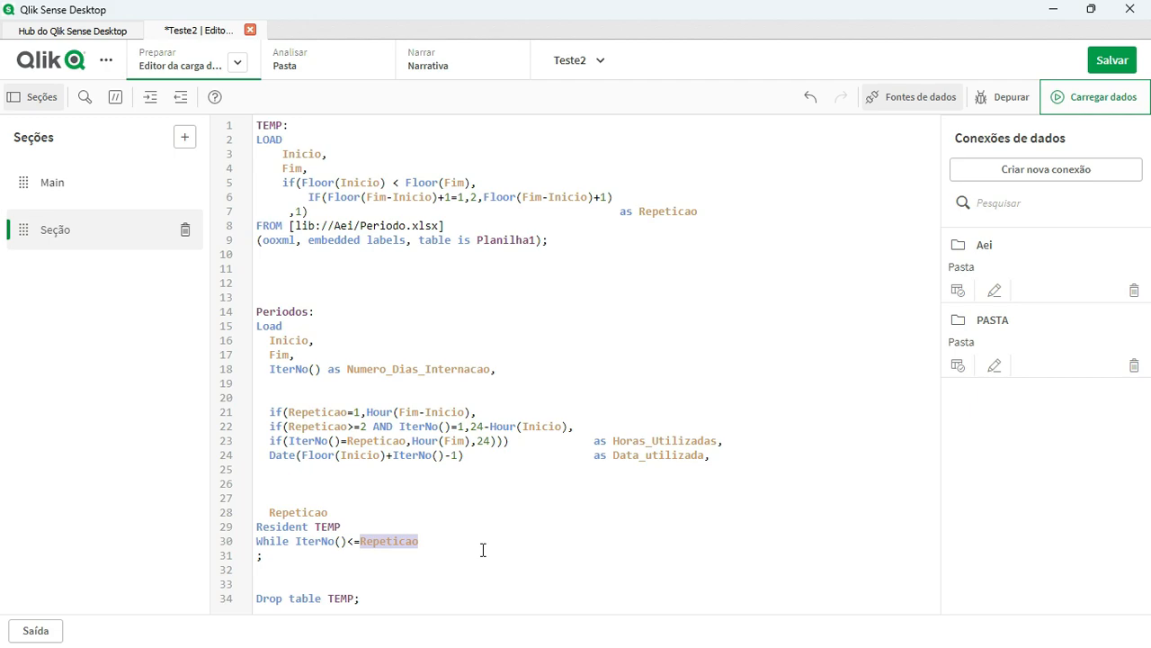
Step: Examine the While IterNo()<=Repeticao condition, then switch to Periodo.xlsx in Excel and select the Inicio and Fim cells in row 4
double_click(331, 542)
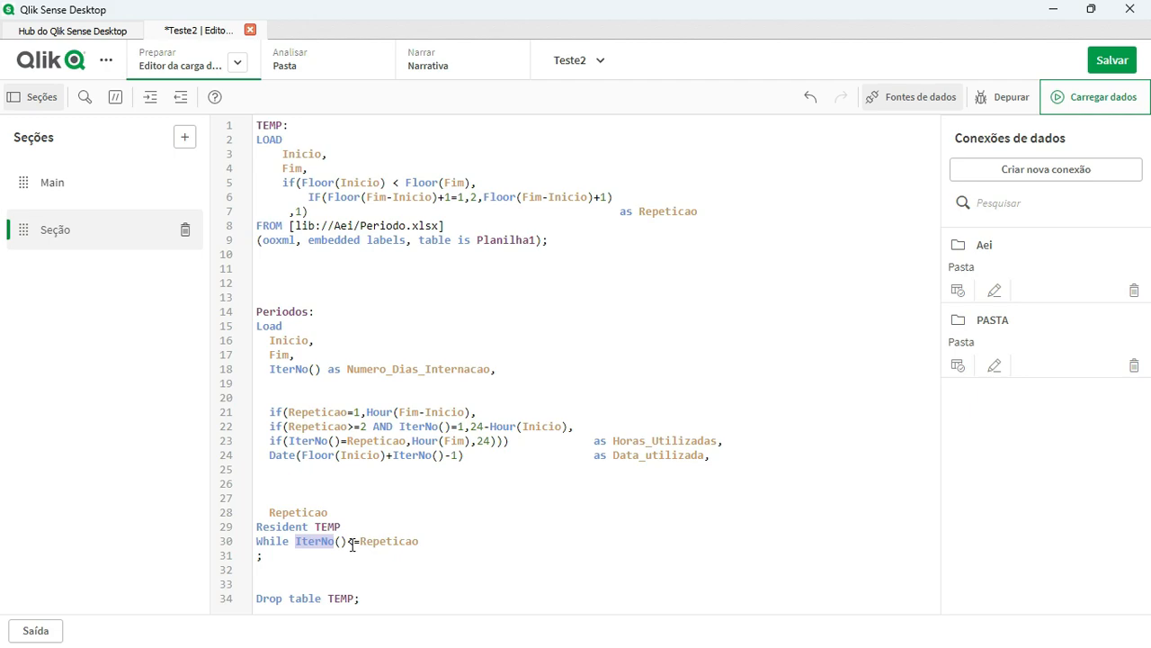
double_click(393, 541)
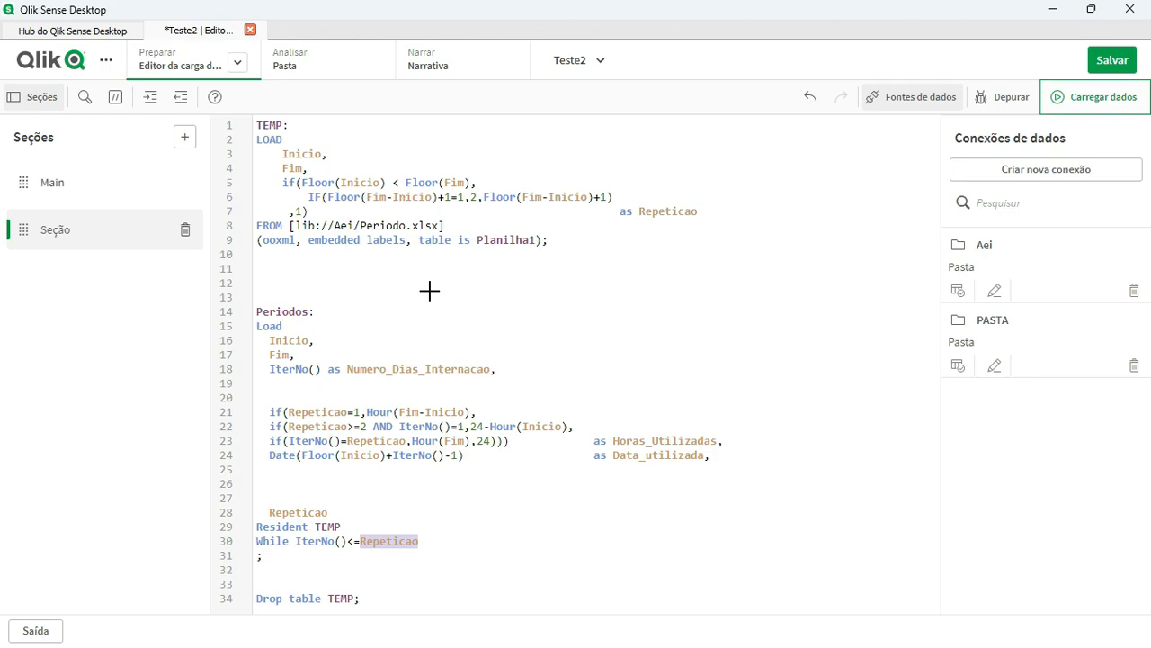
key("alt+Tab")
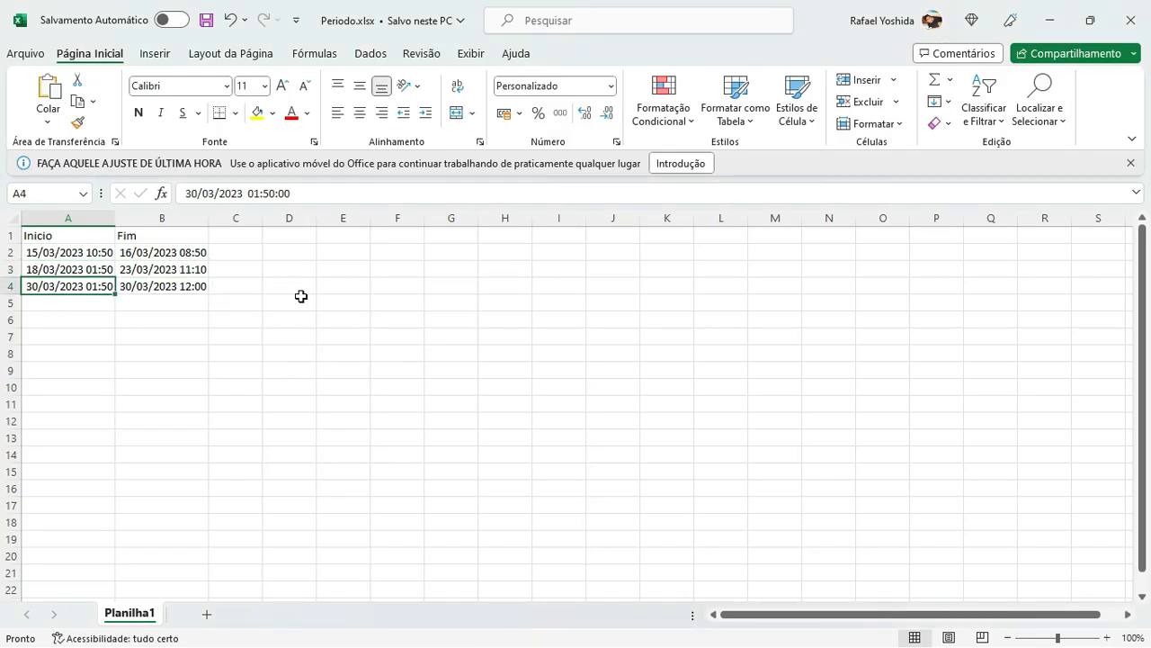
key("shift+Right")
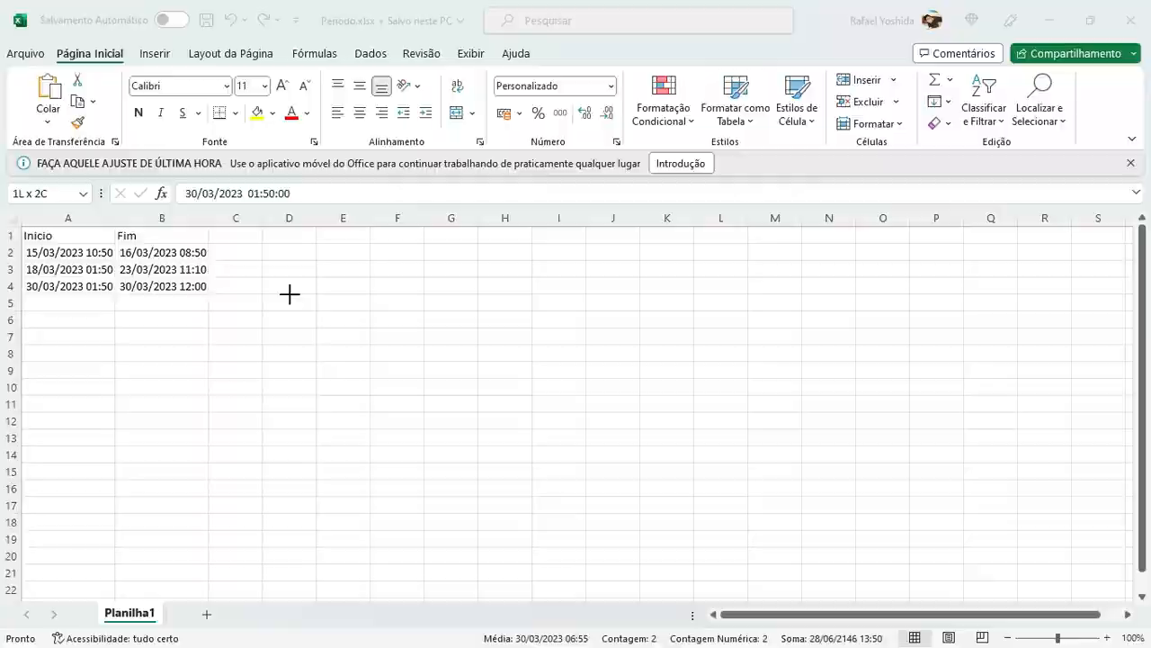
Step: Return to the Qlik Sense load editor and examine how IterNo() is compared with Repeticao in the While line
key("alt+Tab")
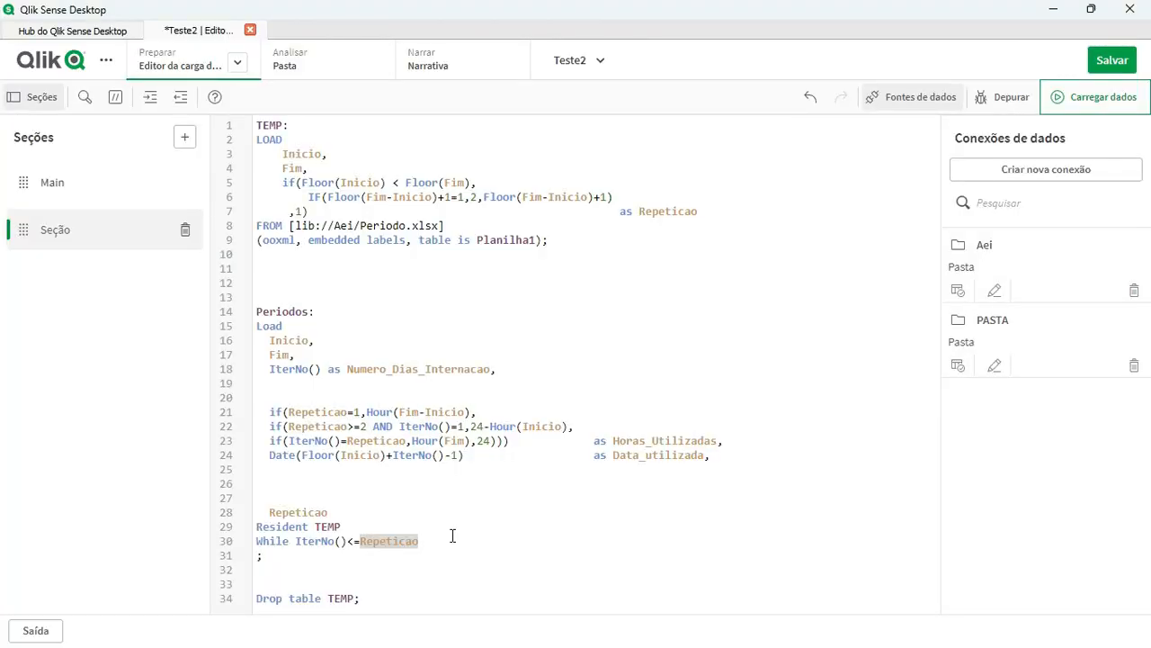
double_click(319, 540)
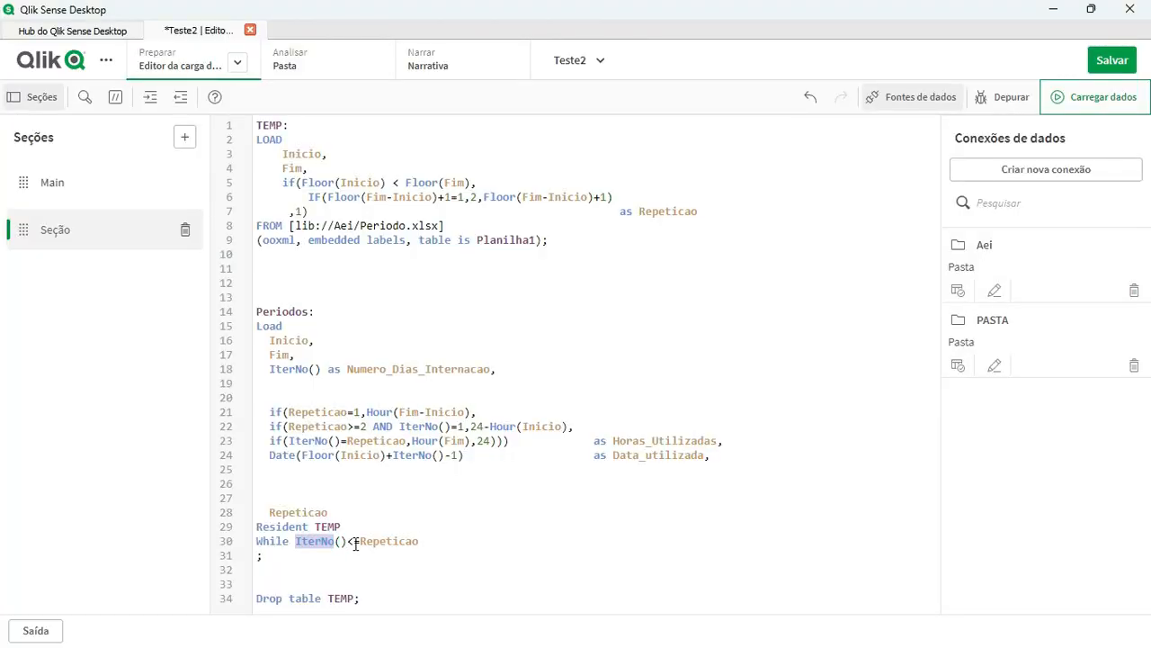
left_click(354, 544)
double_click(382, 541)
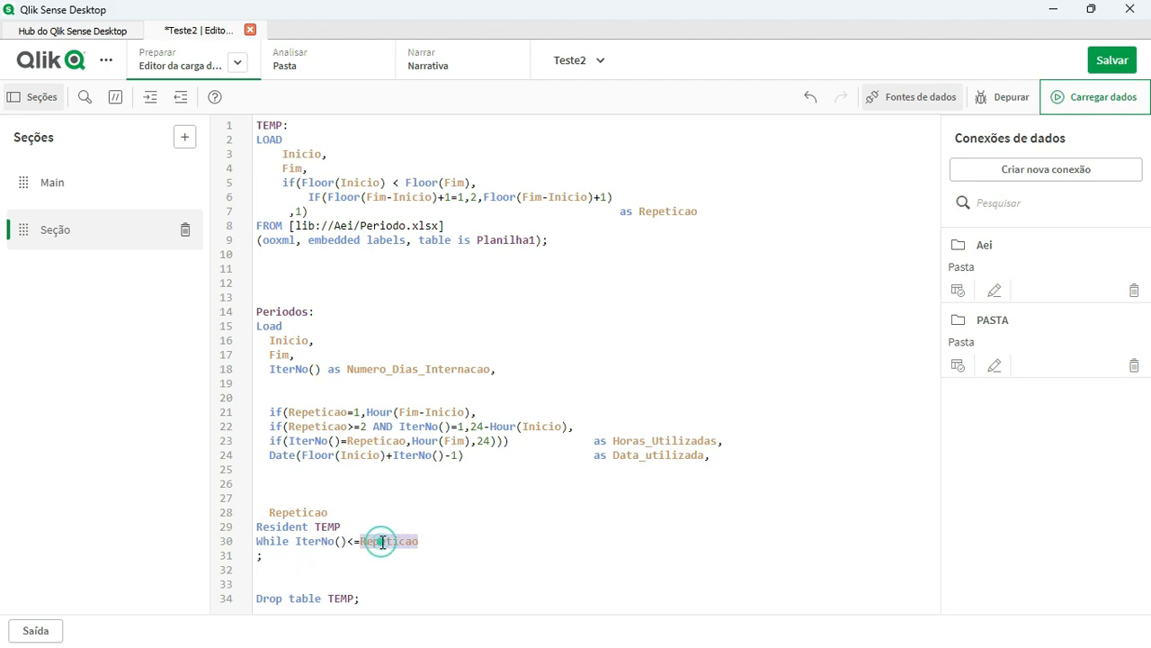
double_click(313, 540)
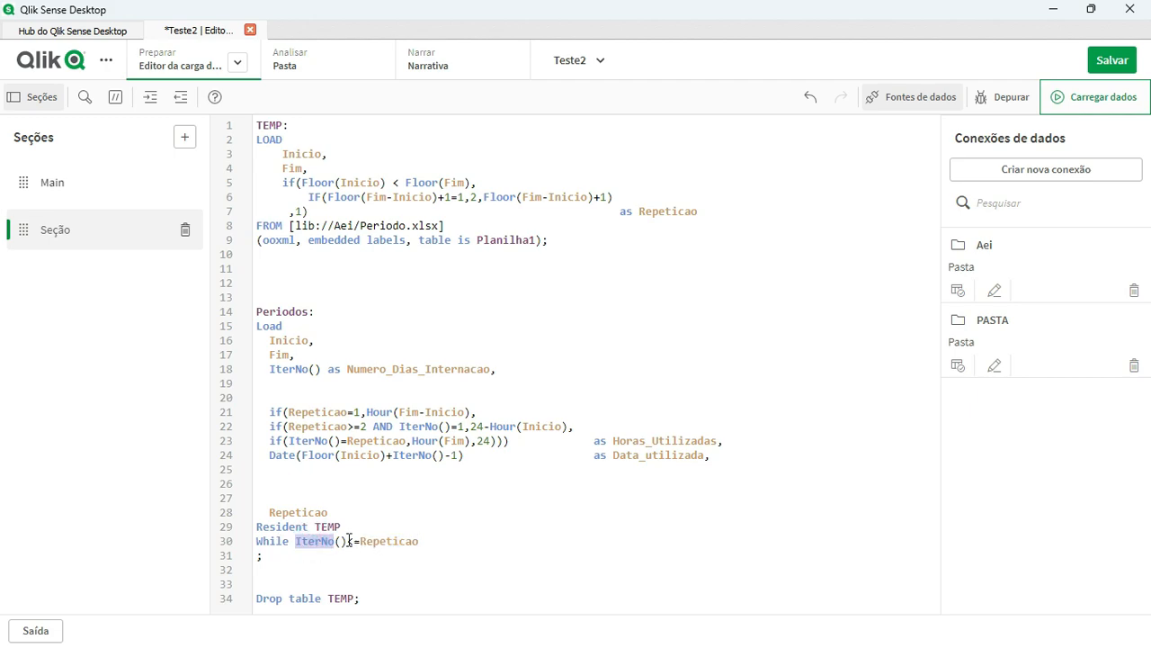
double_click(375, 541)
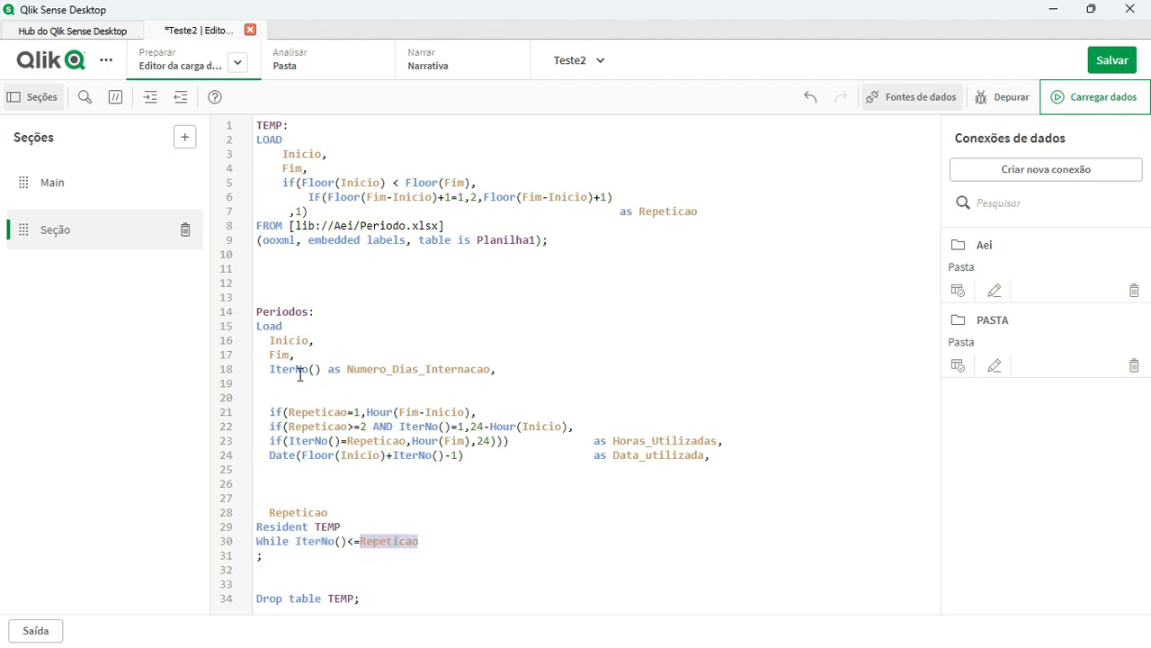
Step: Compare the periods in the Excel sheet with the While IterNo()<=Repeticao loop condition in the load editor
key("alt+Tab")
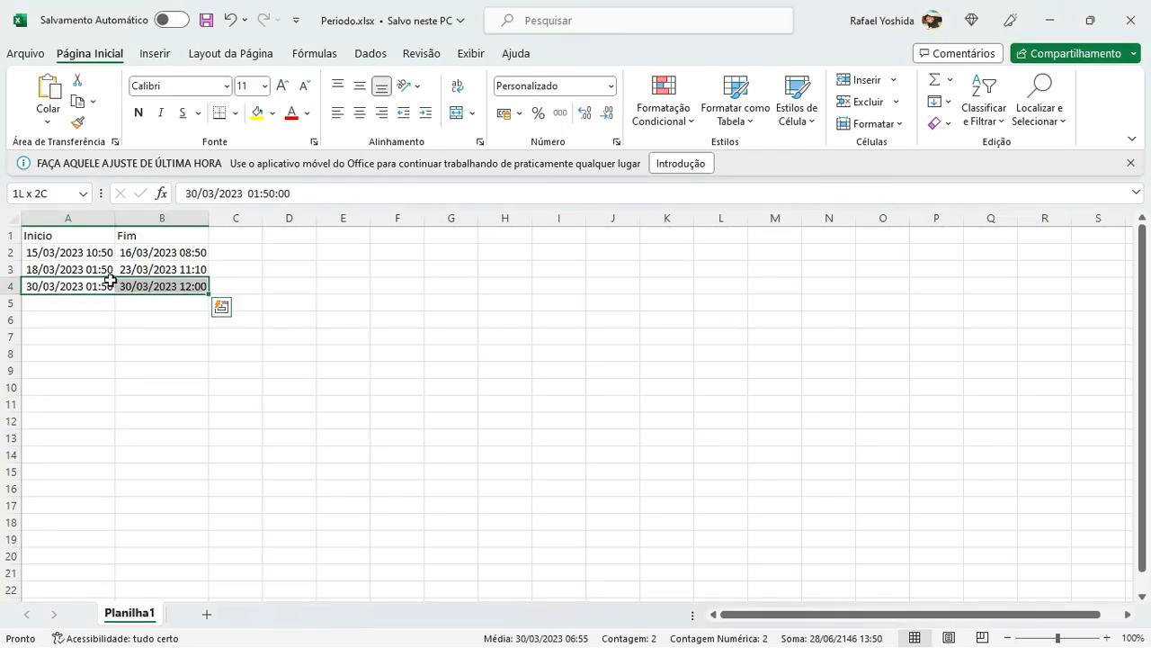
key("alt+Tab")
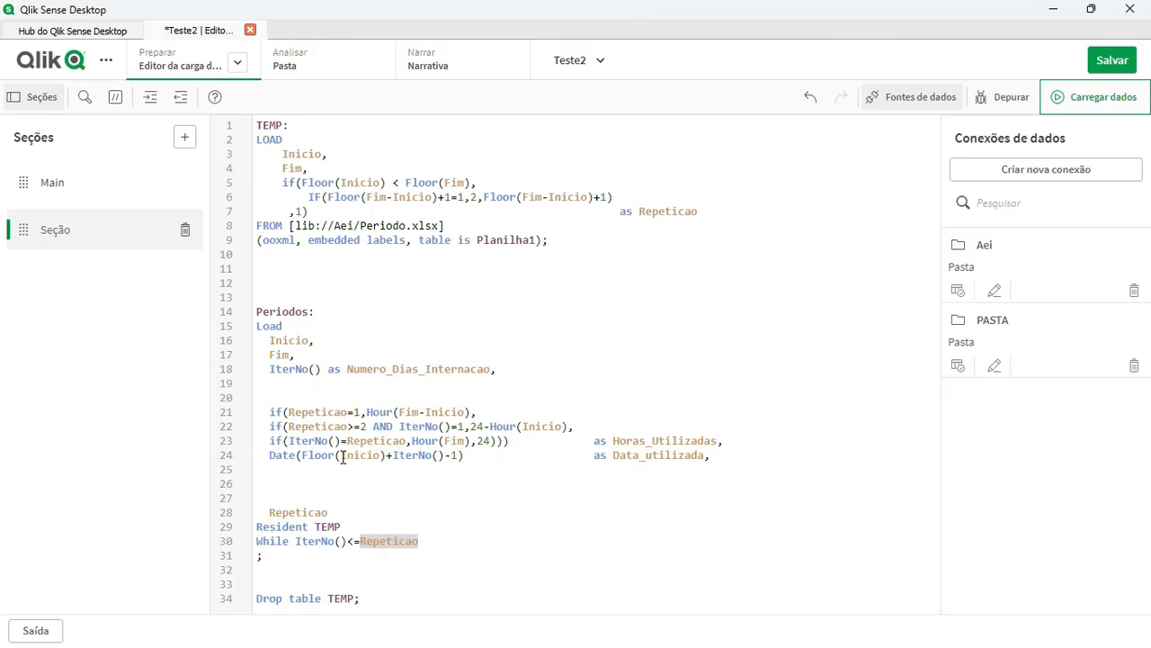
double_click(324, 541)
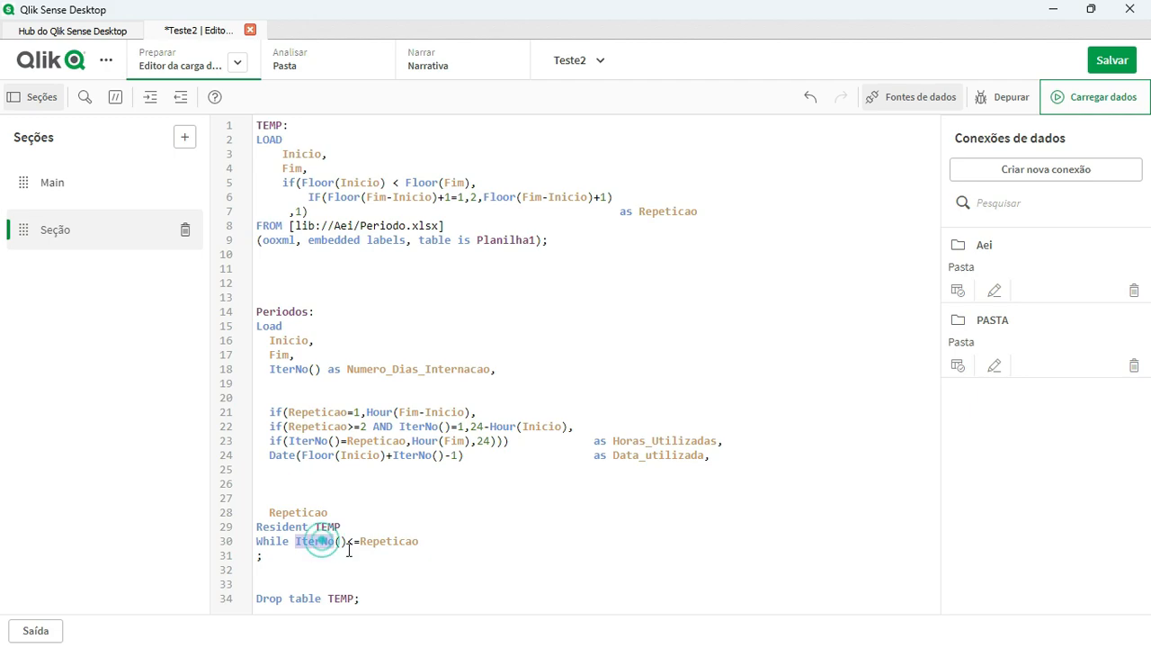
double_click(398, 544)
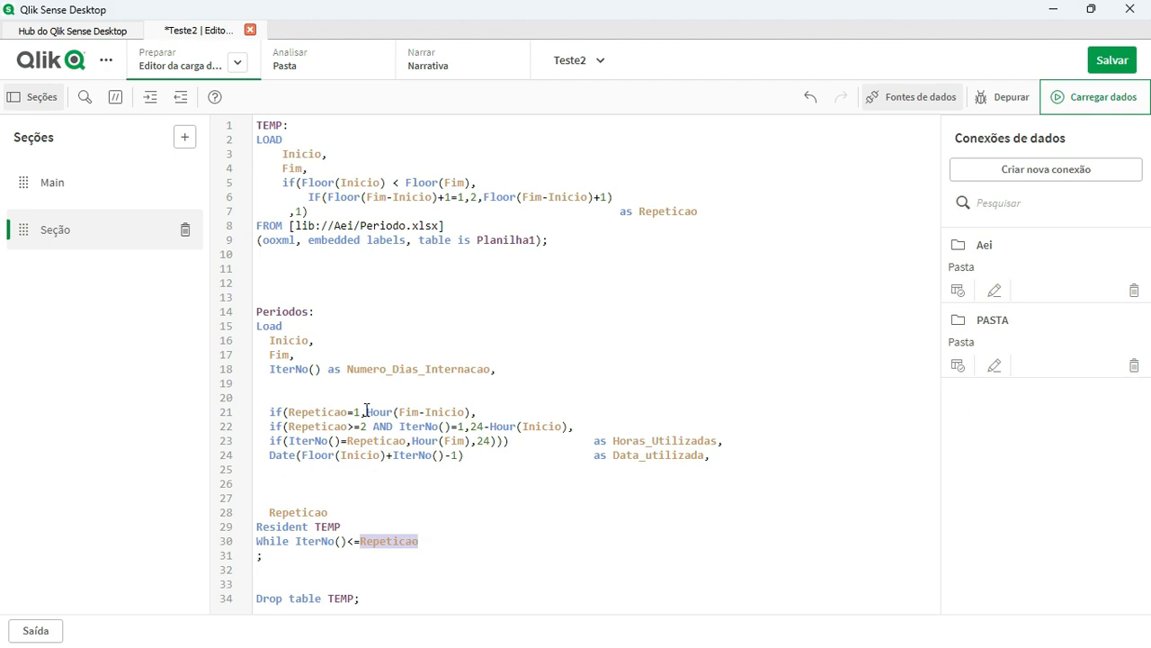
key("alt+Tab")
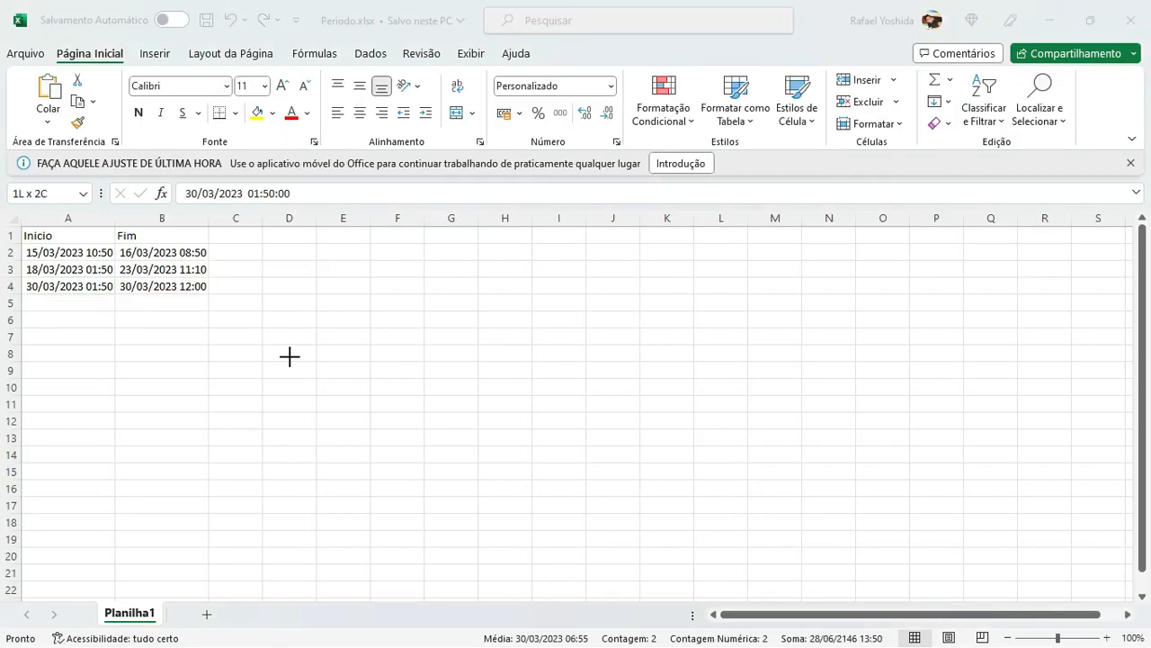
key("alt+Tab")
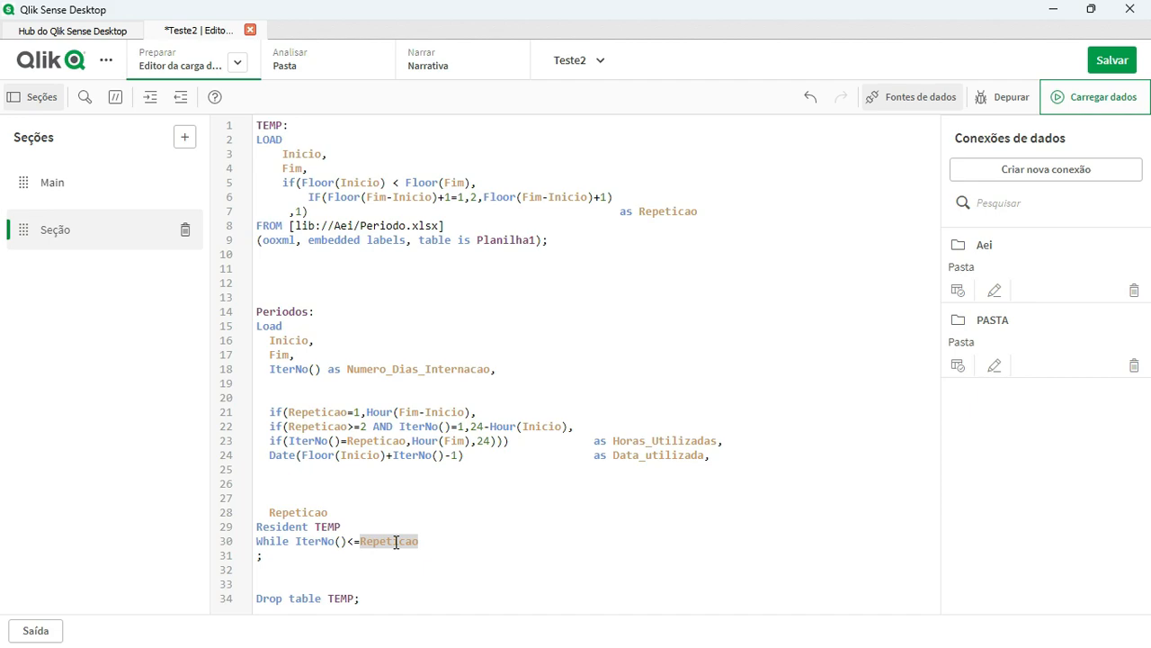
double_click(325, 544)
left_click_drag(256, 544, 360, 545)
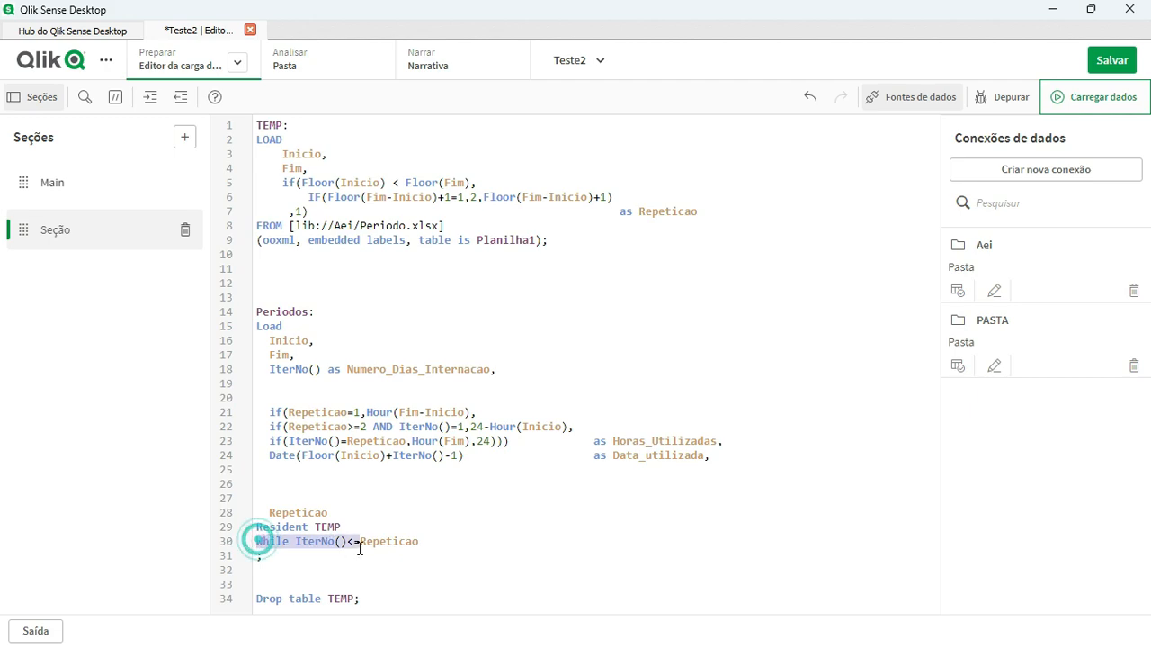
left_click(436, 387)
Step: Examine the row 2 period in the Excel sheet, then return to Qlik Sense and check the While line's Repeticao limit
key("alt+Tab")
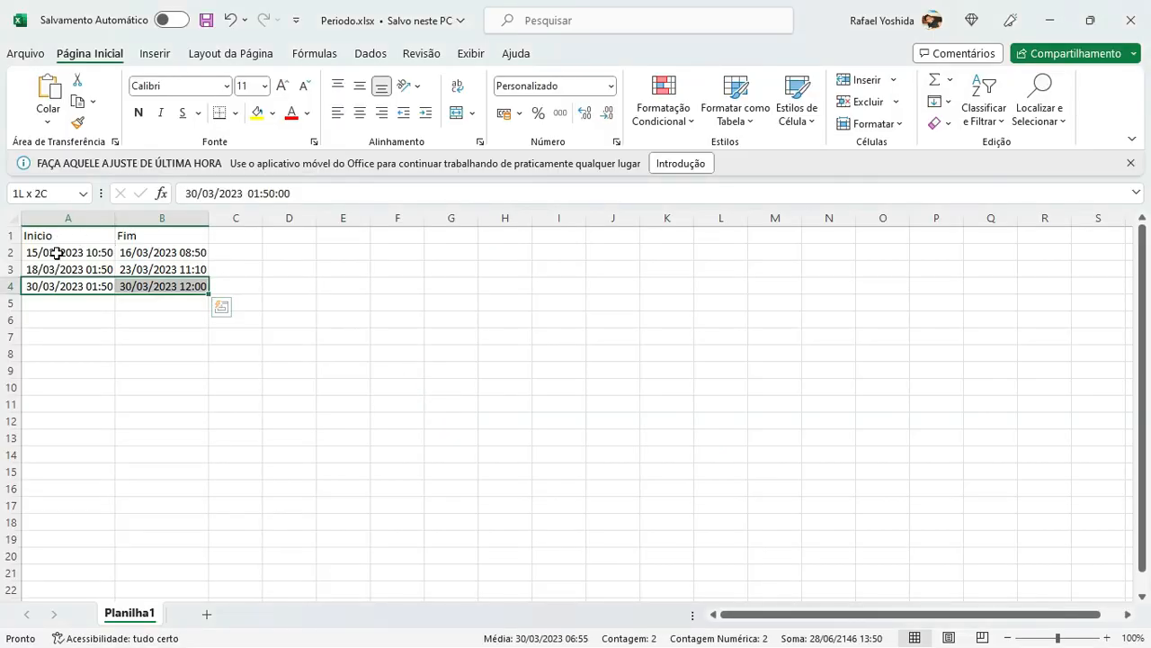
left_click_drag(56, 253, 147, 255)
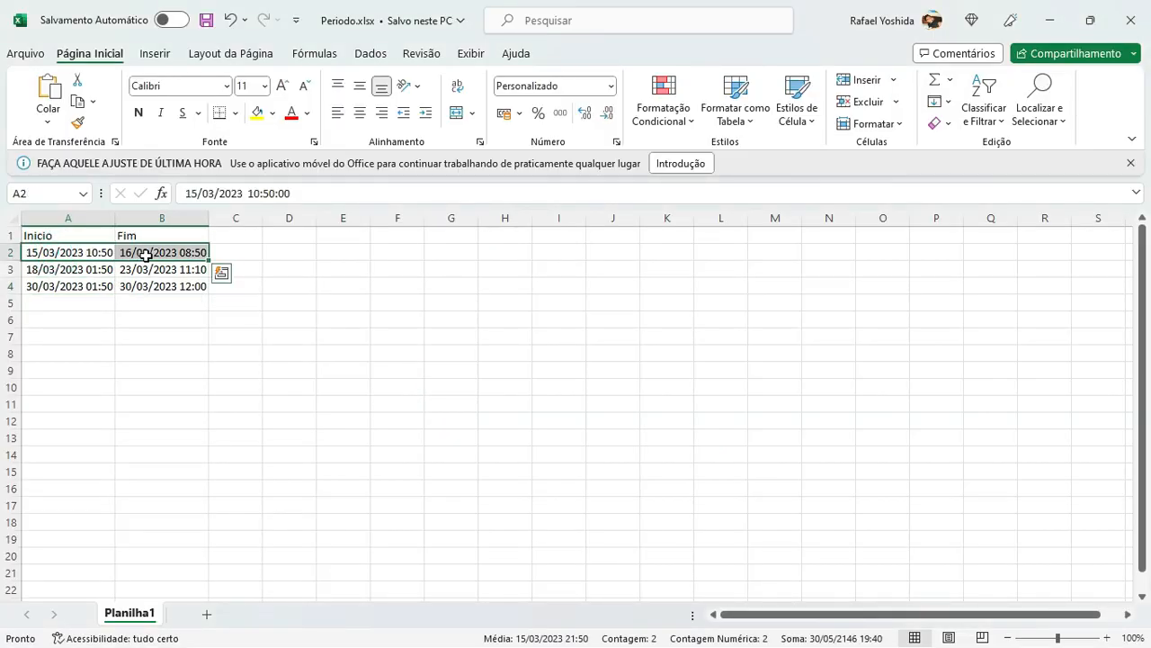
left_click(241, 253)
key("alt+Tab")
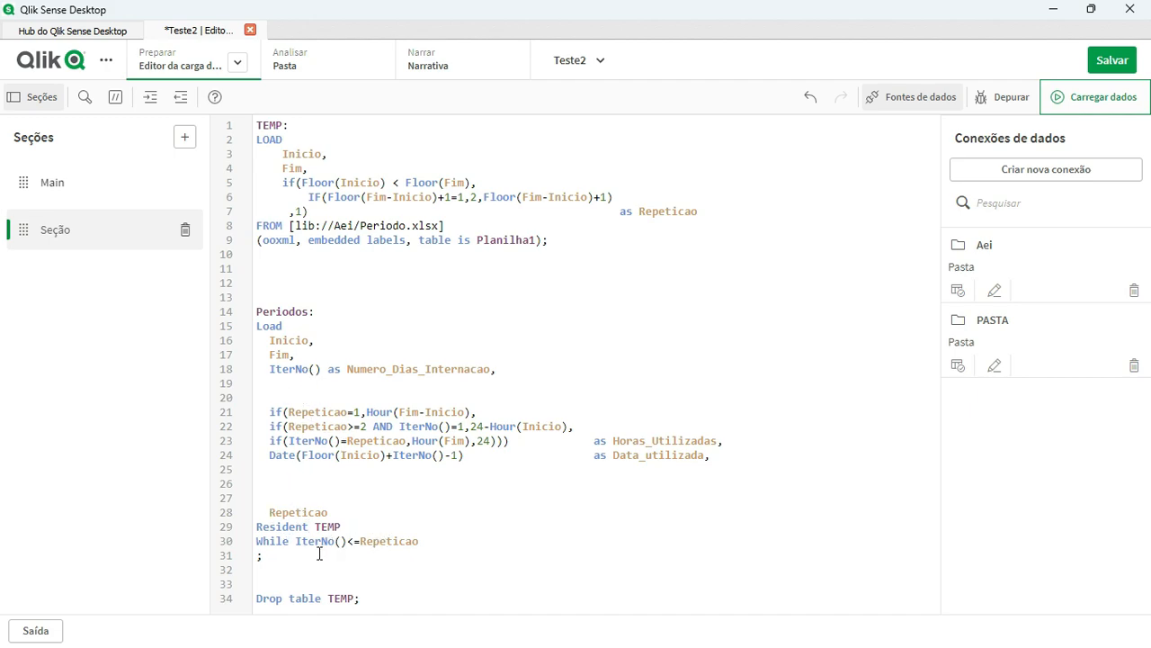
double_click(372, 541)
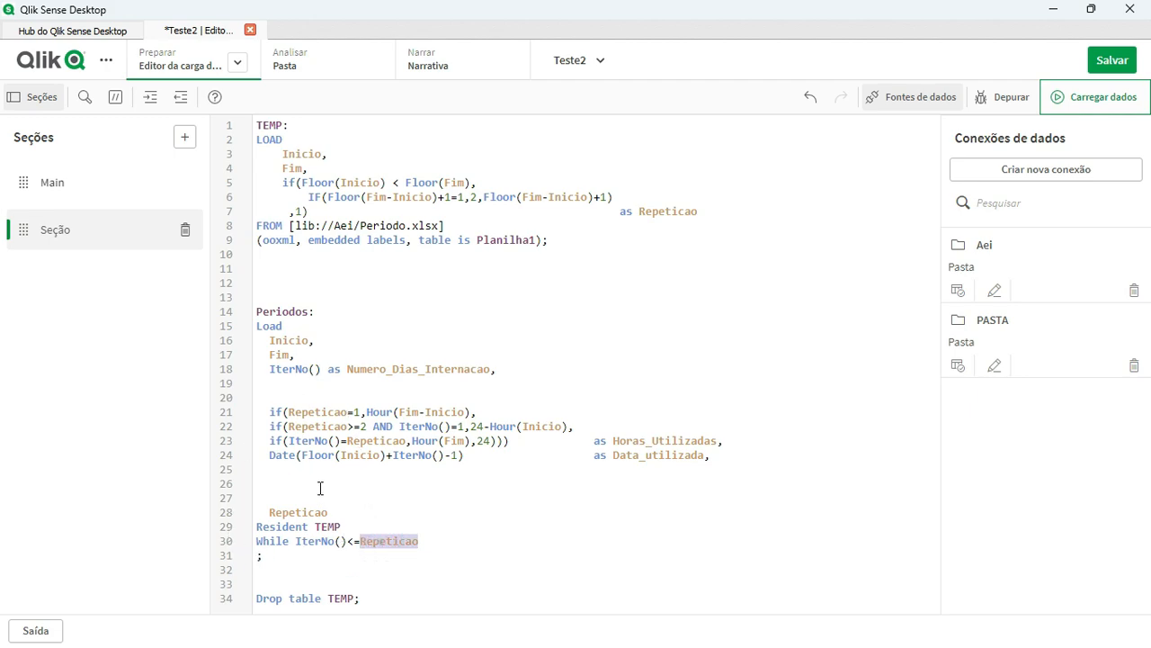
Step: Comment out the Horas_Utilizadas and Data_utilizada expressions on lines 21 to 24 and load the data
left_click_drag(312, 487, 252, 409)
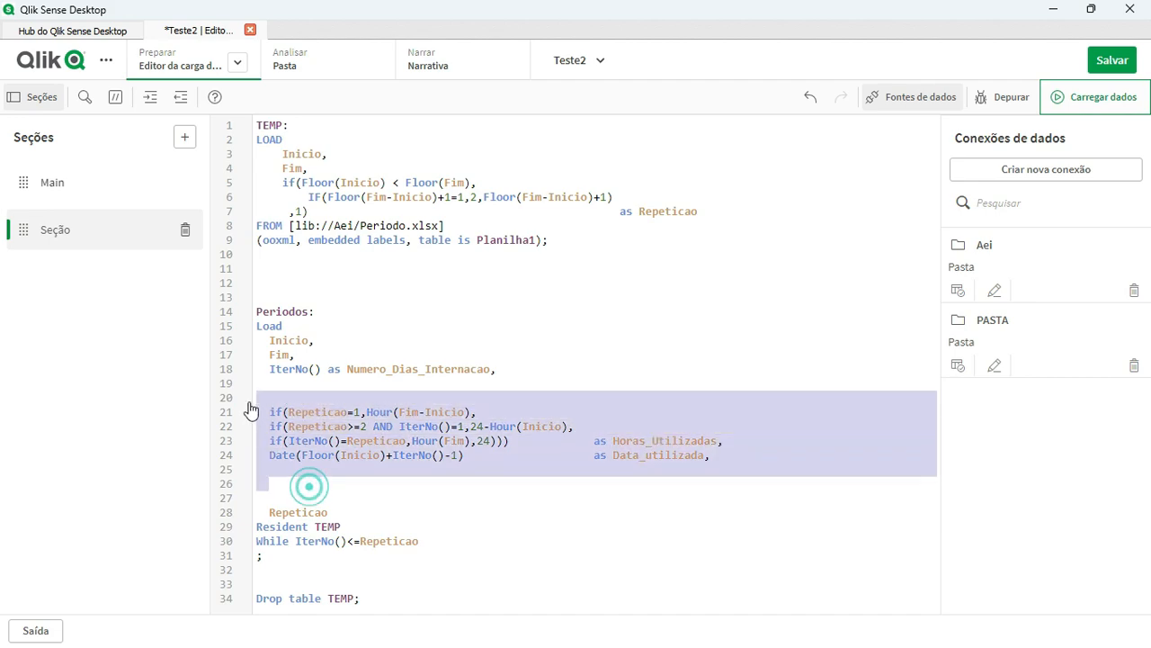
left_click(115, 96)
left_click(1081, 99)
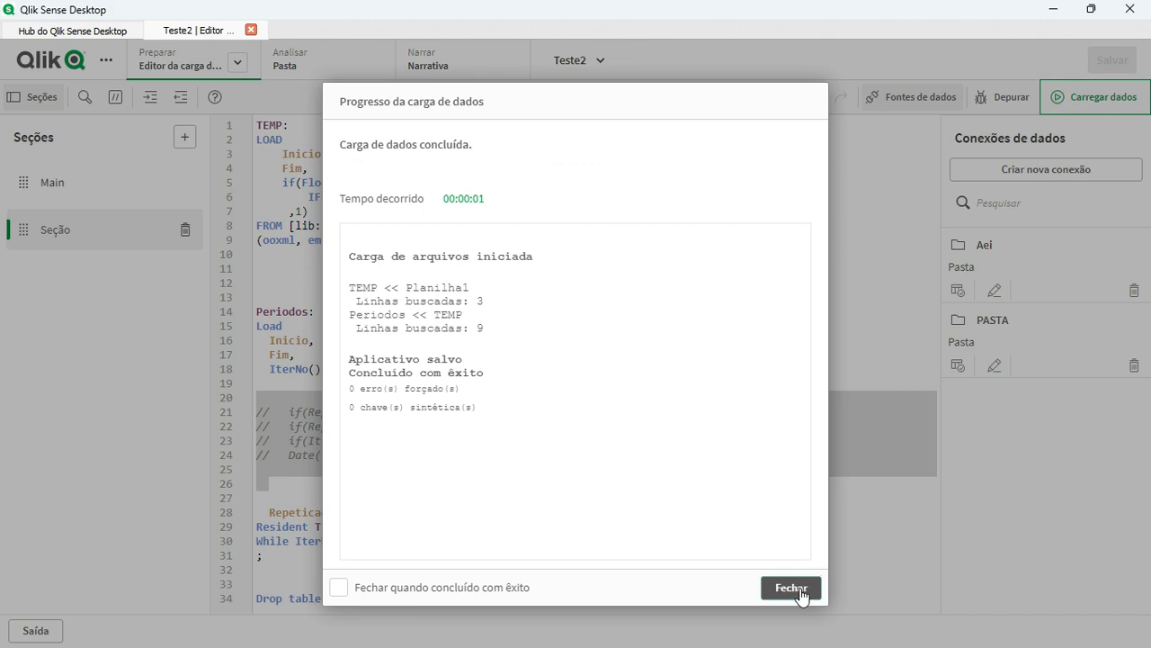
left_click(785, 590)
Step: Add the Numero_Dias_Internacao field as a column in the table on the Minha nova pasta sheet and finish editing the sheet
double_click(430, 373)
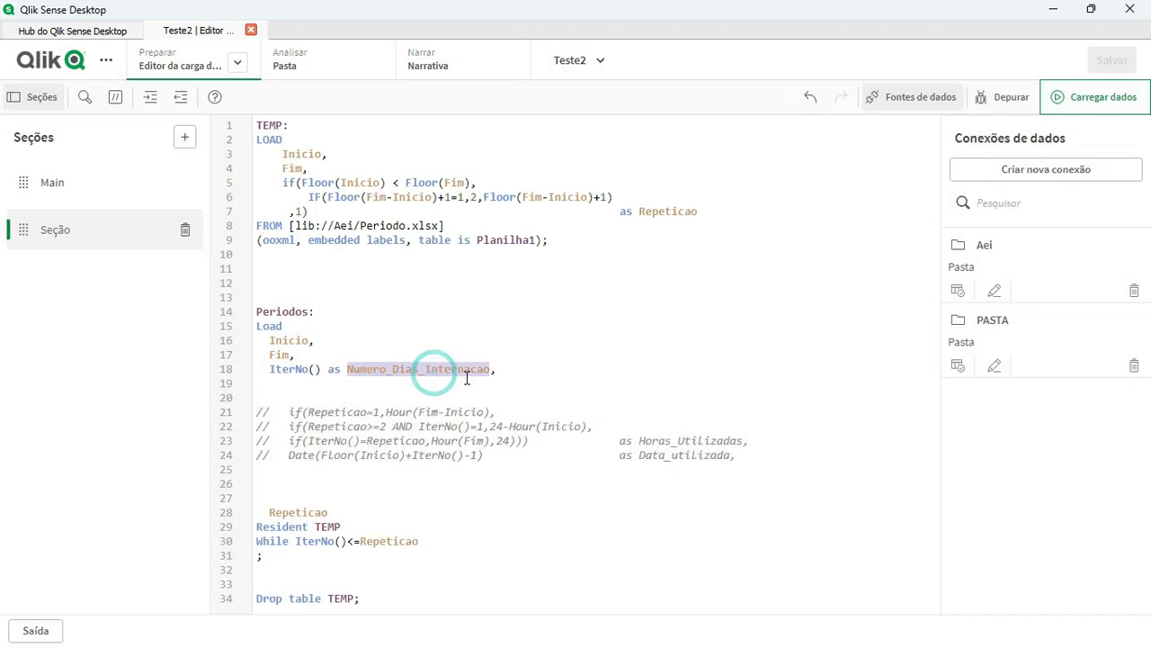
left_click(305, 68)
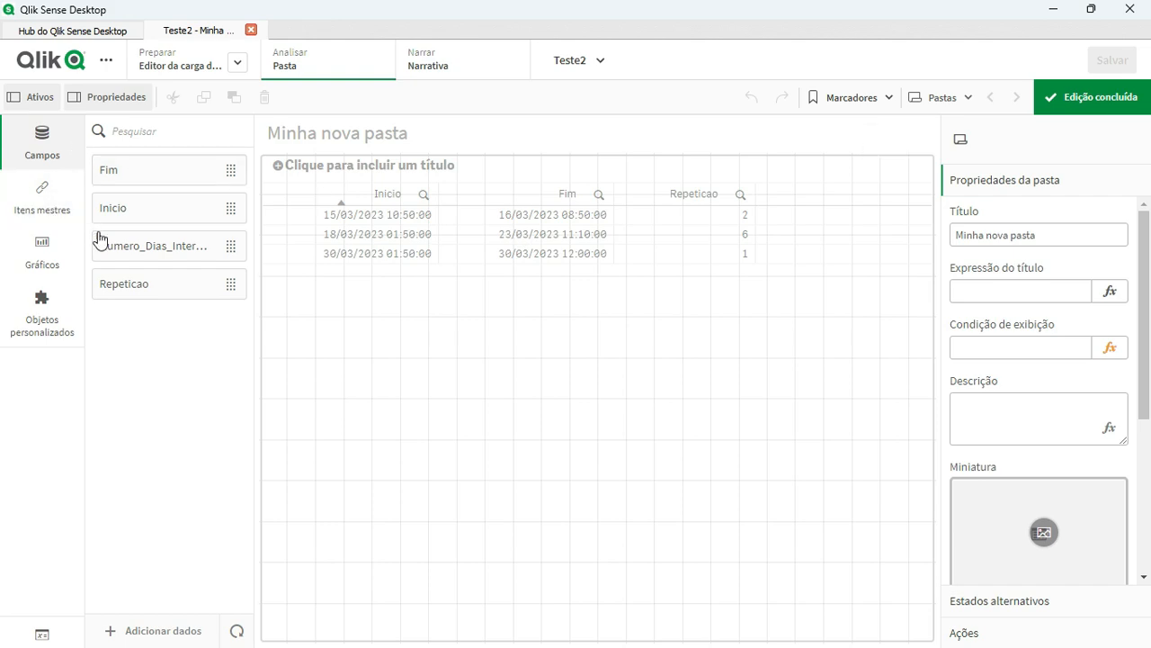
left_click_drag(164, 255, 526, 293)
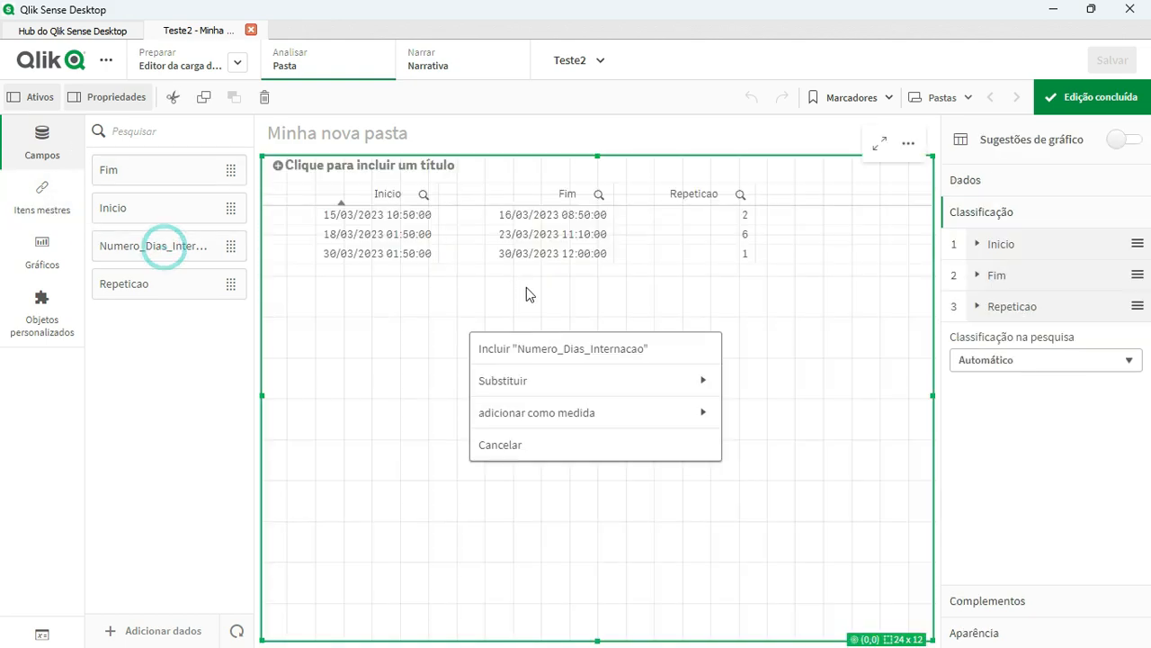
left_click(619, 351)
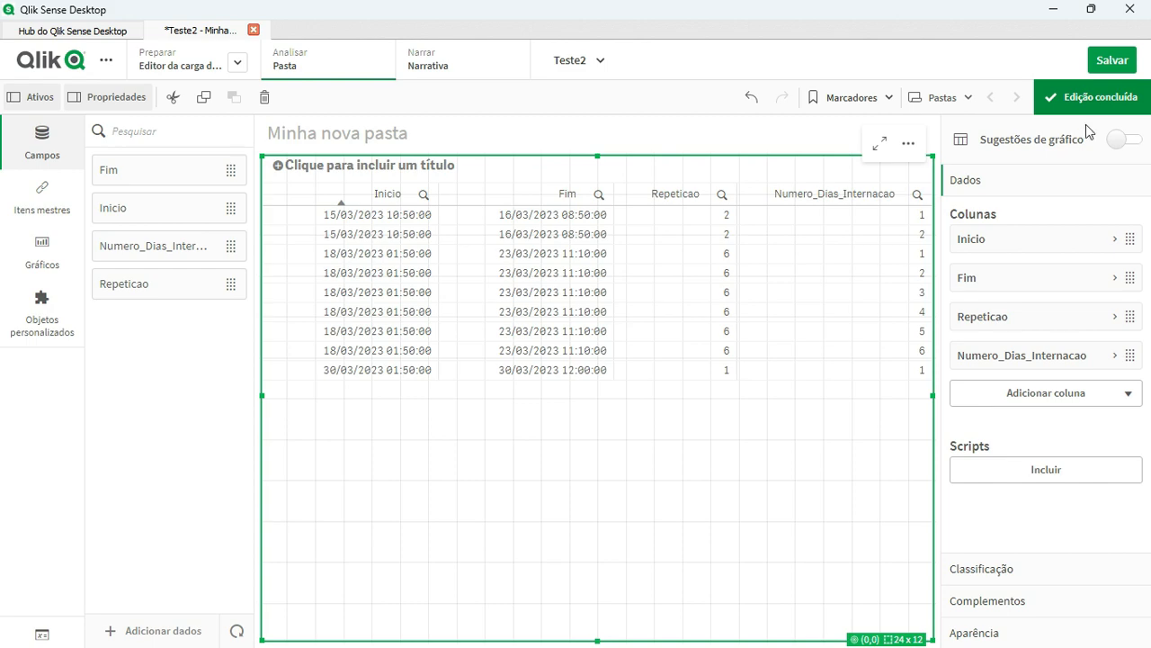
left_click(1102, 97)
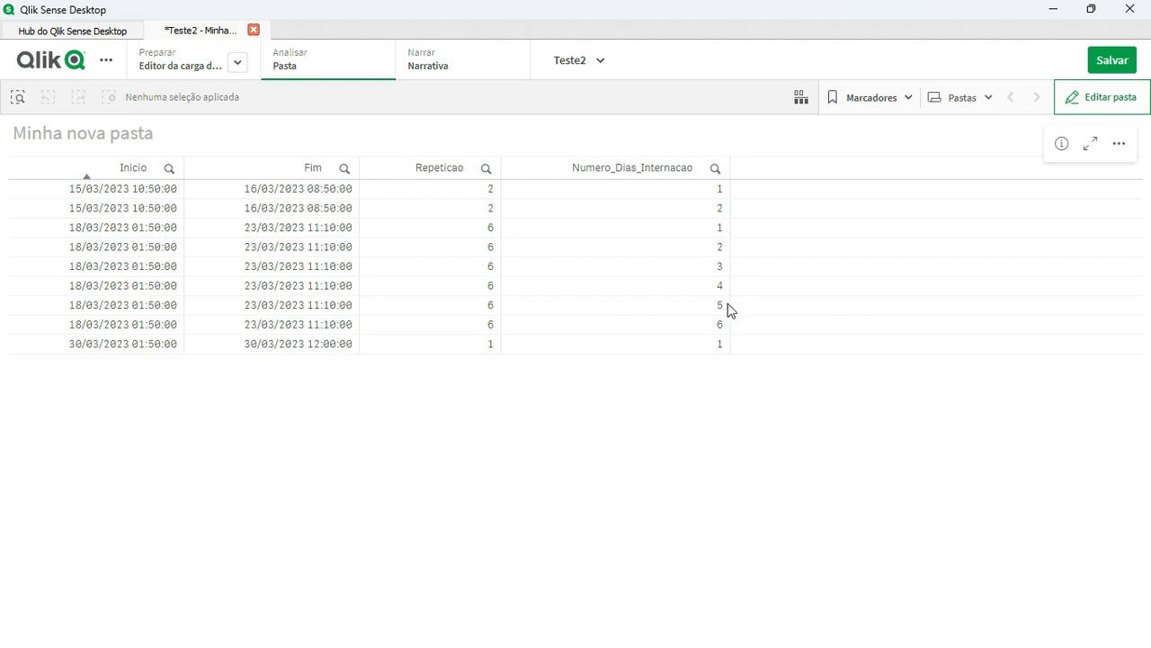
left_click(1110, 113)
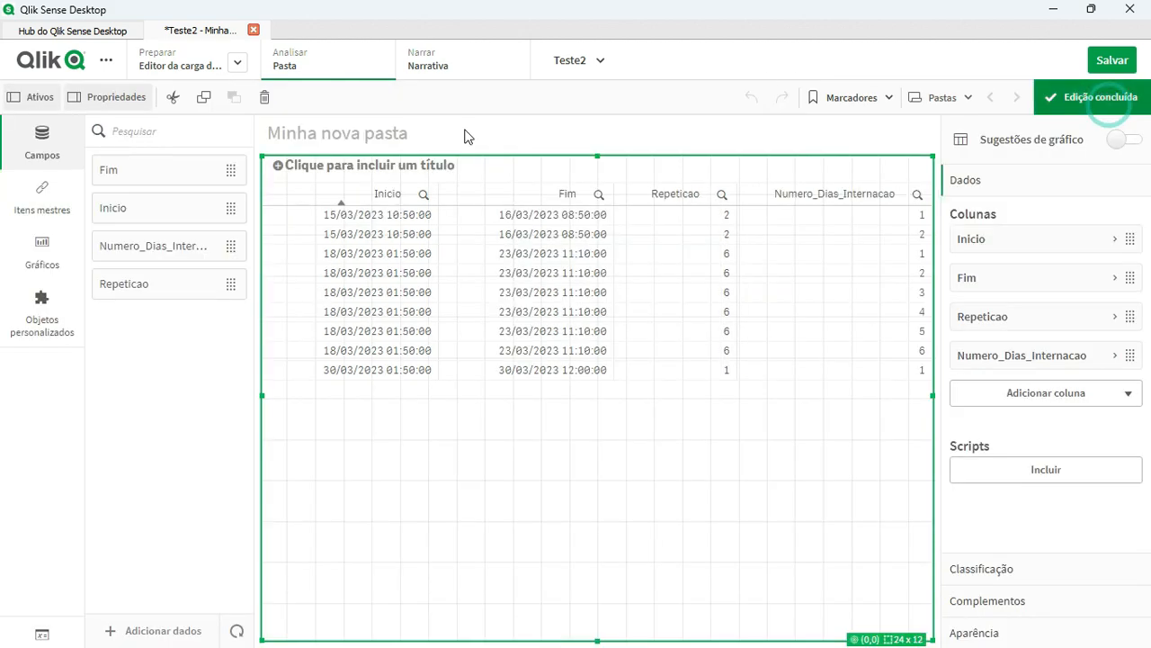
left_click(1084, 97)
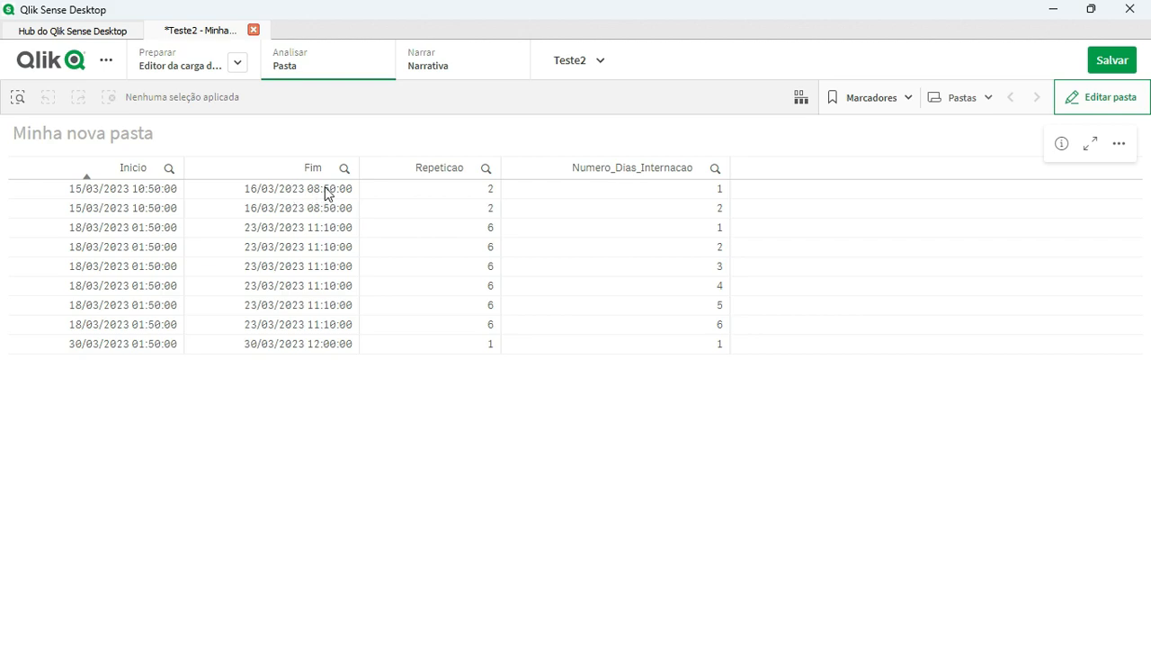
Step: Return to the data load editor and uncomment the Horas_Utilizadas and Data_utilizada expressions on lines 21 to 24
left_click(206, 75)
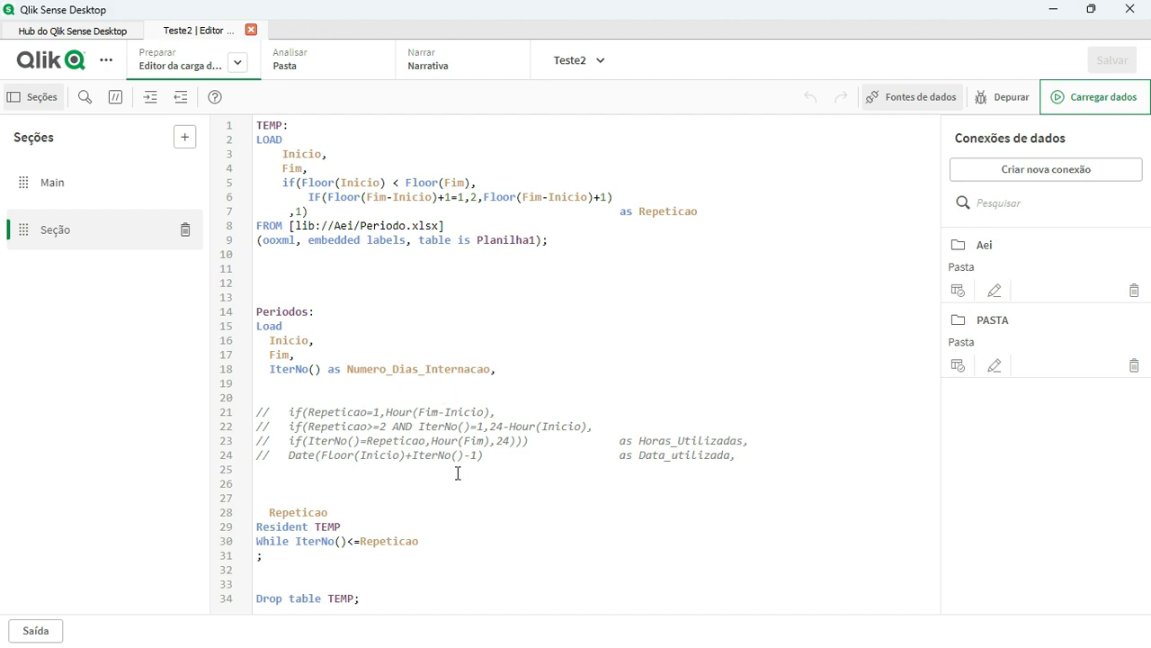
left_click_drag(361, 486, 216, 402)
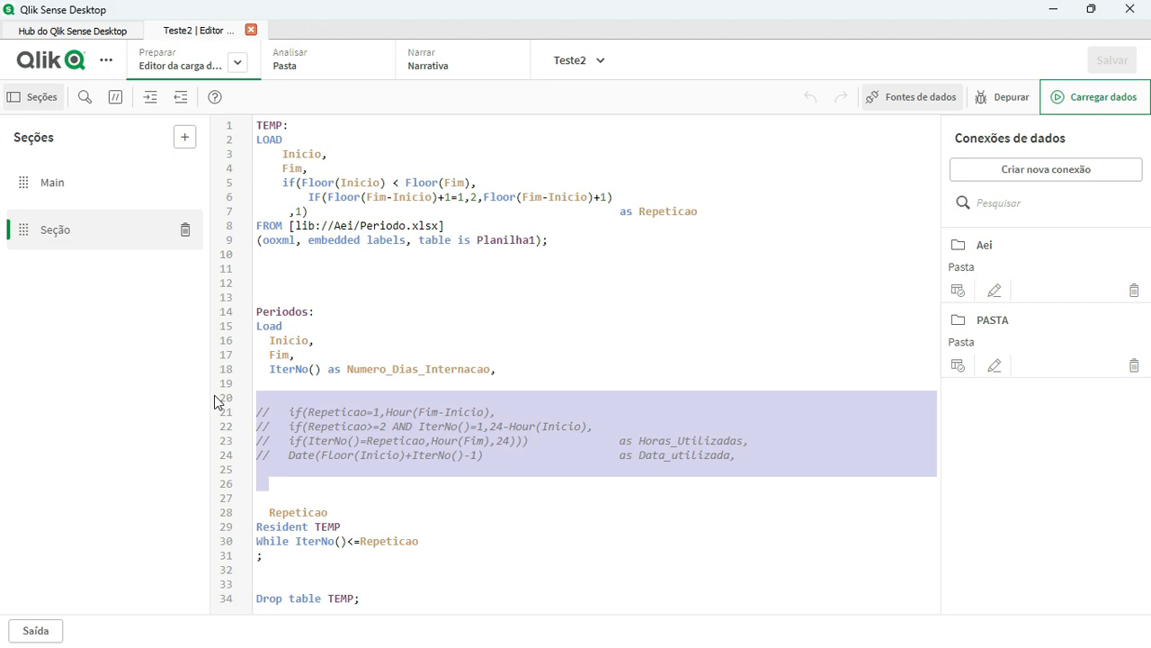
left_click(115, 97)
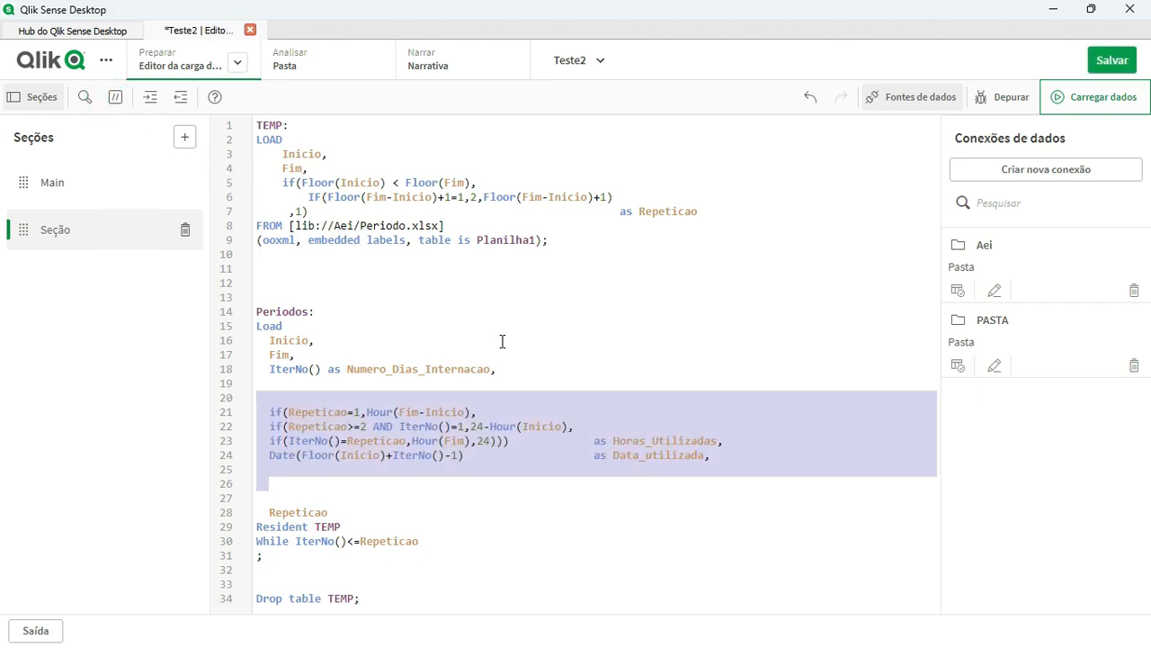
Step: Insert two blank lines above the Date(Floor(Inicio)+IterNo()-1) expression in the Periodos load
left_click(275, 459)
key("Return")
key("Return")
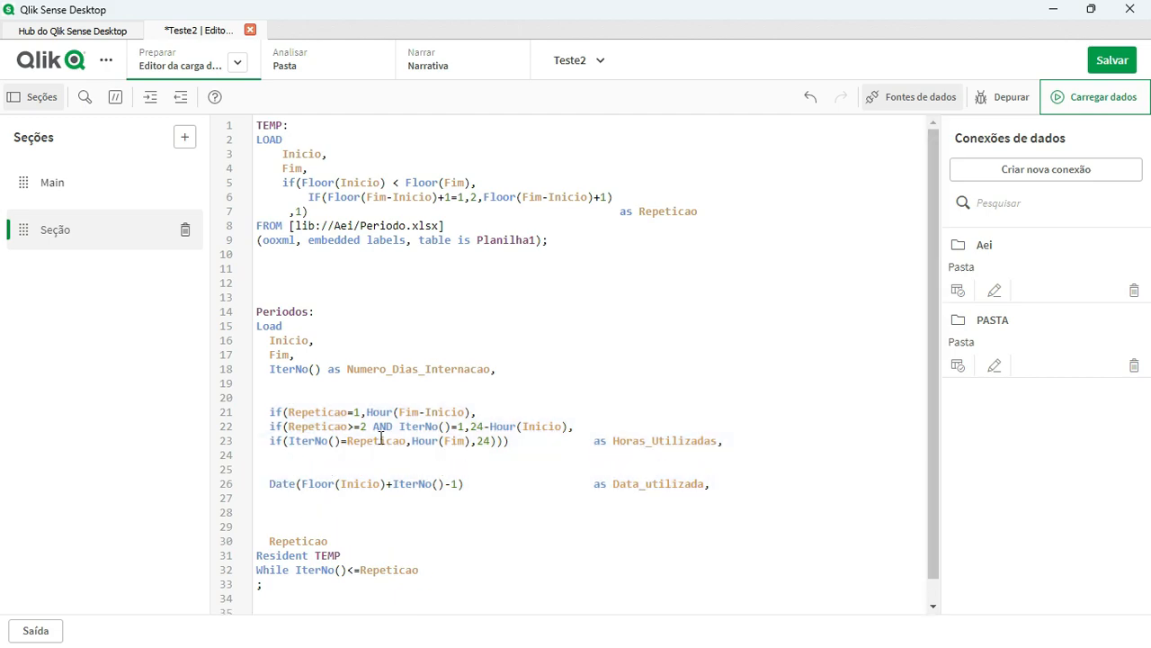
Step: Examine the Floor, Inicio and IterNo() parts of the Data_utilizada date expression on line 26 of the Periodos load
left_click(323, 483)
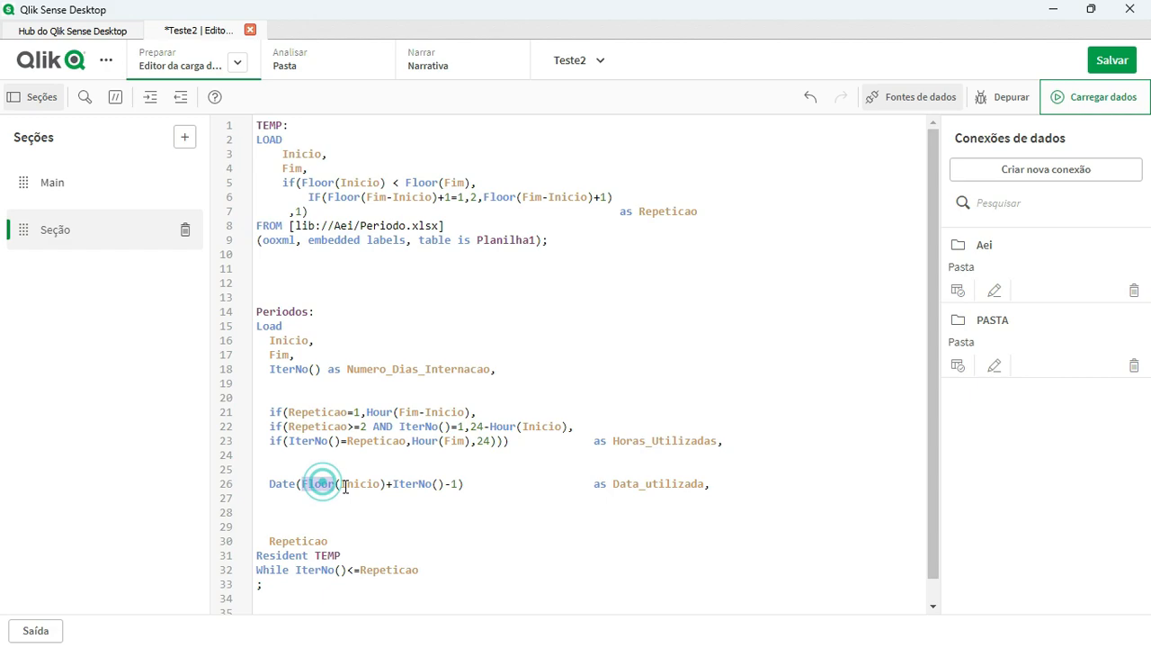
double_click(360, 484)
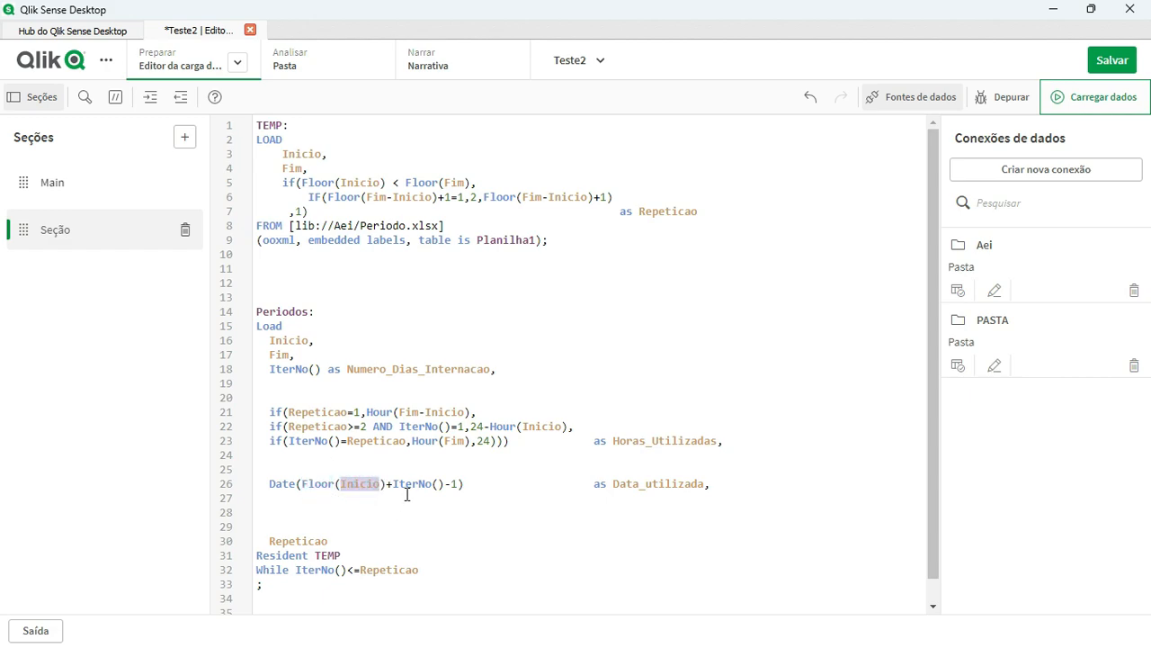
double_click(412, 484)
left_click_drag(331, 484, 393, 484)
left_click(425, 490)
double_click(412, 484)
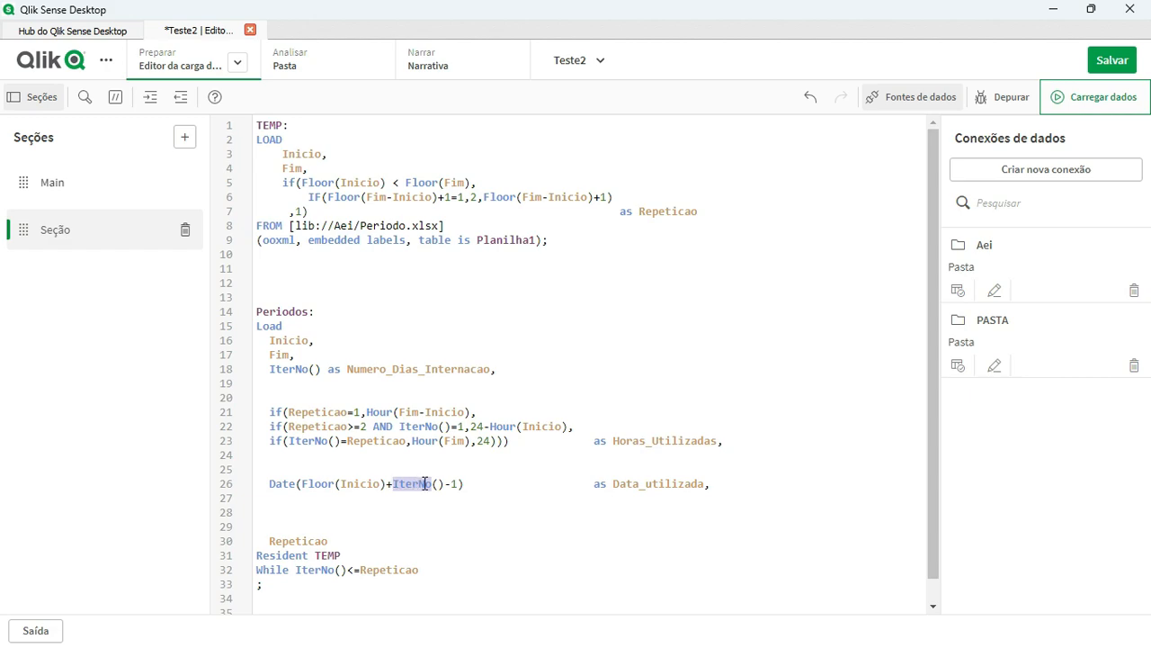
double_click(361, 484)
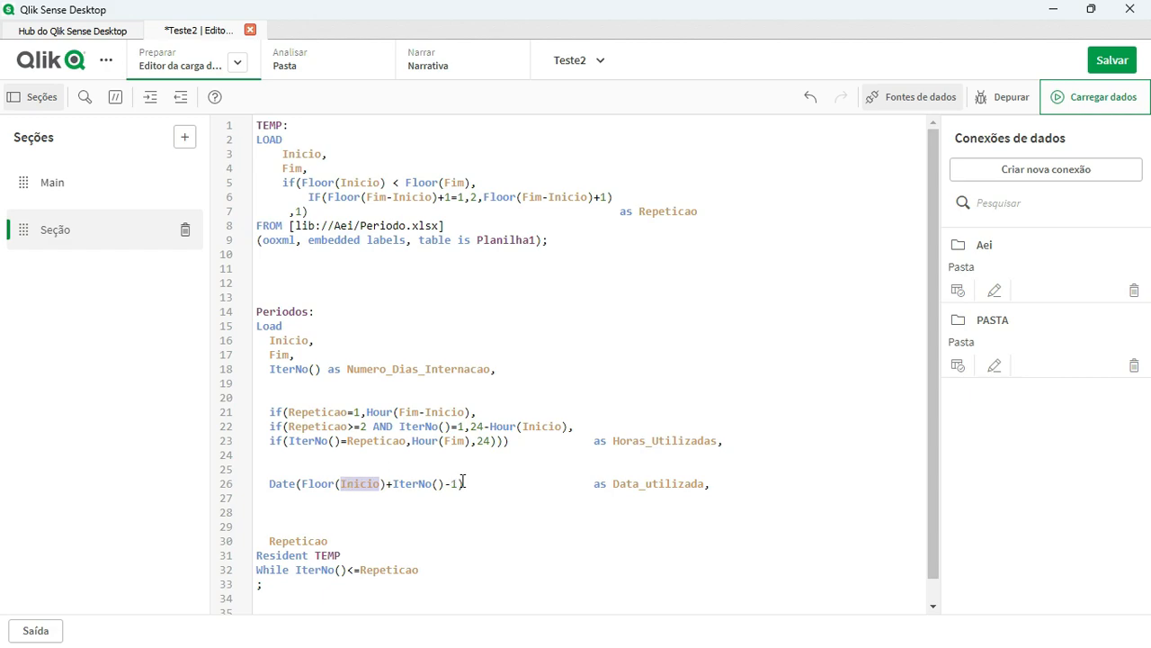
double_click(646, 484)
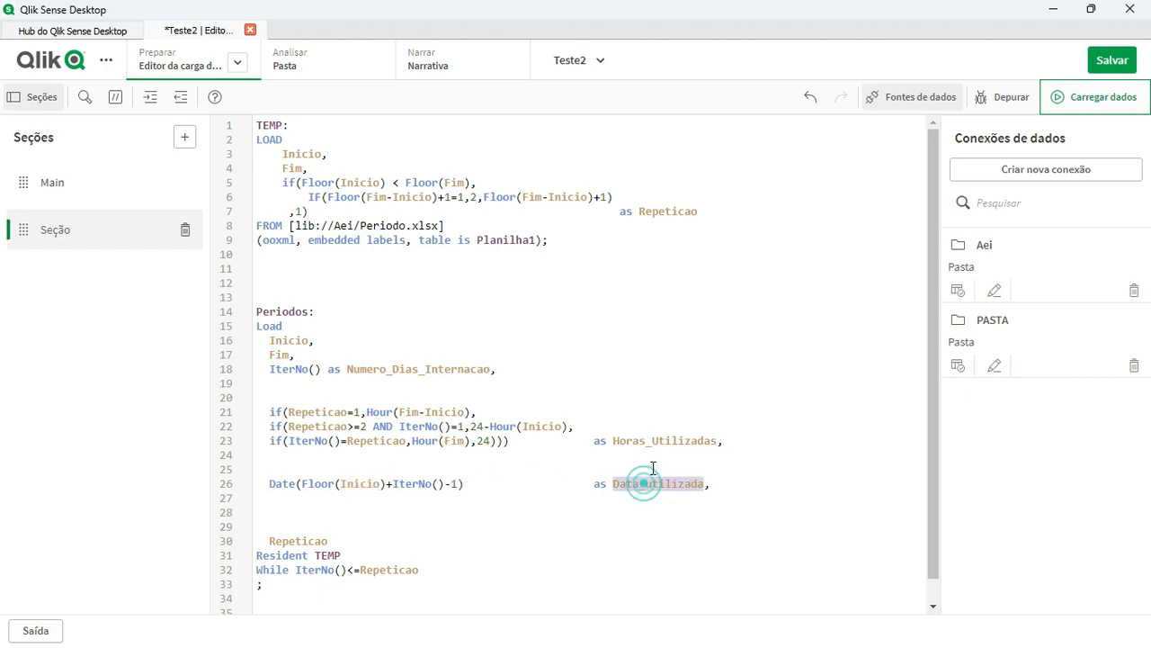
Step: Load the data with the restored expressions and open the Minha nova pasta sheet
left_click(1082, 103)
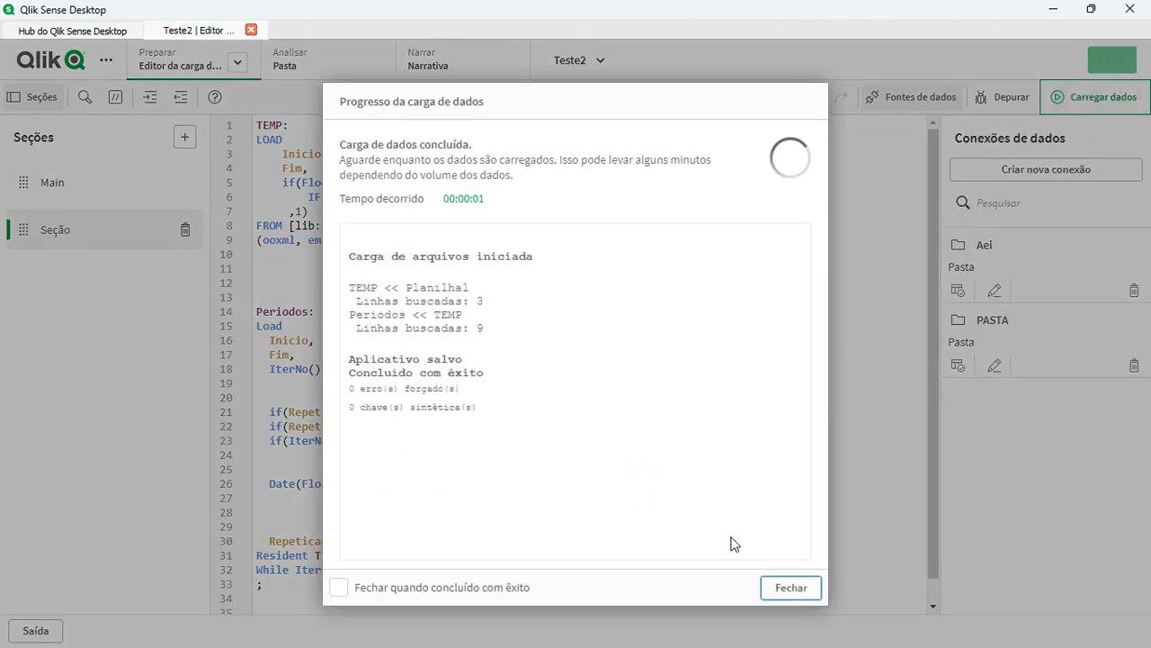
left_click(791, 589)
left_click(314, 65)
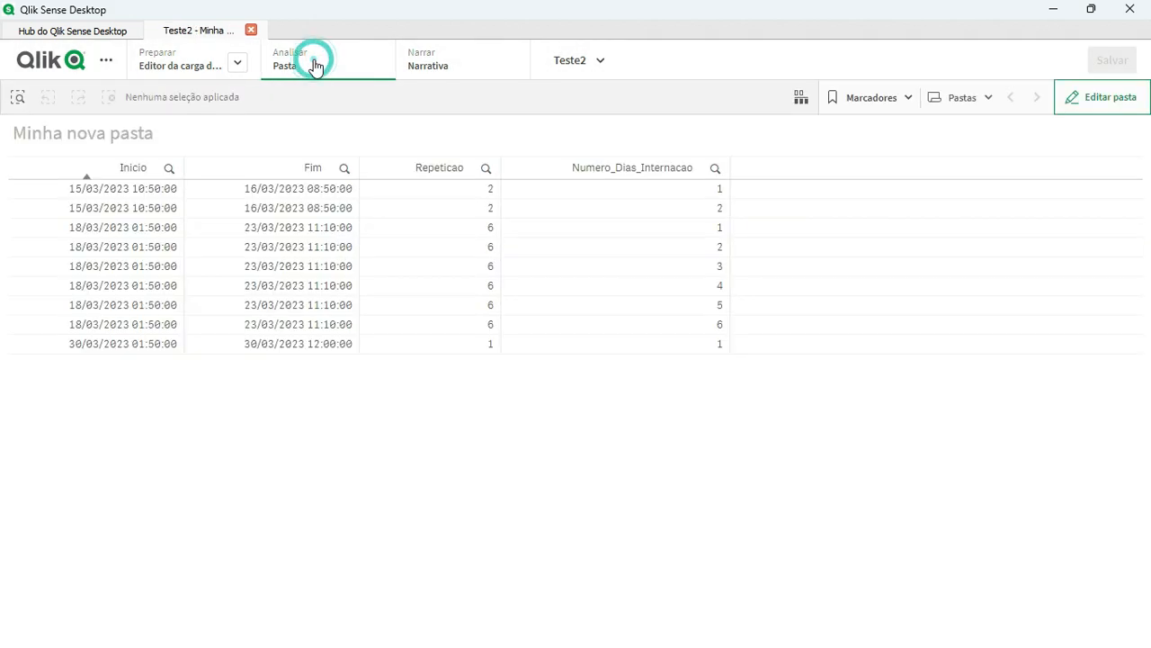
Step: Add the Data_utilizada field as a table column, place it between Fim and Repeticao, and finish editing the sheet
left_click(1107, 110)
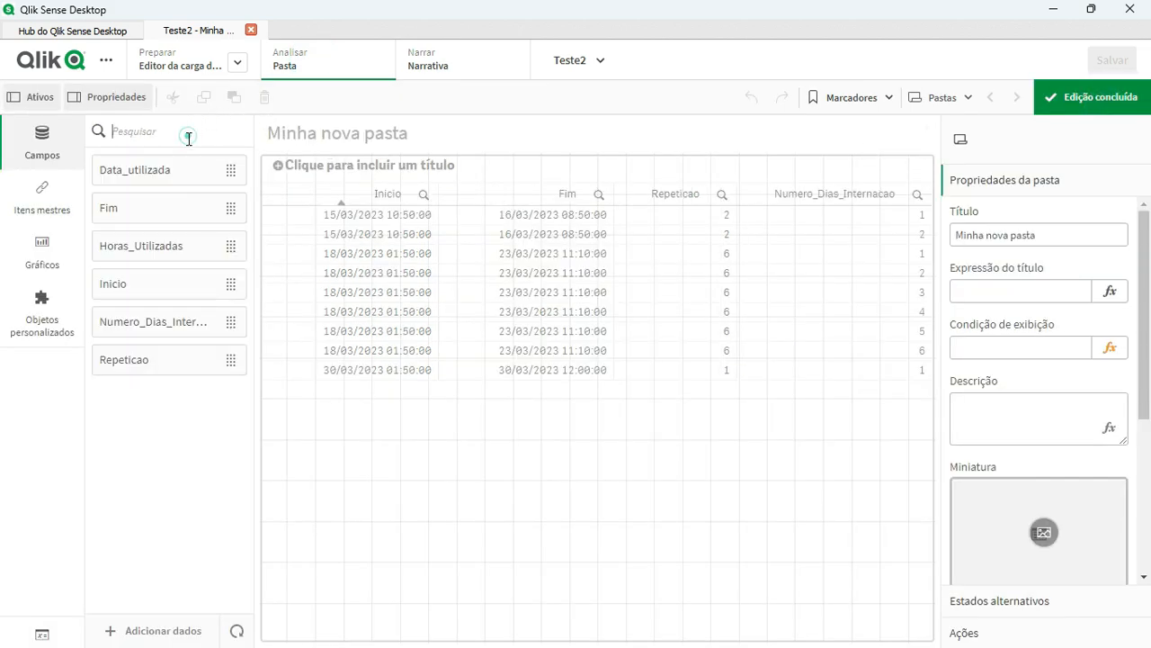
left_click_drag(183, 180, 699, 314)
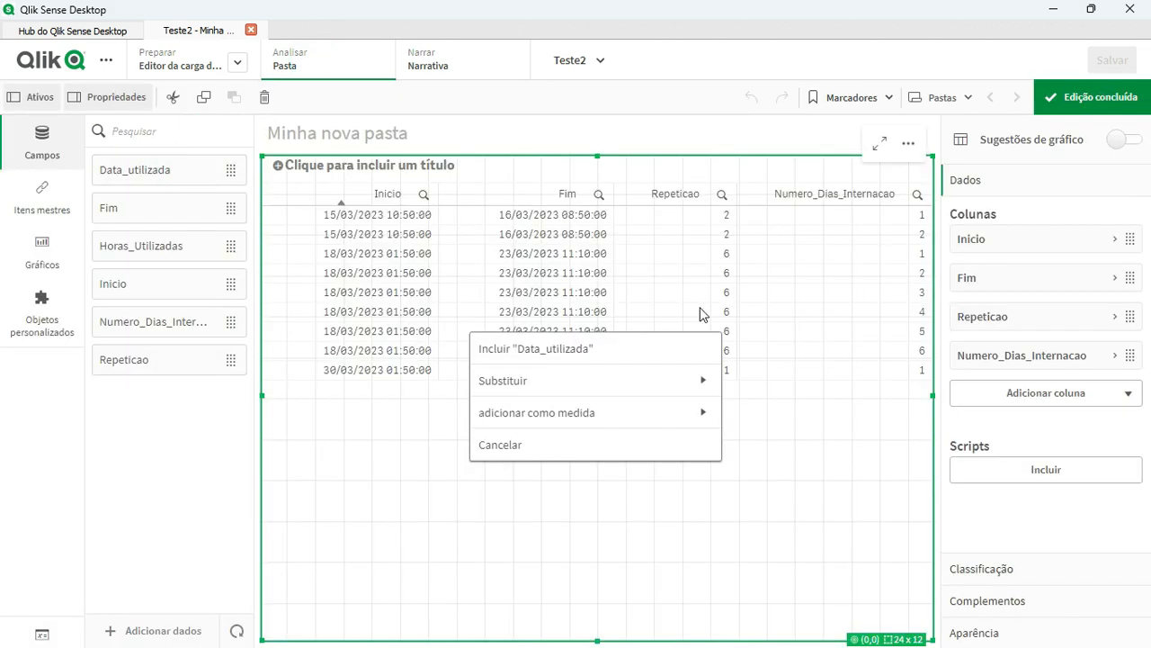
left_click(675, 350)
left_click_drag(1010, 406, 1029, 333)
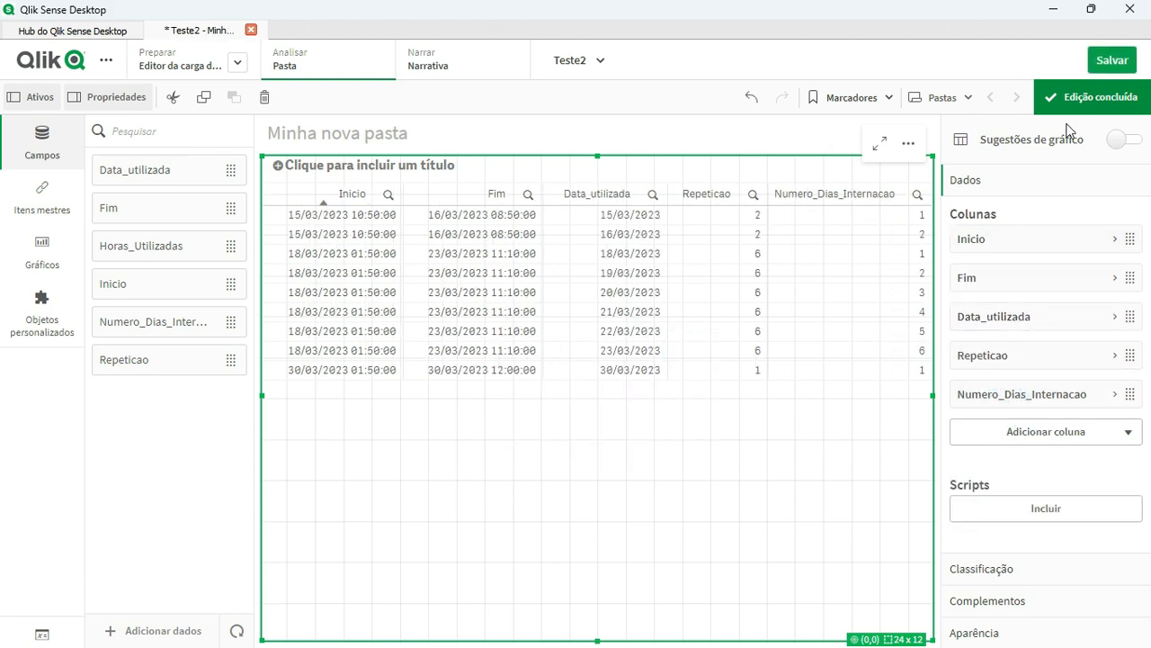
left_click(1100, 97)
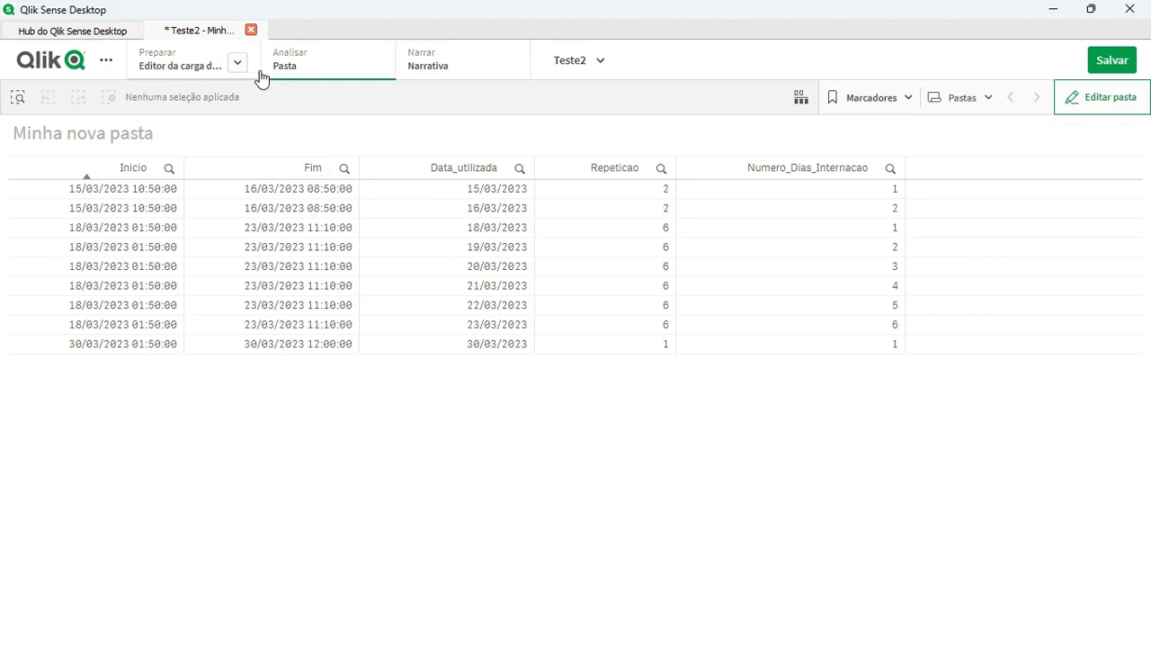
Step: Return to the data load editor and examine the first two Horas_Utilizadas conditions, Repeticao=1 and Repeticao>=2 AND IterNo()=1, on lines 21 and 22
left_click(240, 63)
left_click(198, 133)
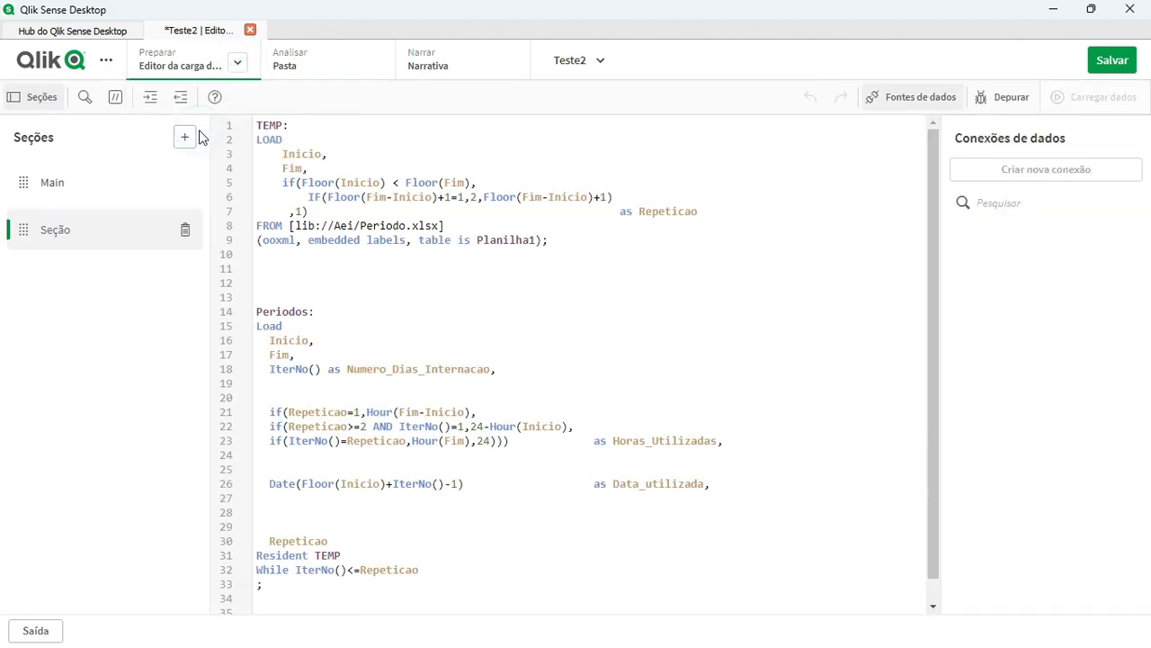
scroll(530, 493, "down", 2)
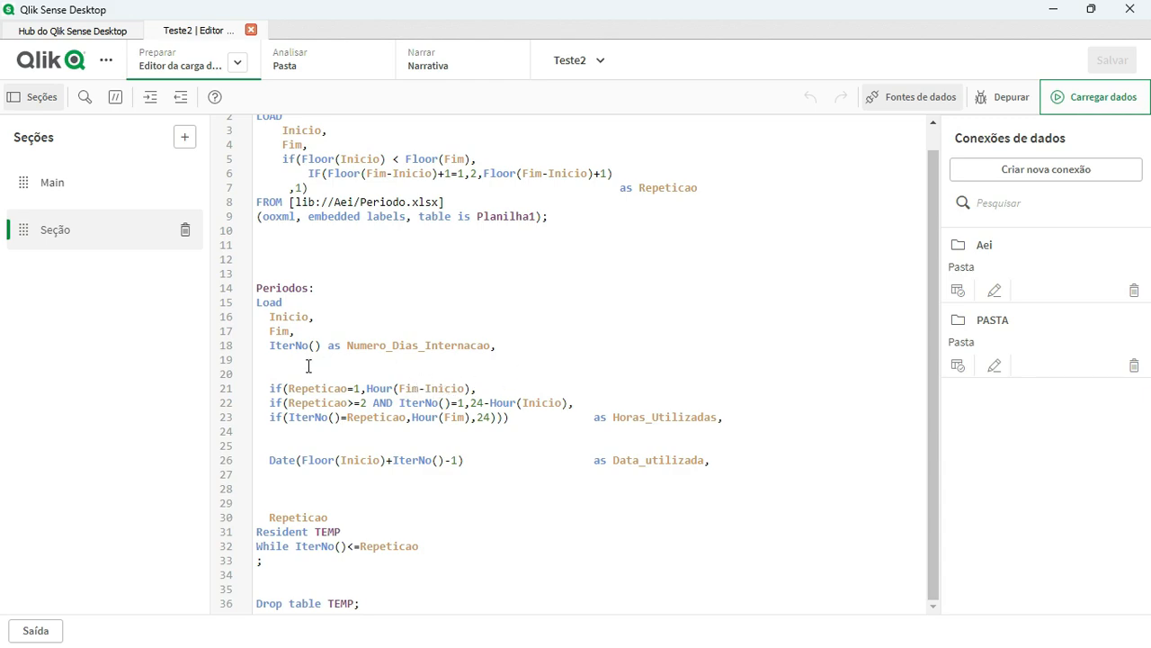
double_click(335, 390)
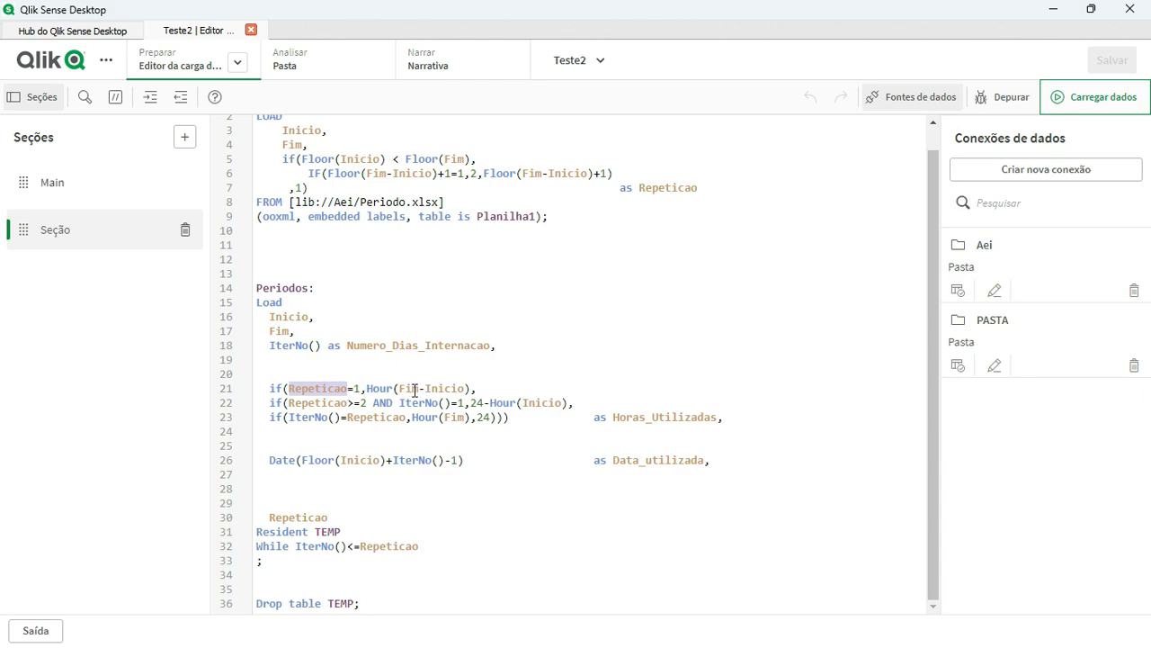
left_click(415, 389)
left_click(443, 390)
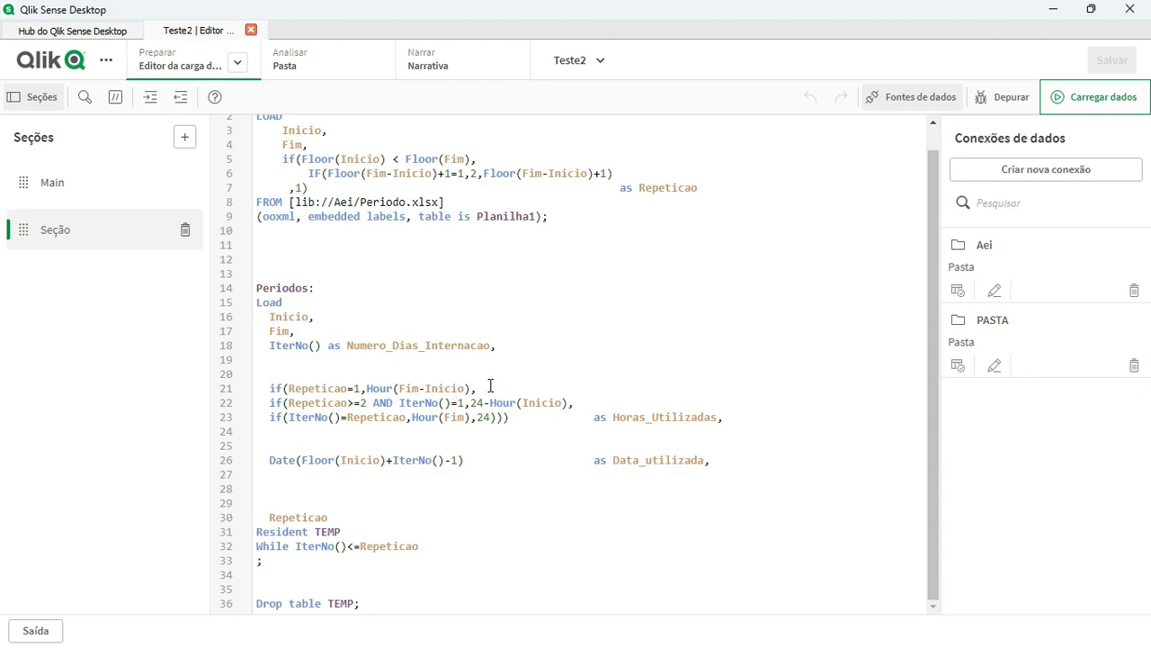
left_click(490, 386)
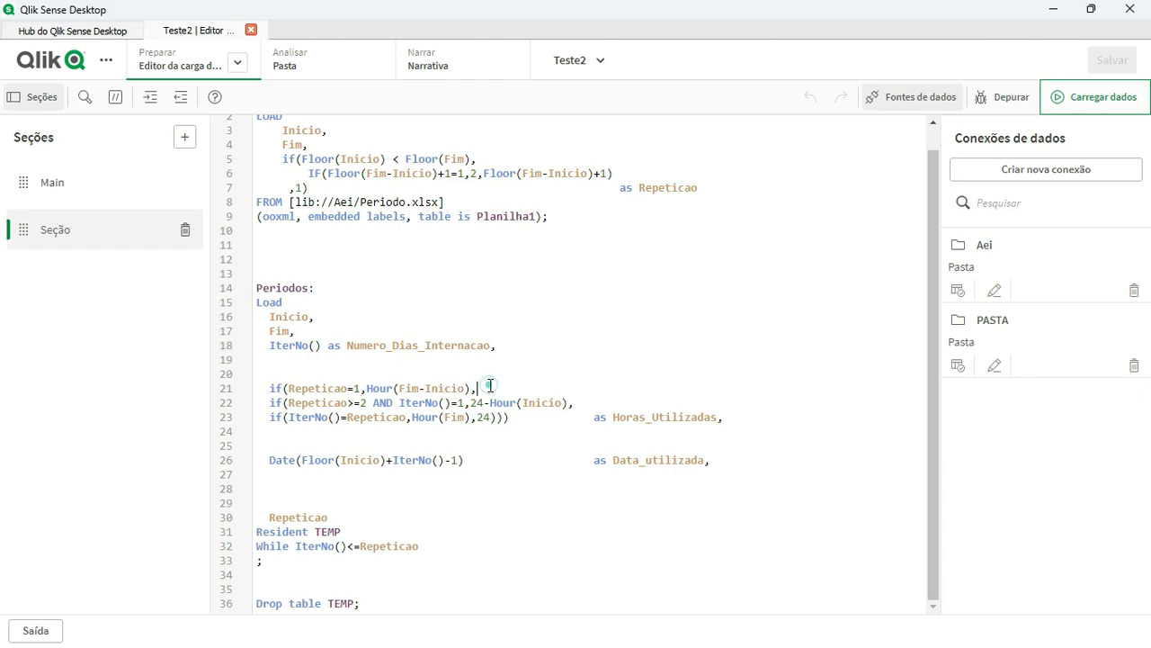
double_click(322, 404)
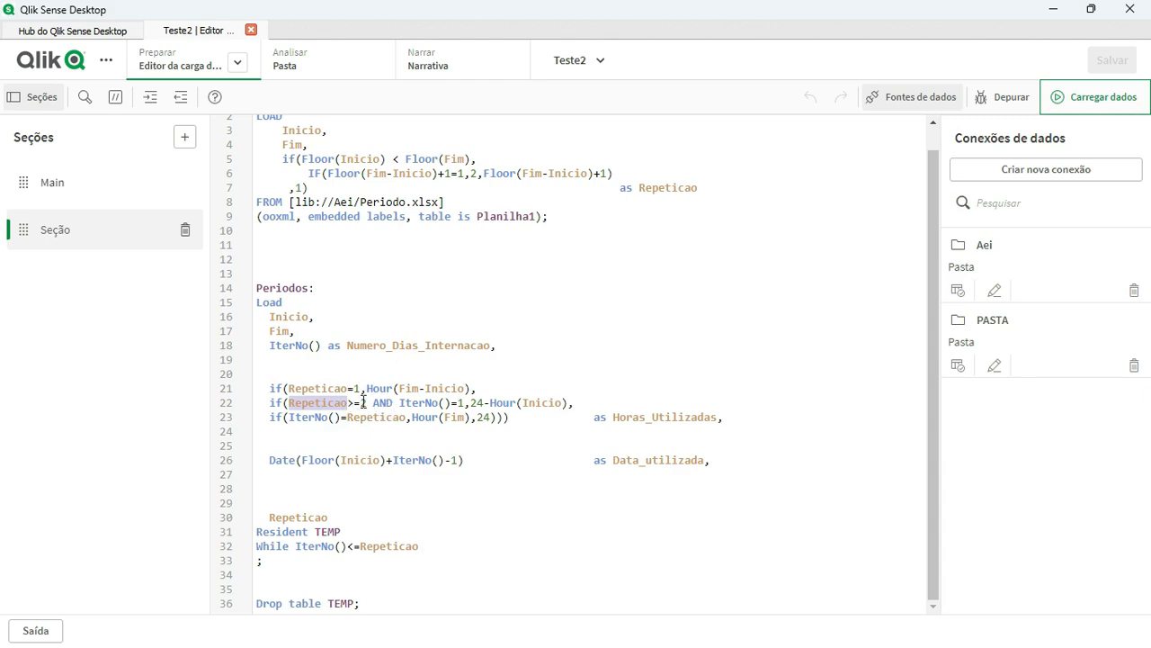
left_click(394, 403)
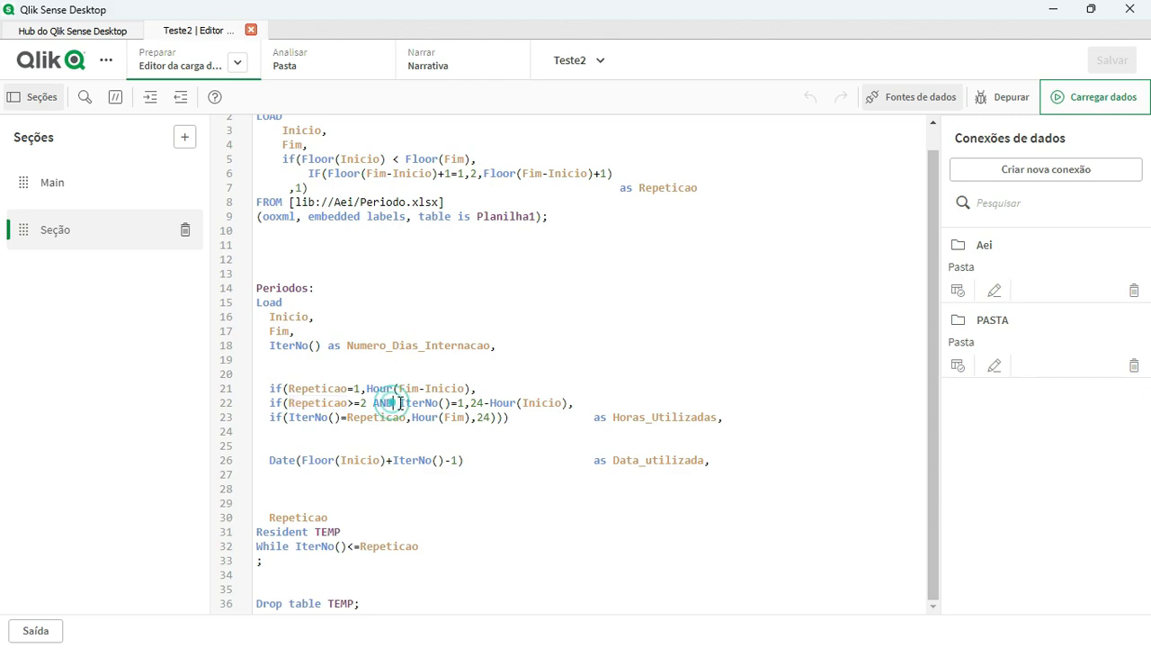
double_click(423, 403)
left_click(468, 404)
double_click(544, 405)
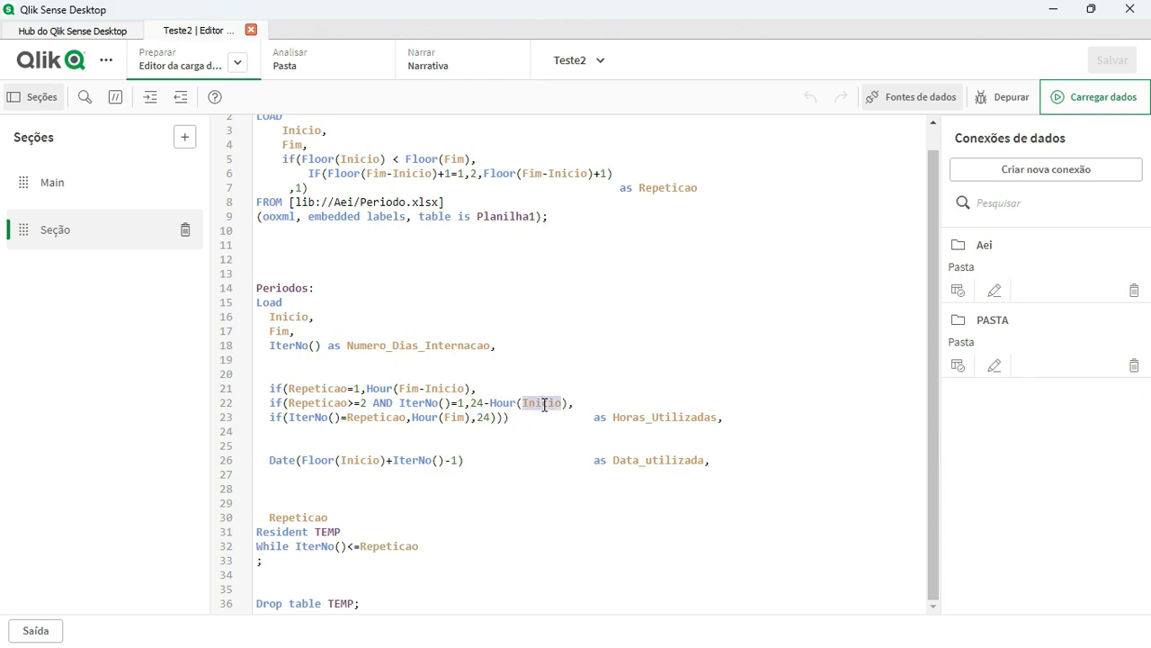
Step: Add the Horas_Utilizadas field as a column in the table on the Minha nova pasta sheet and finish editing the sheet
left_click(312, 68)
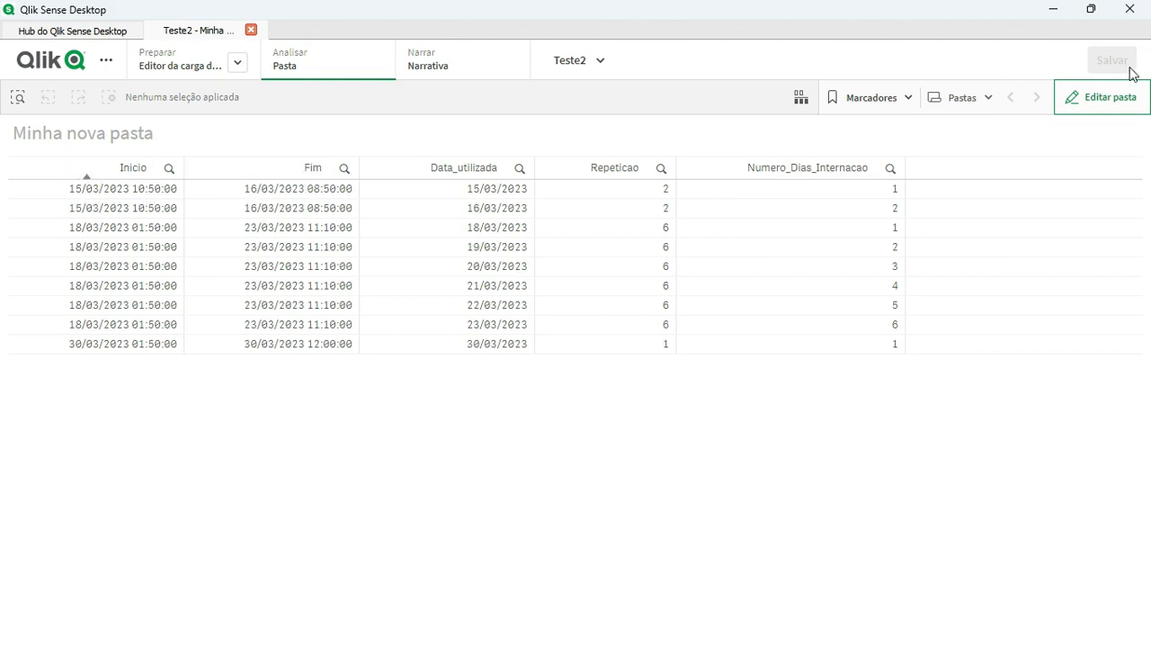
left_click(1080, 101)
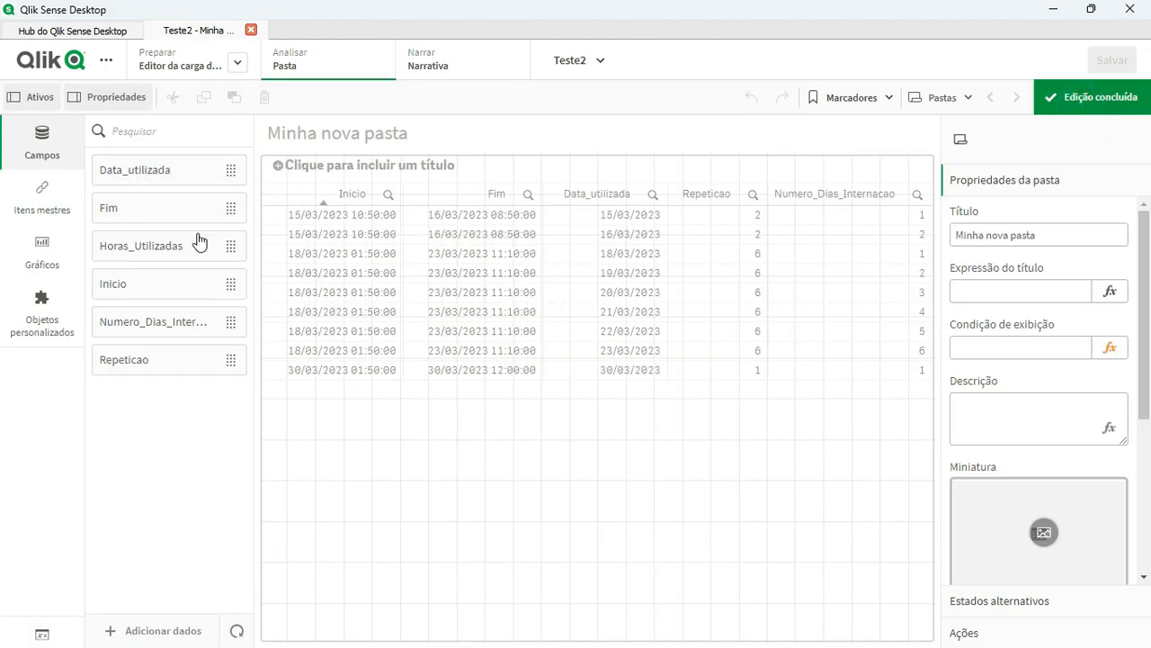
left_click_drag(201, 239, 509, 281)
left_click(597, 352)
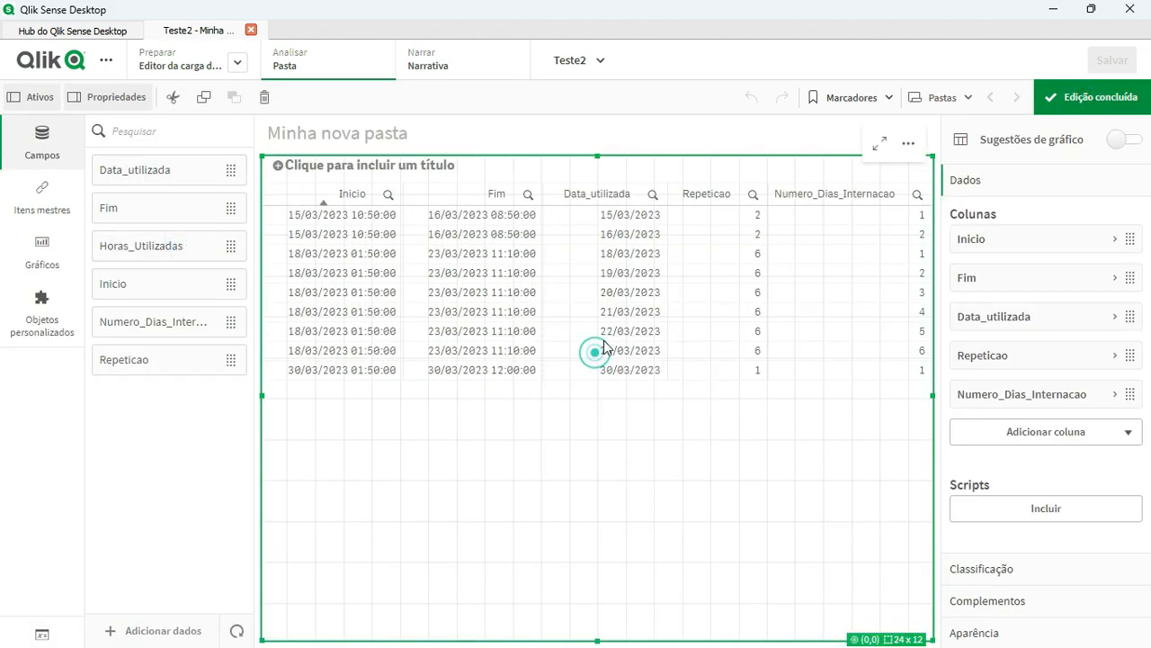
left_click(1073, 97)
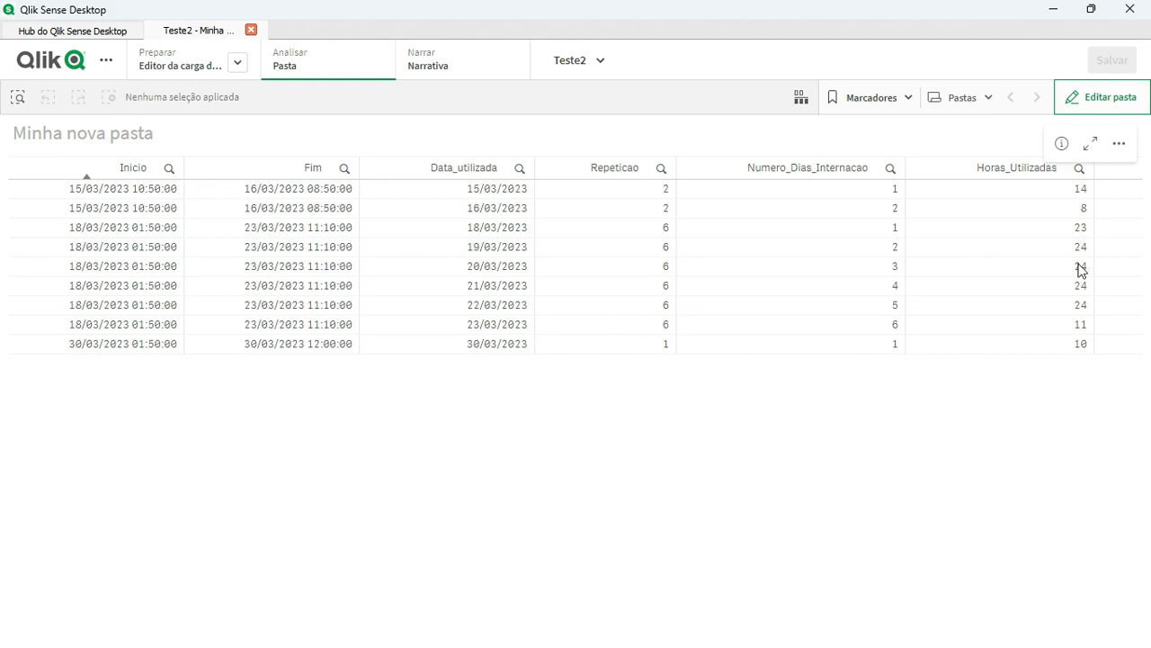
Step: Review the fallback value of 24 on line 23 of the load script and compare it with the sheet's Horas_Utilizadas column
left_click(237, 67)
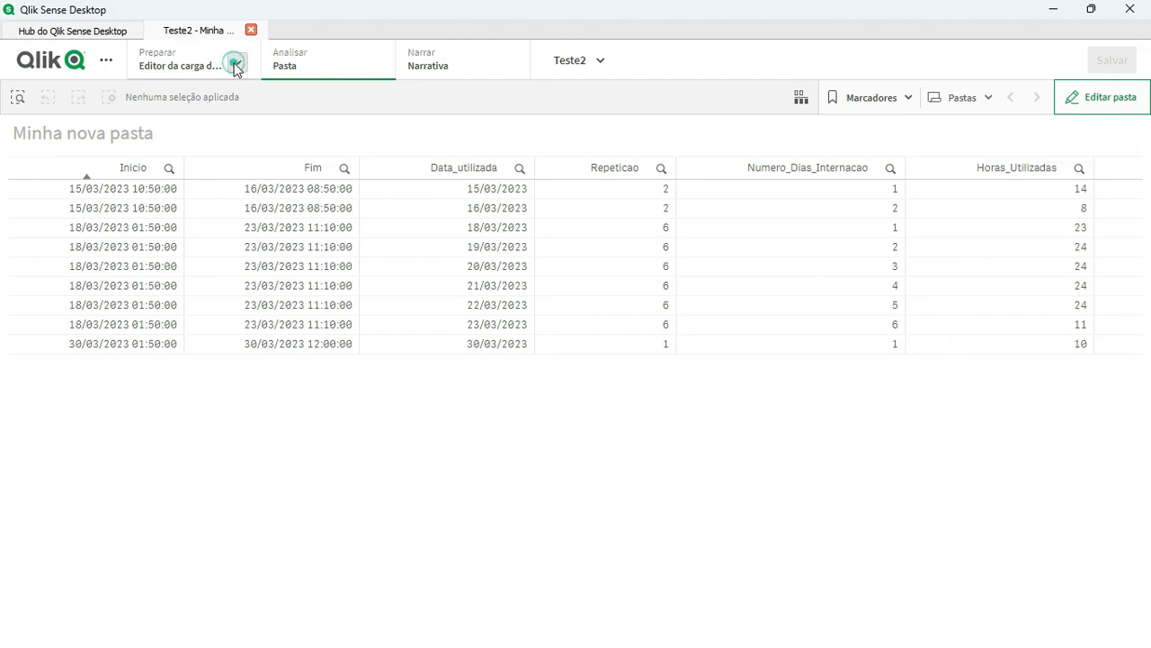
left_click(208, 139)
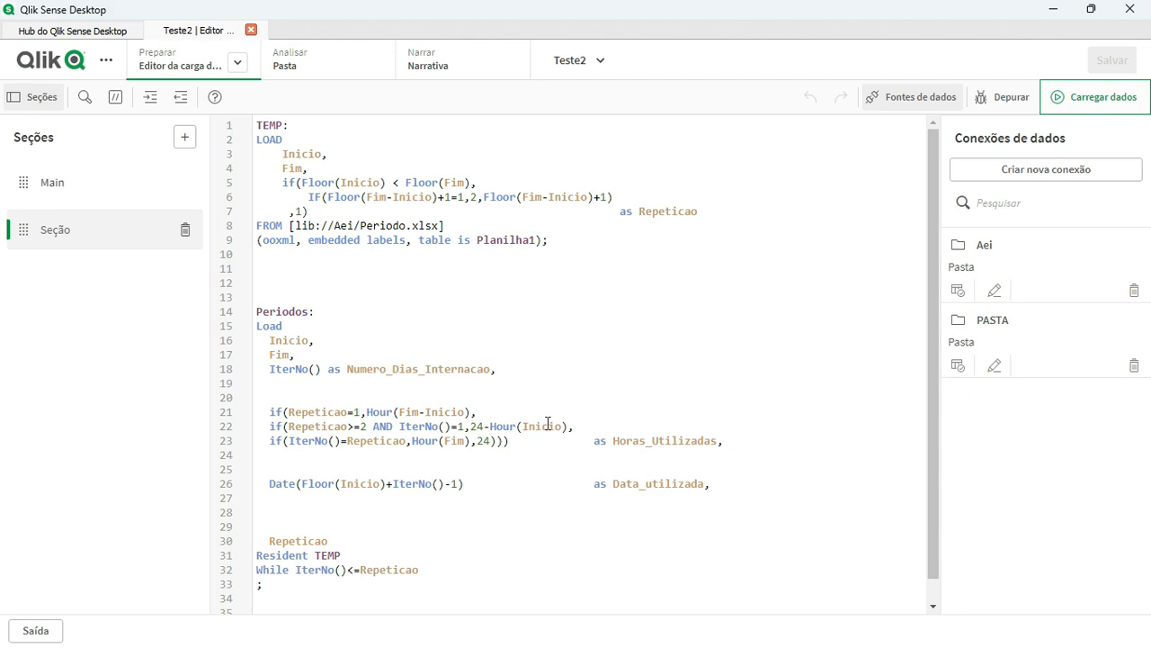
double_click(483, 441)
left_click(308, 71)
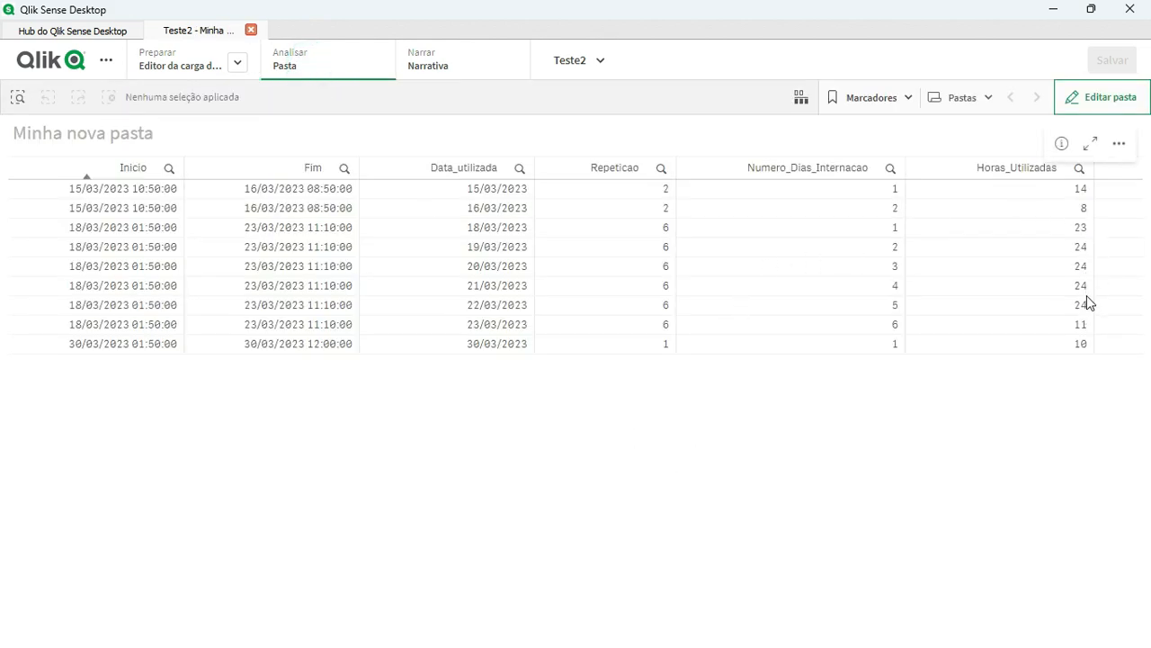
Step: Return to the data load editor, examine the IterNo()=Repeticao condition and Hour(Fim) result on line 23, and reopen the sheet
left_click(237, 65)
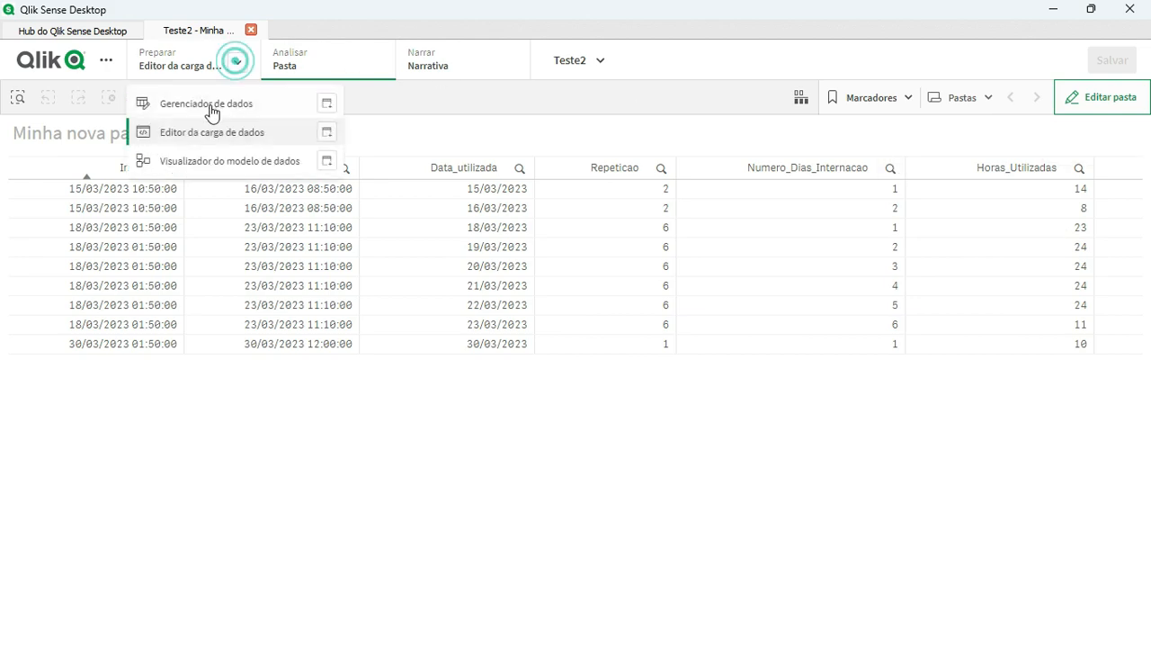
left_click(221, 138)
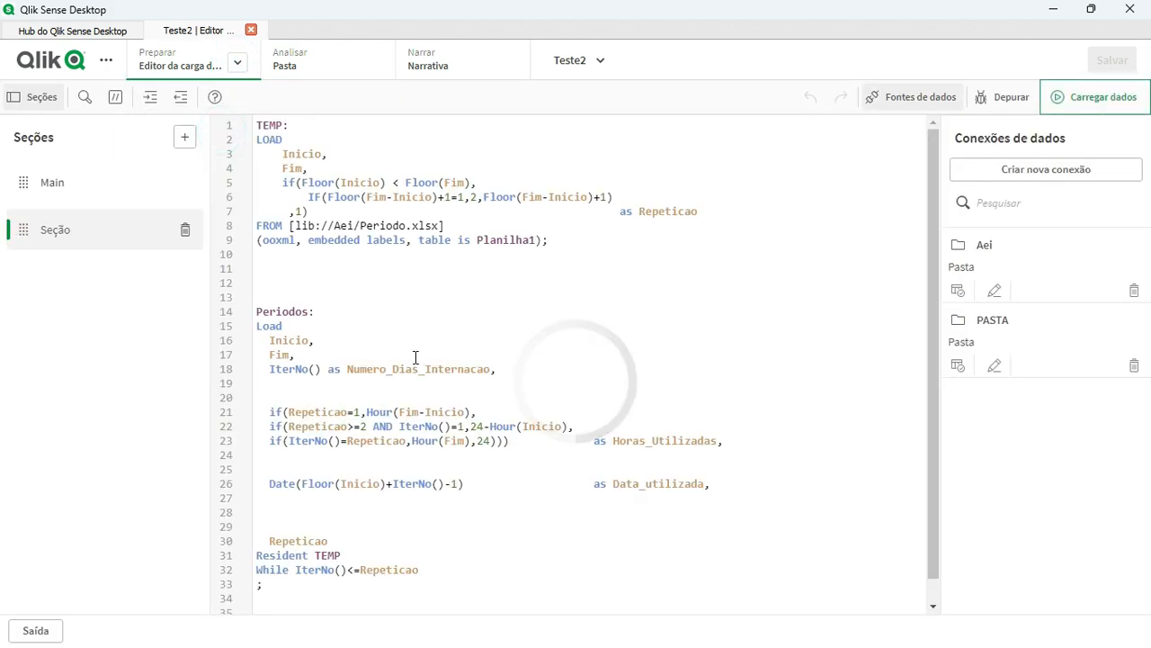
double_click(317, 441)
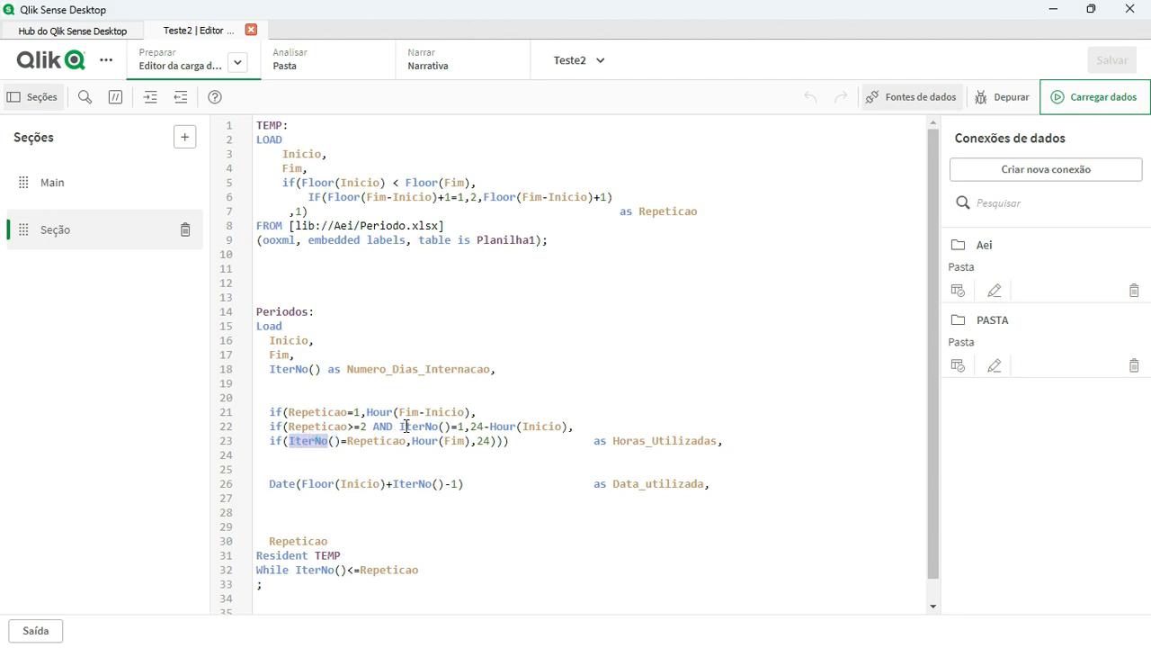
left_click(378, 440)
double_click(329, 441)
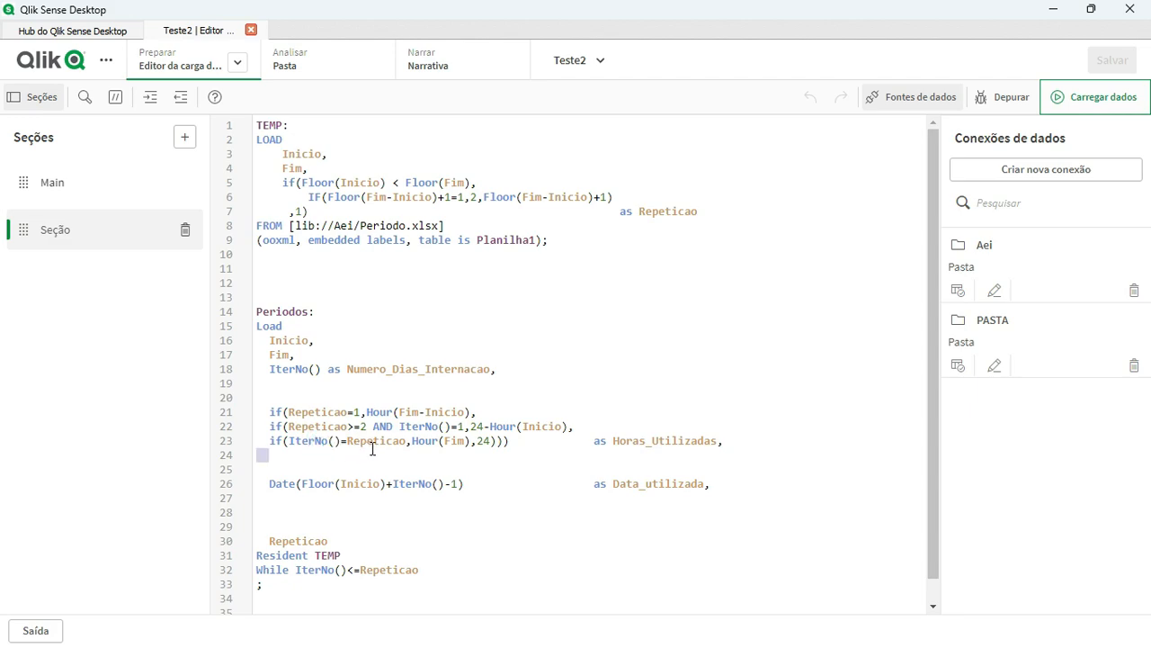
double_click(370, 441)
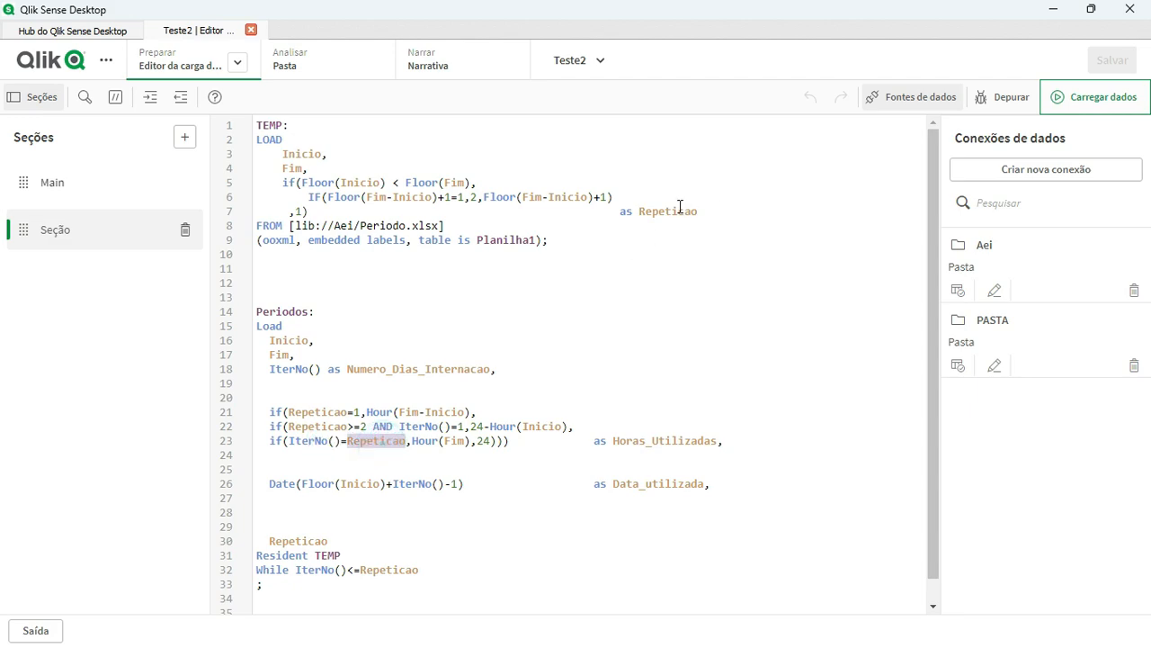
double_click(429, 441)
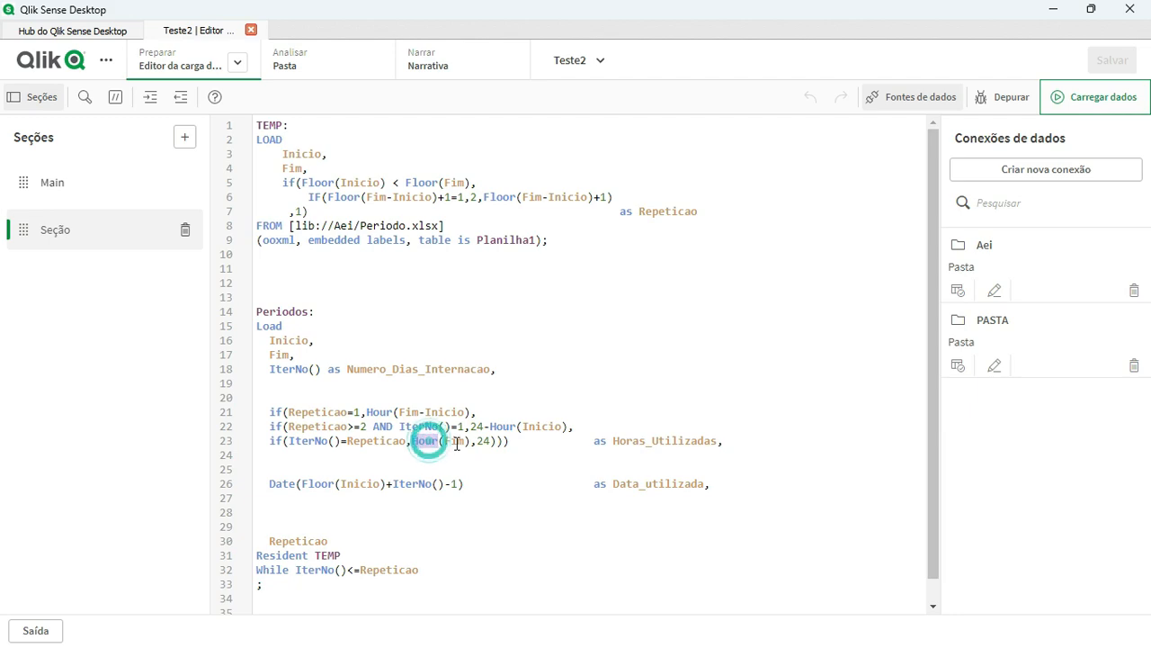
left_click(300, 65)
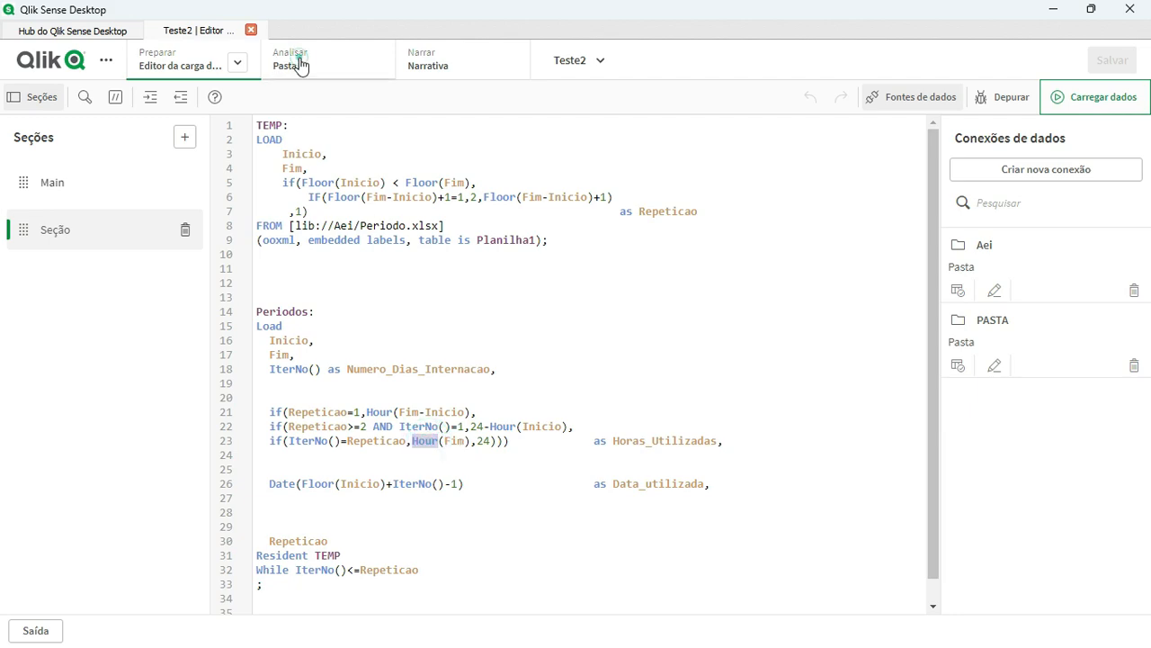